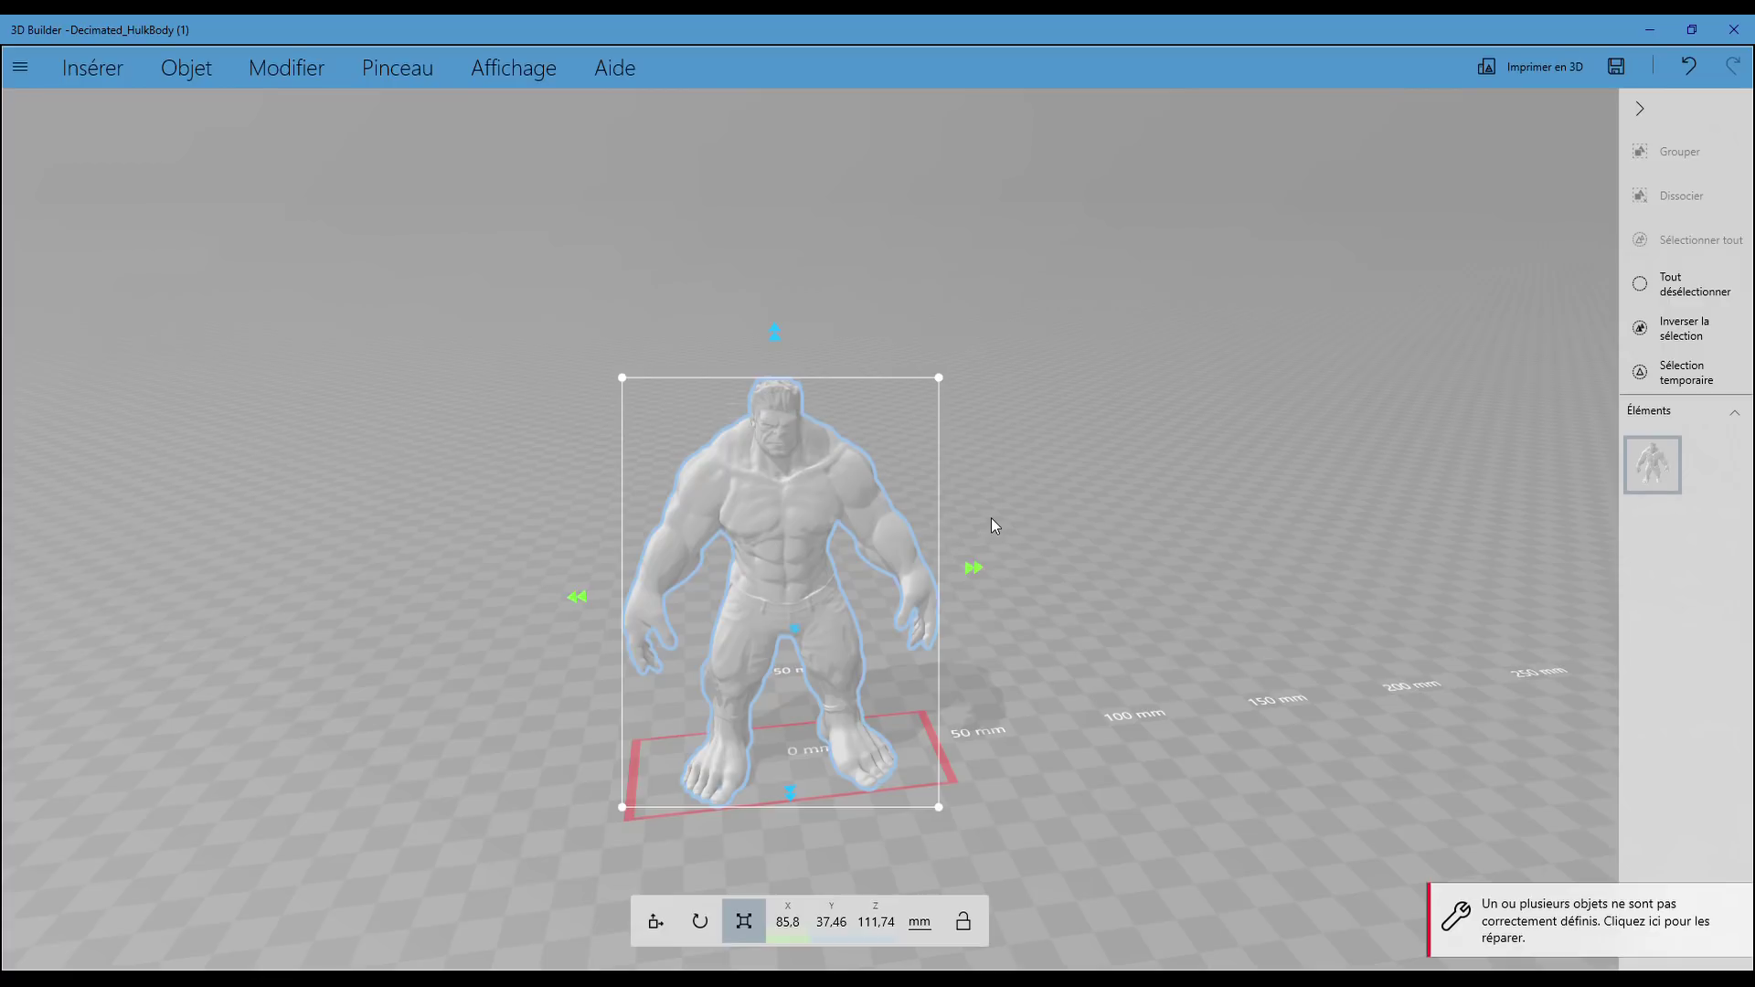
Step: Scale the Hulk figure up to about 256.8 × 112.12 × 334.45 mm
scroll(925, 474, "down", 2)
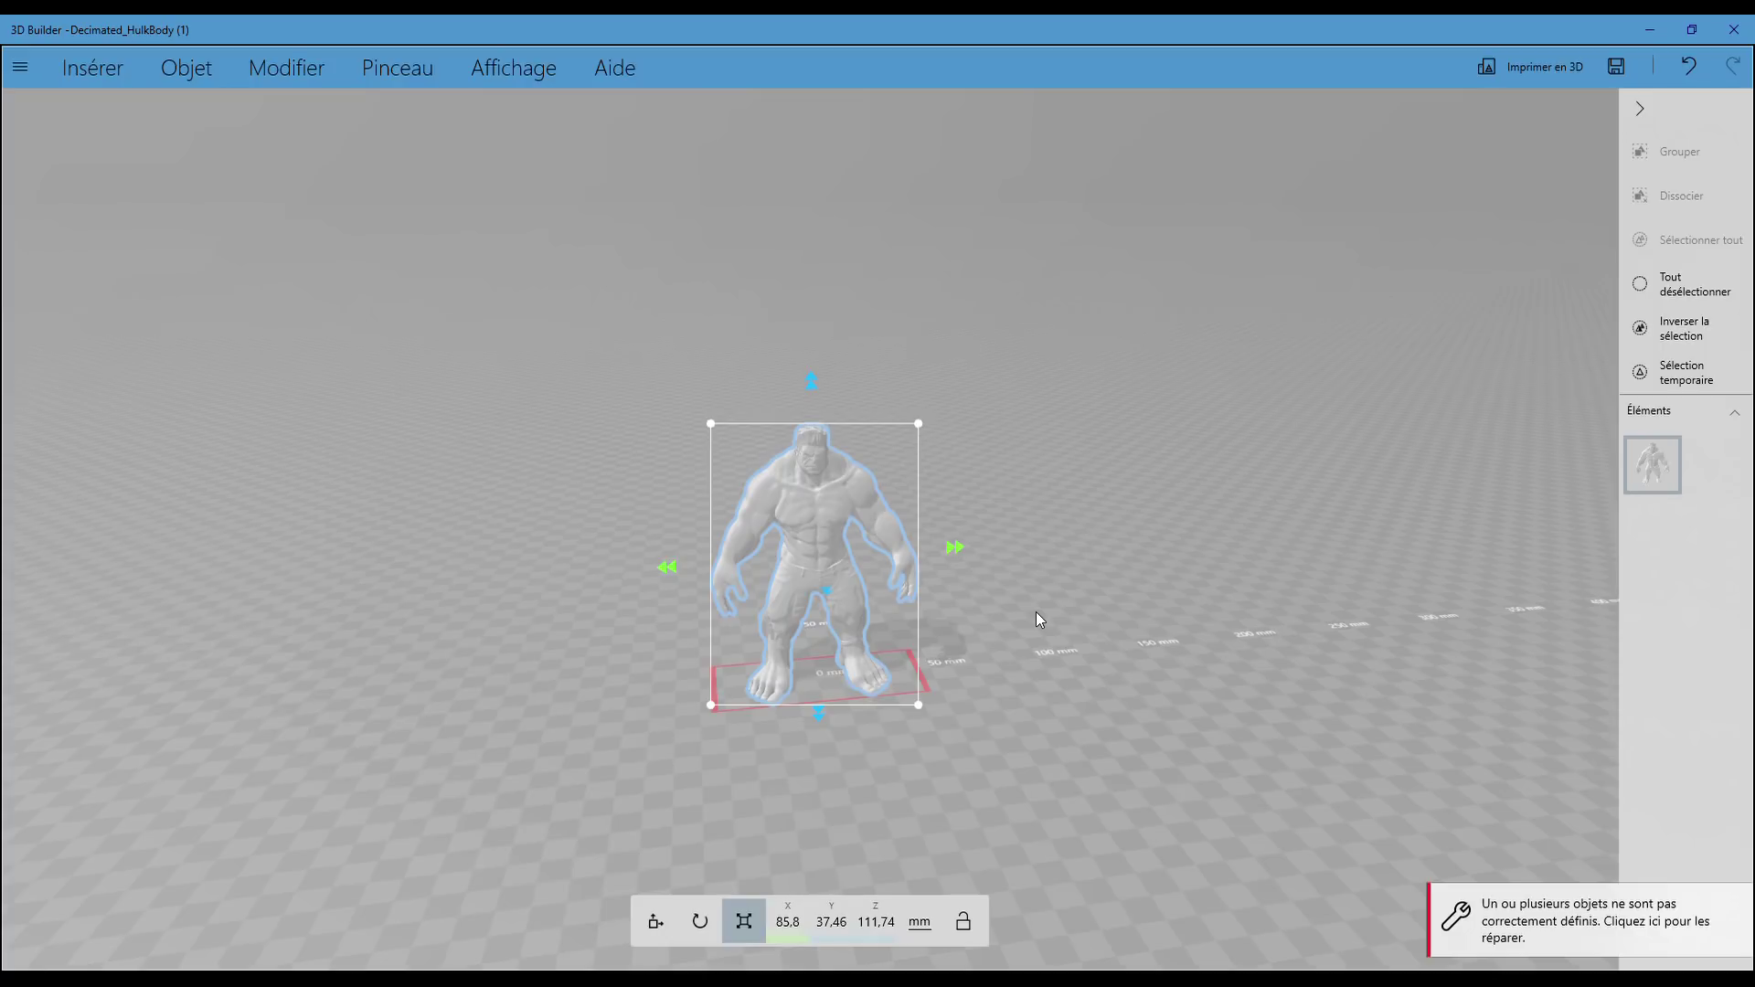
scroll(1018, 616, "down", 2)
scroll(1035, 624, "down", 1)
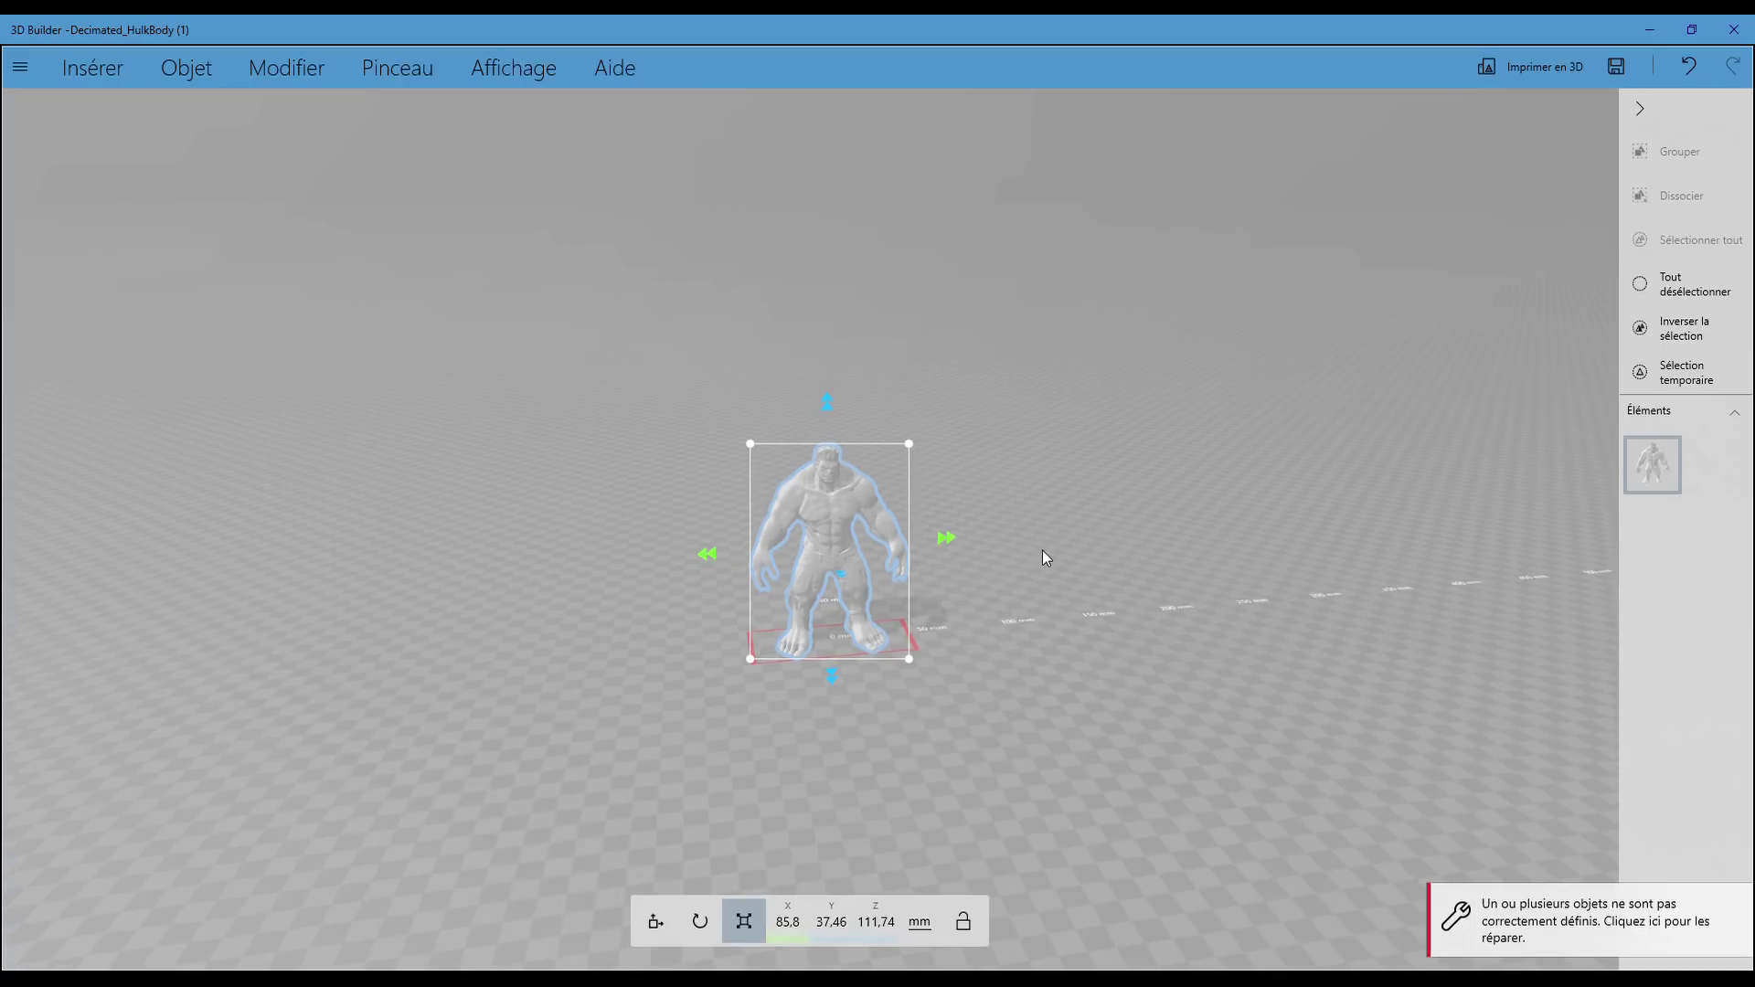
right_click_drag(1043, 550, 1000, 653)
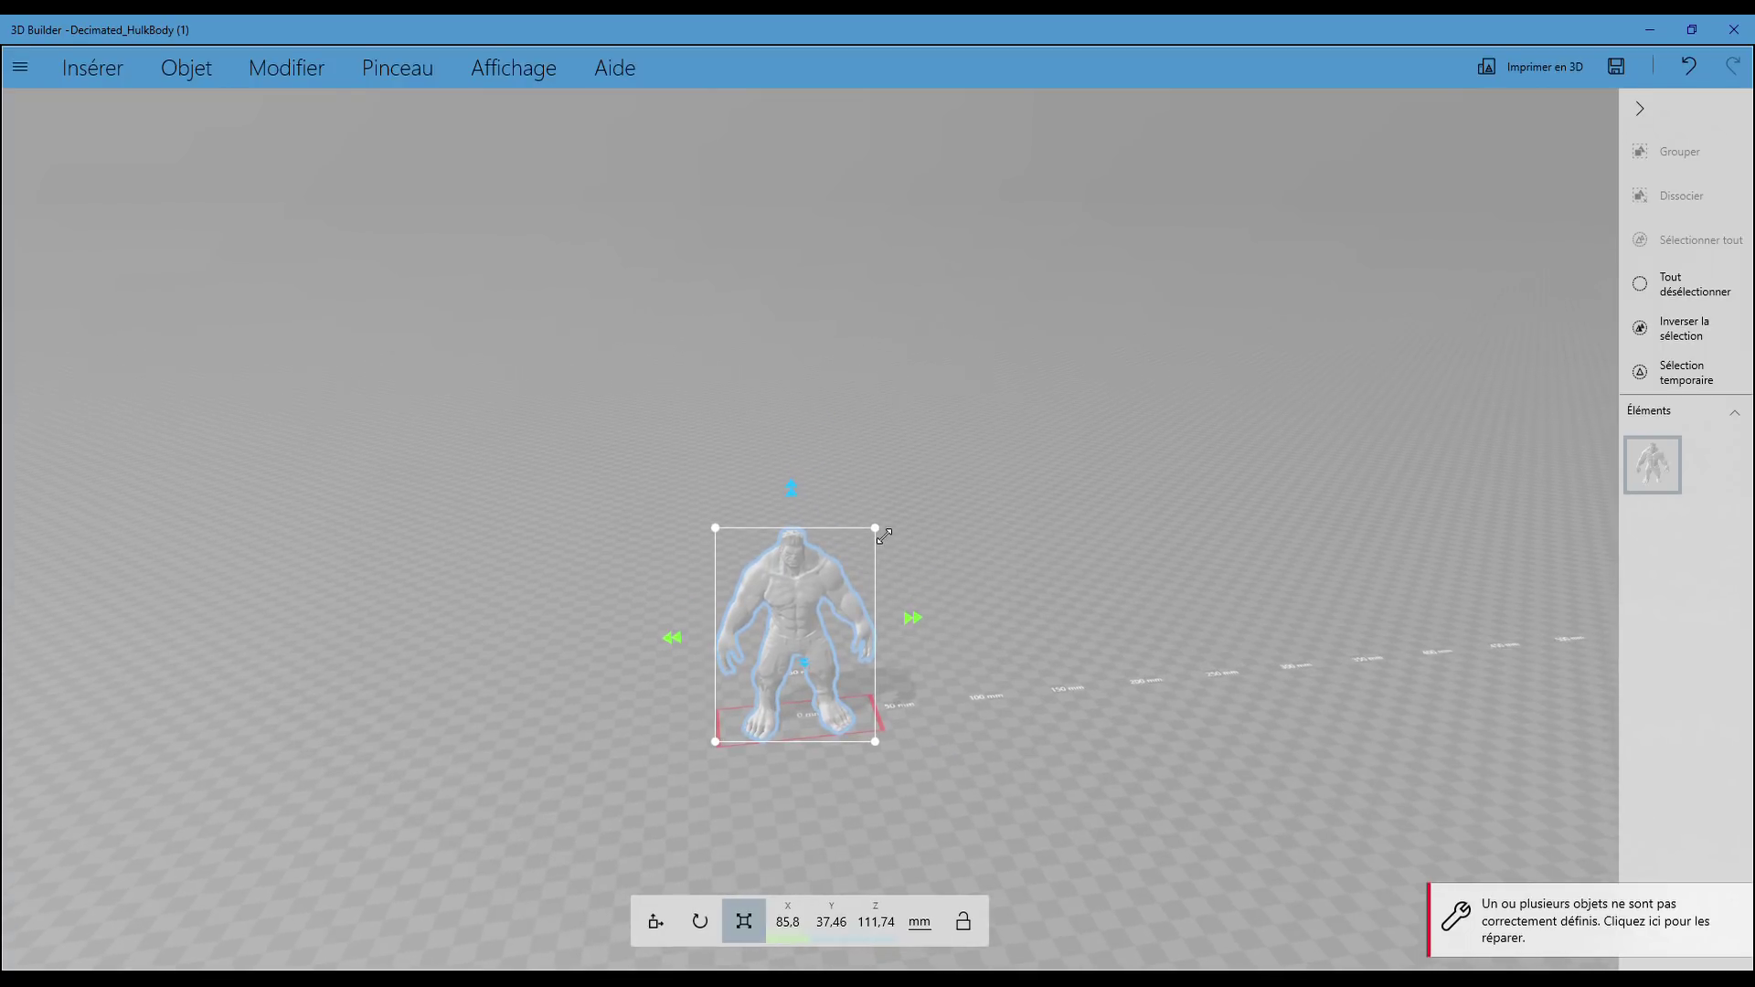
mouse_move(884, 535)
left_mouse_down()
mouse_move(1047, 431)
mouse_move(1207, 384)
left_mouse_up()
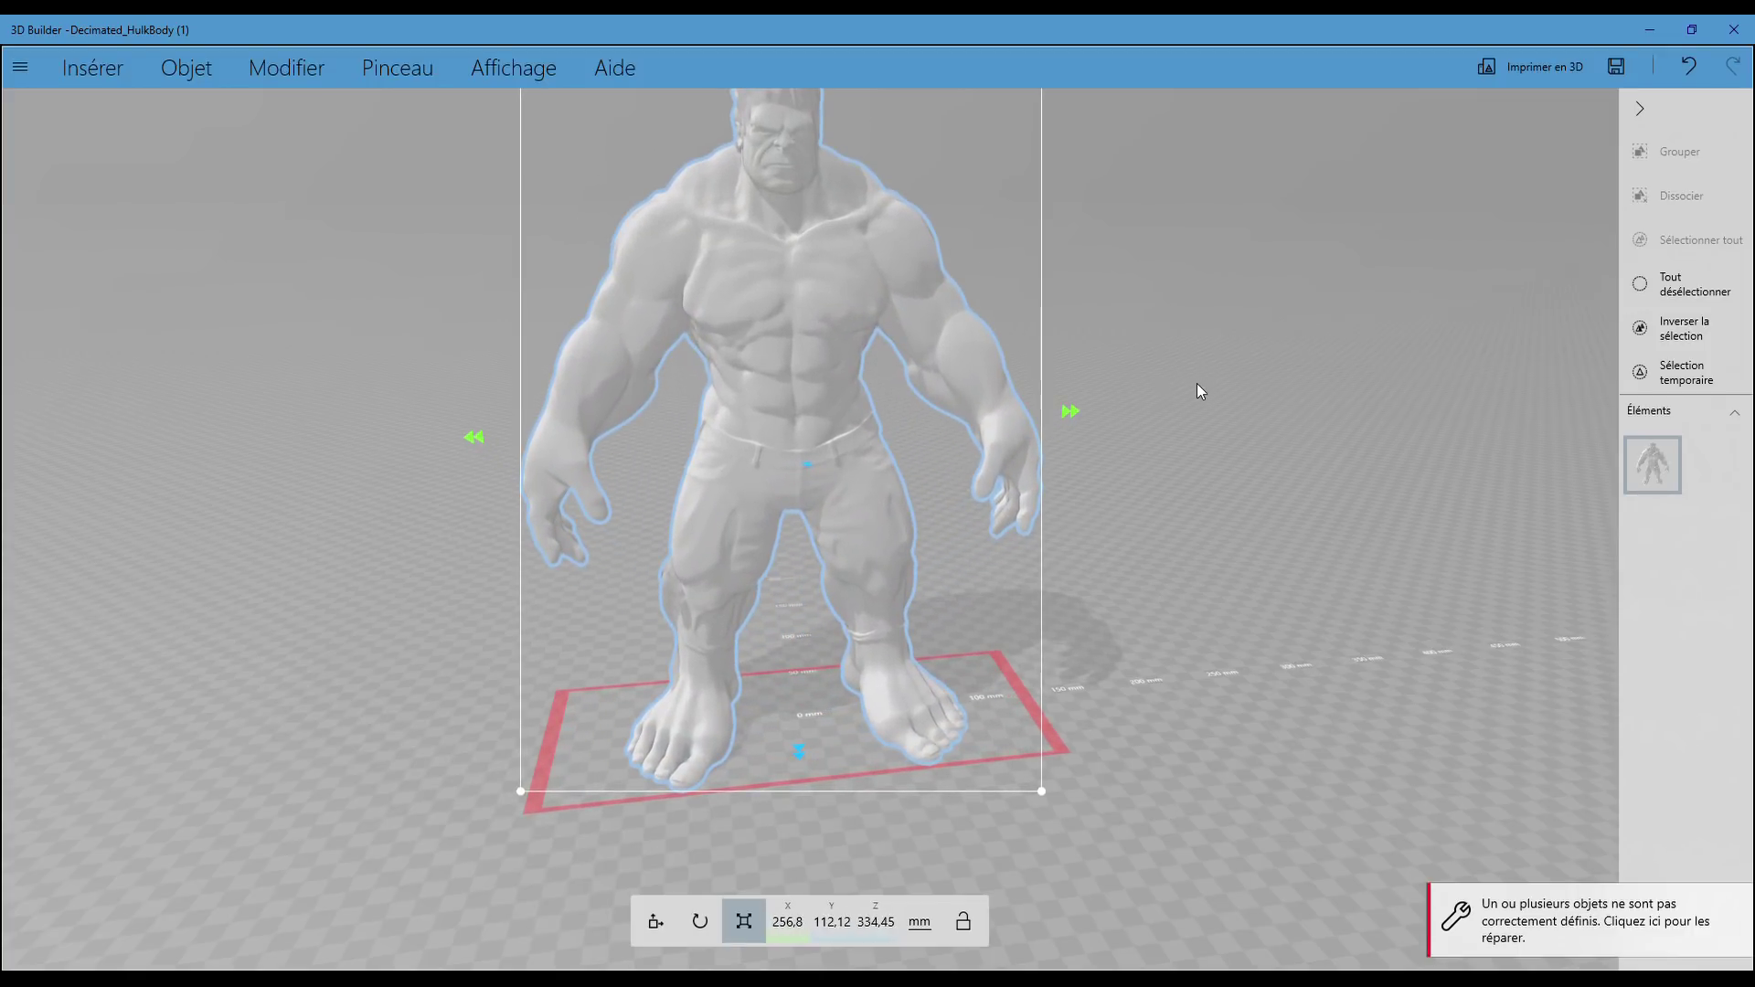
Step: Orbit, pan and zoom to inspect the enlarged figure from a slightly rotated angle
scroll(1302, 484, "up", 3)
mouse_move(1305, 501)
right_mouse_down()
mouse_move(1056, 457)
mouse_move(1264, 473)
right_mouse_up()
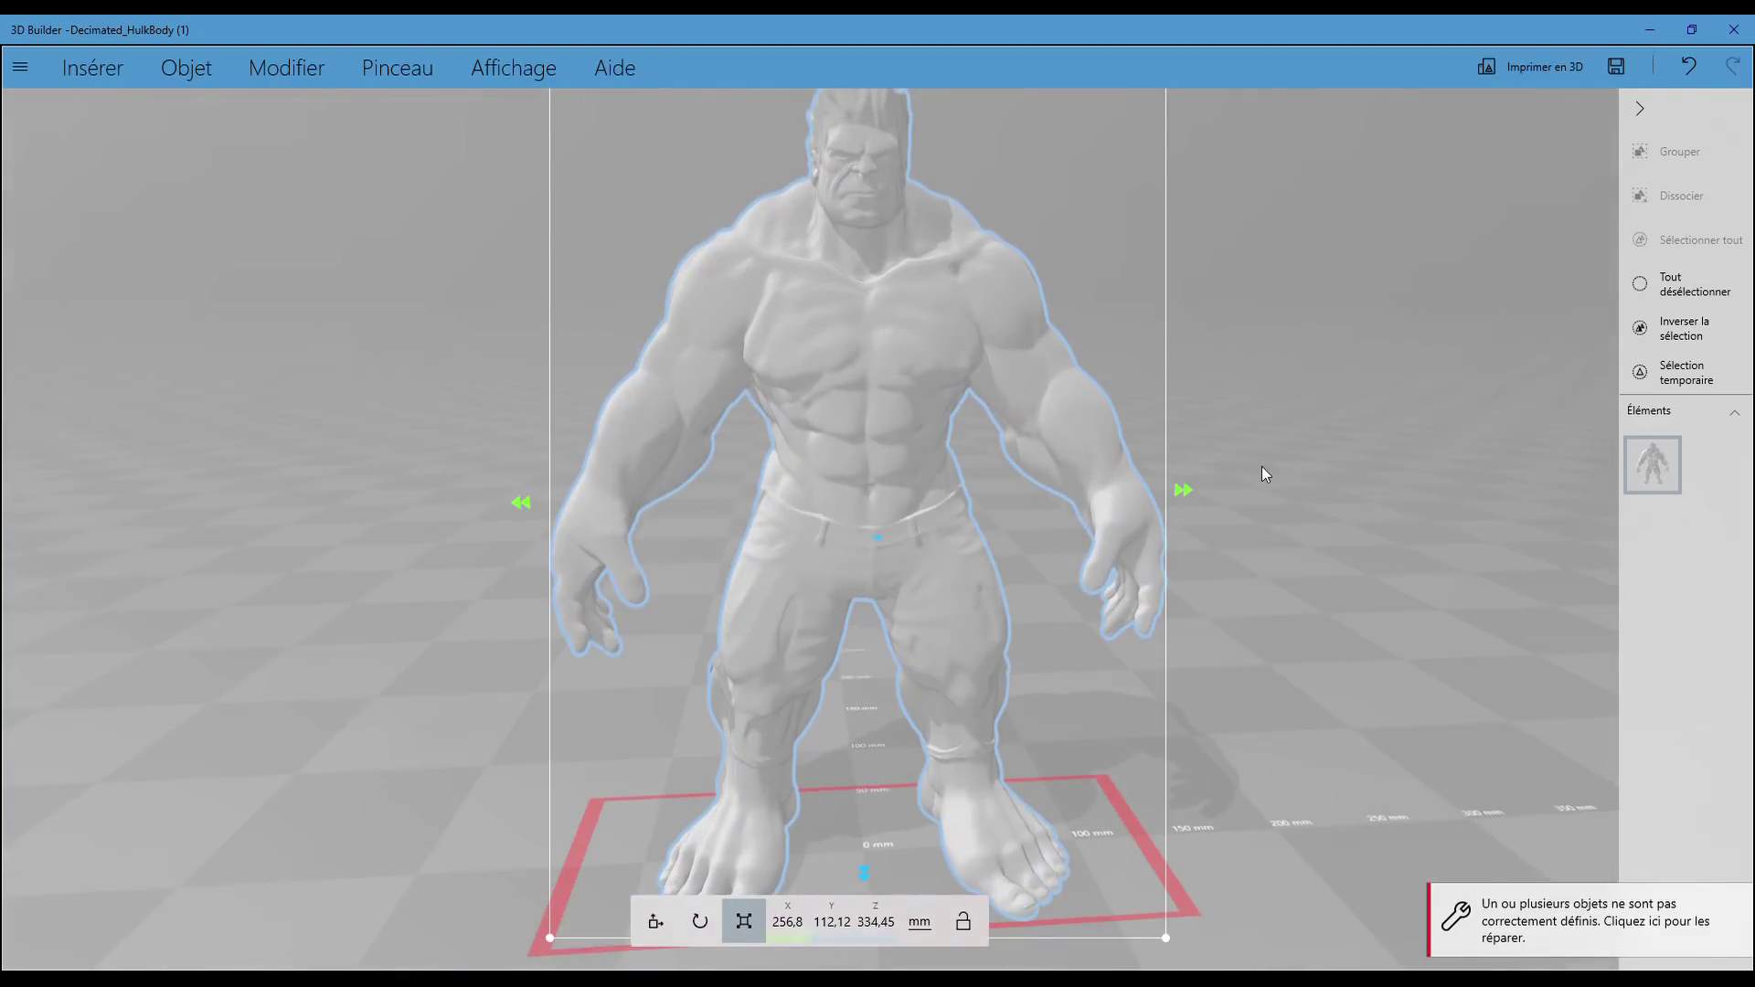
scroll(1261, 467, "down", 3)
scroll(1279, 518, "up", 1)
middle_click_drag(1259, 532, 1264, 490)
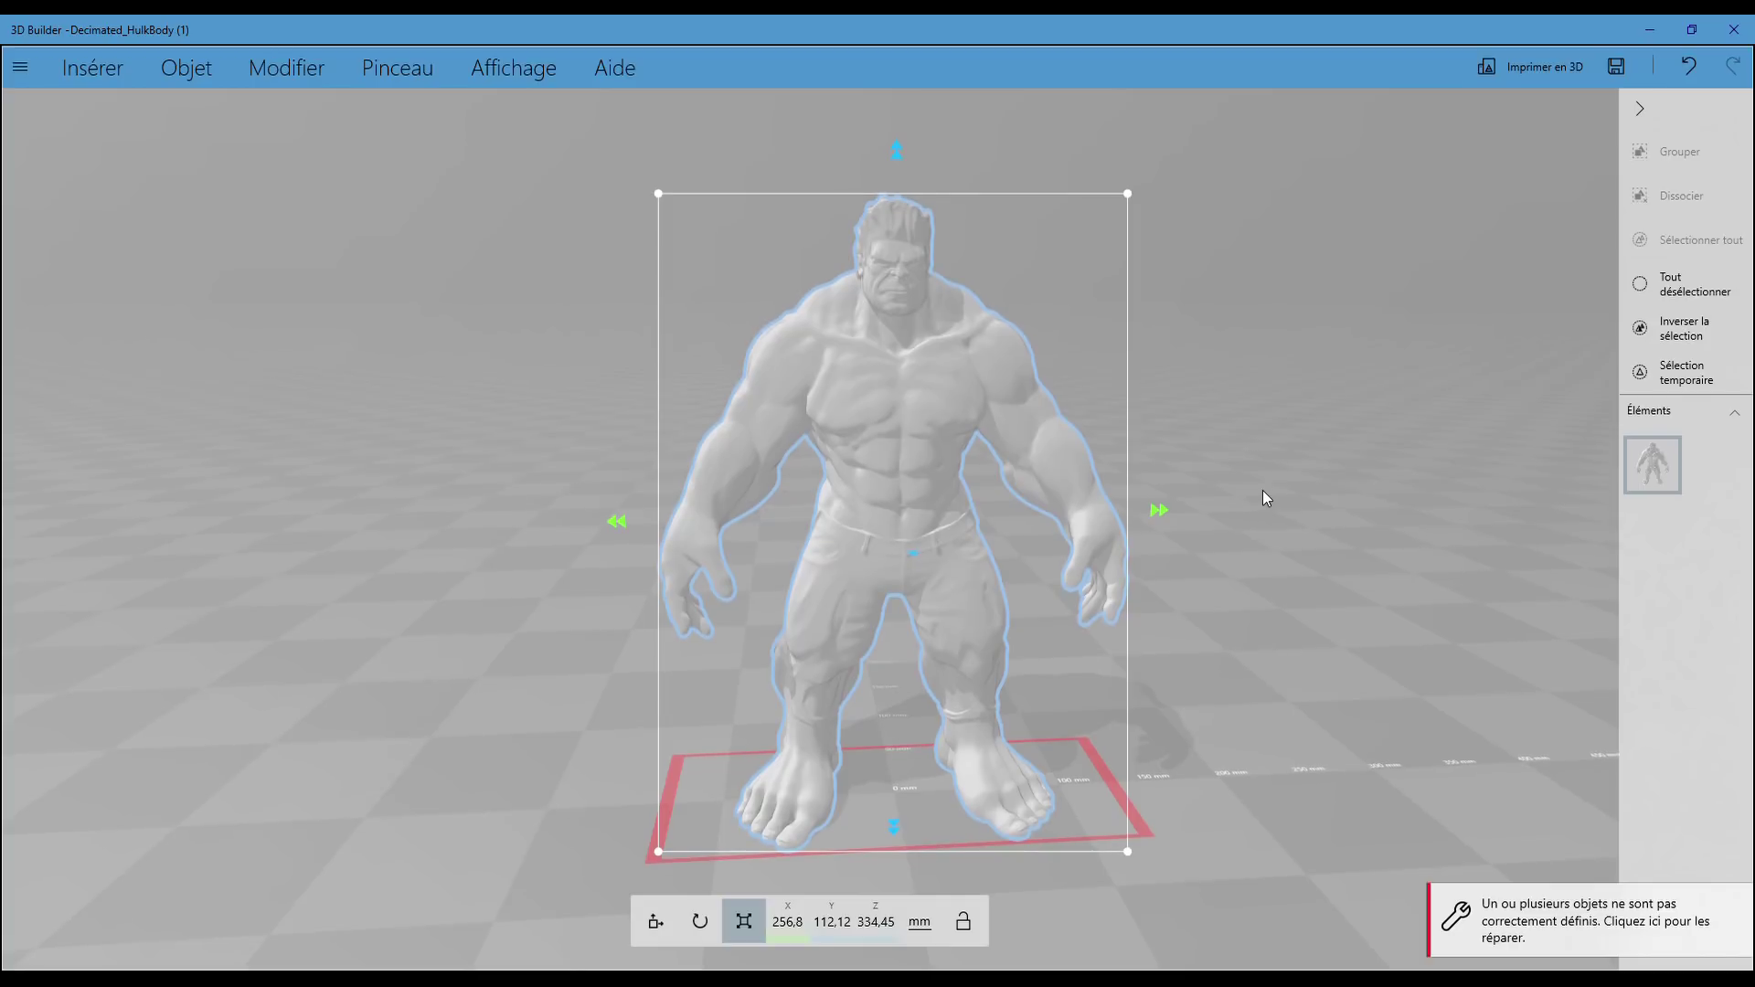
scroll(1245, 477, "up", 2)
scroll(1254, 468, "down", 1)
mouse_move(1259, 452)
left_mouse_down()
mouse_move(848, 453)
mouse_move(1147, 443)
mouse_move(1019, 365)
left_mouse_up()
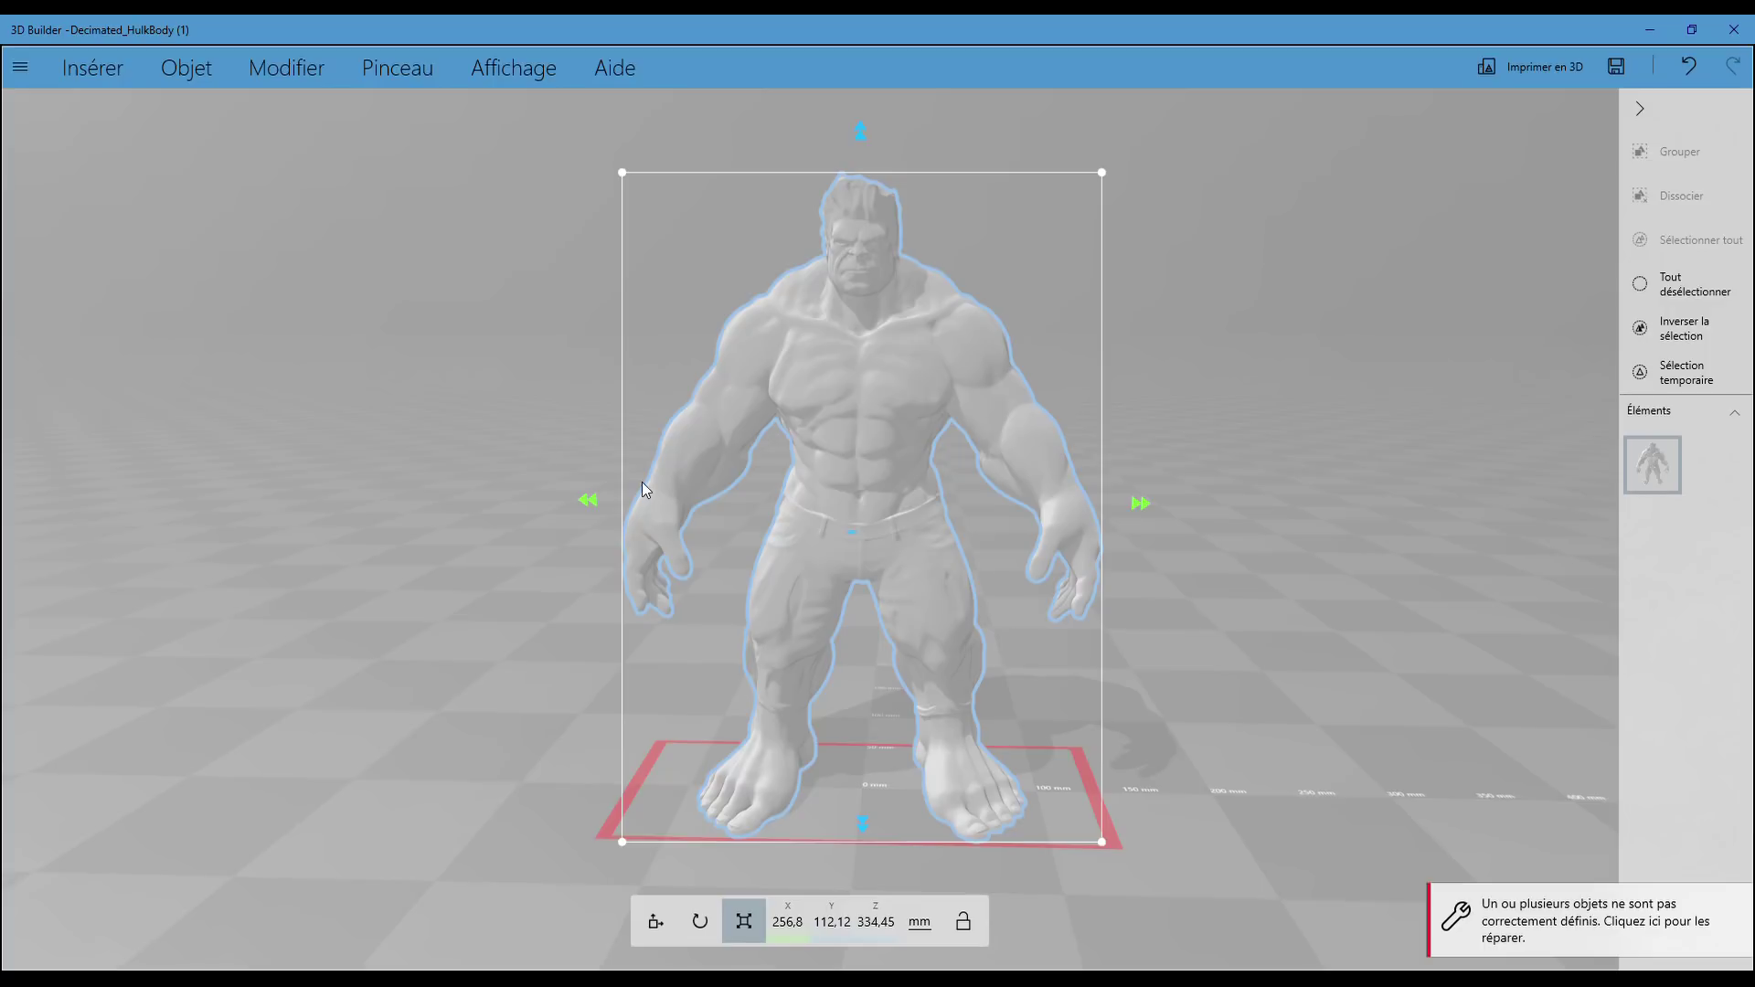
scroll(558, 456, "up", 2)
scroll(475, 437, "down", 2)
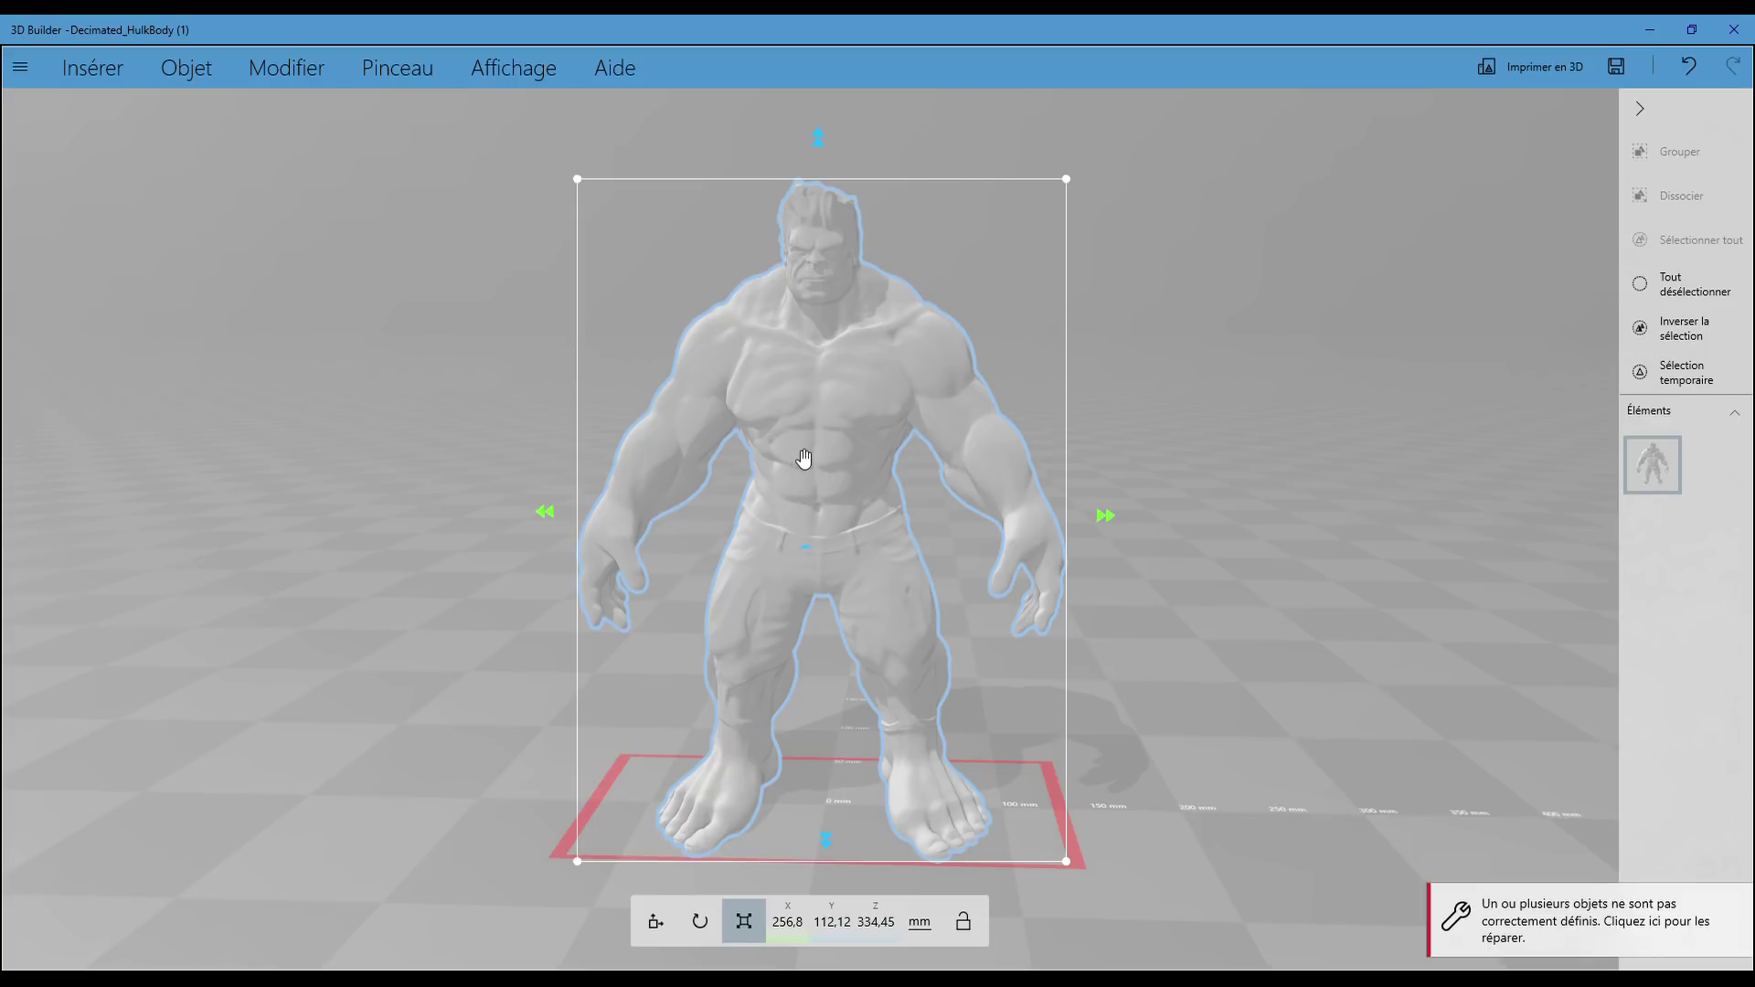
Step: Split the Hulk horizontally with Fractionner, keeping both halves, then select the lower part
left_click(309, 71)
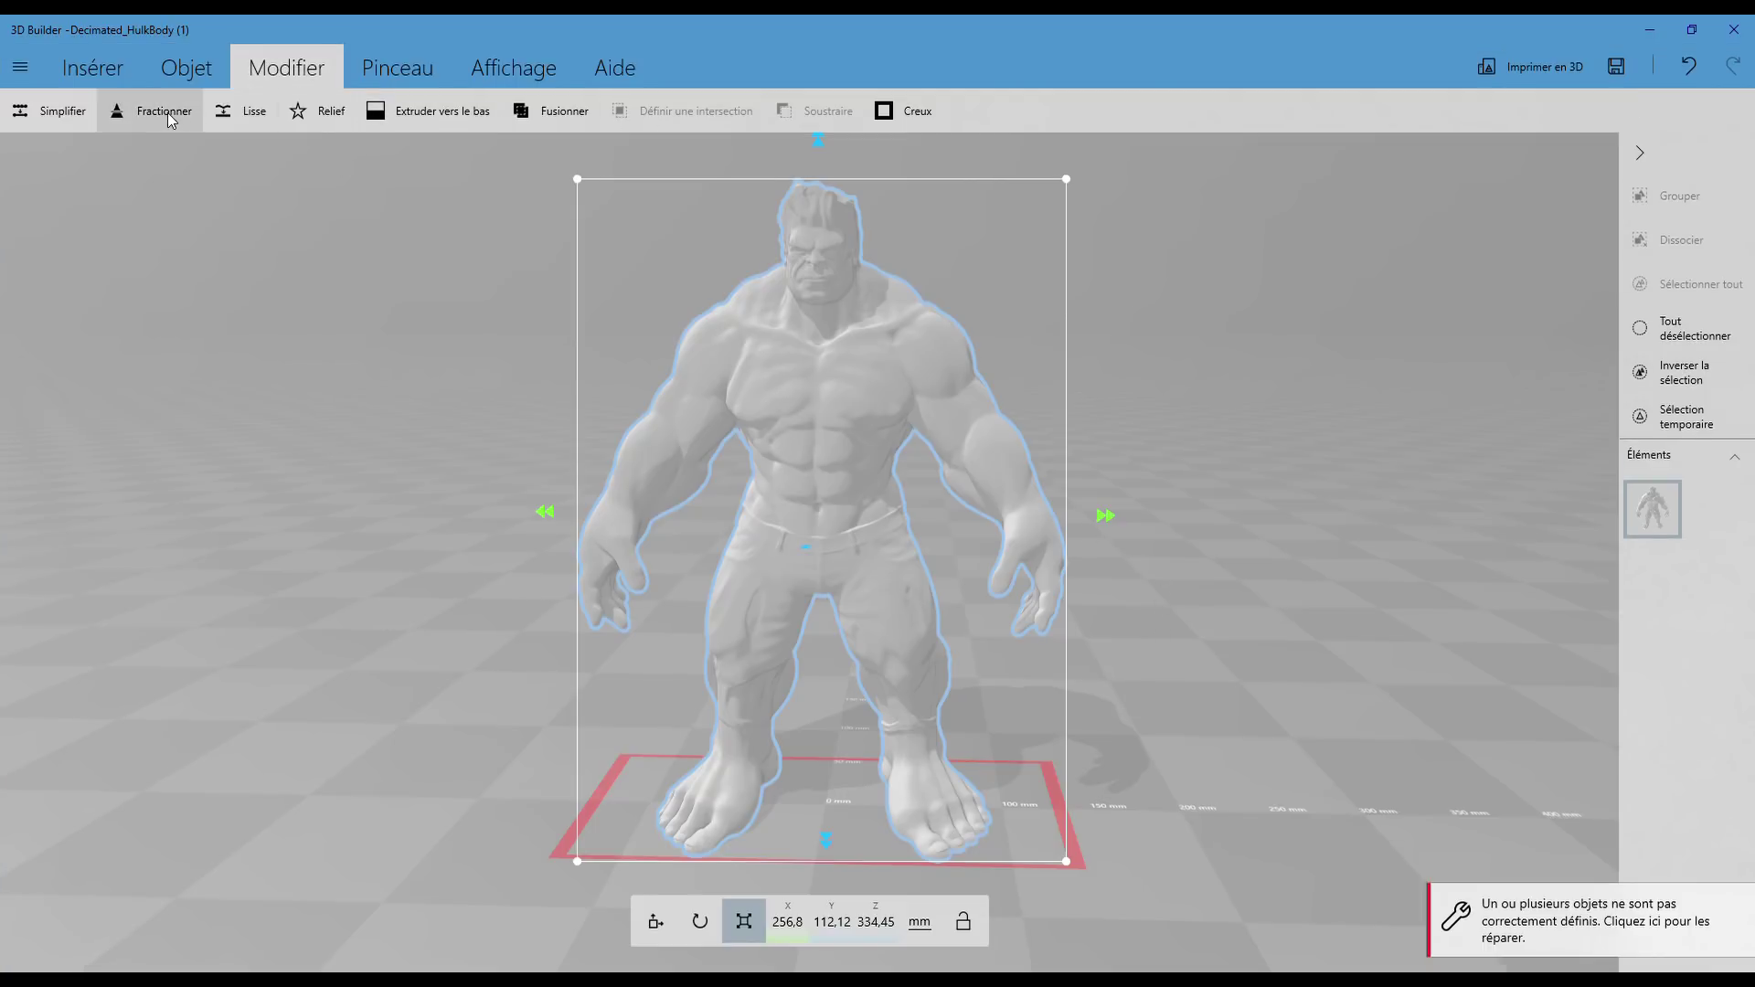
left_click(156, 111)
left_click(486, 72)
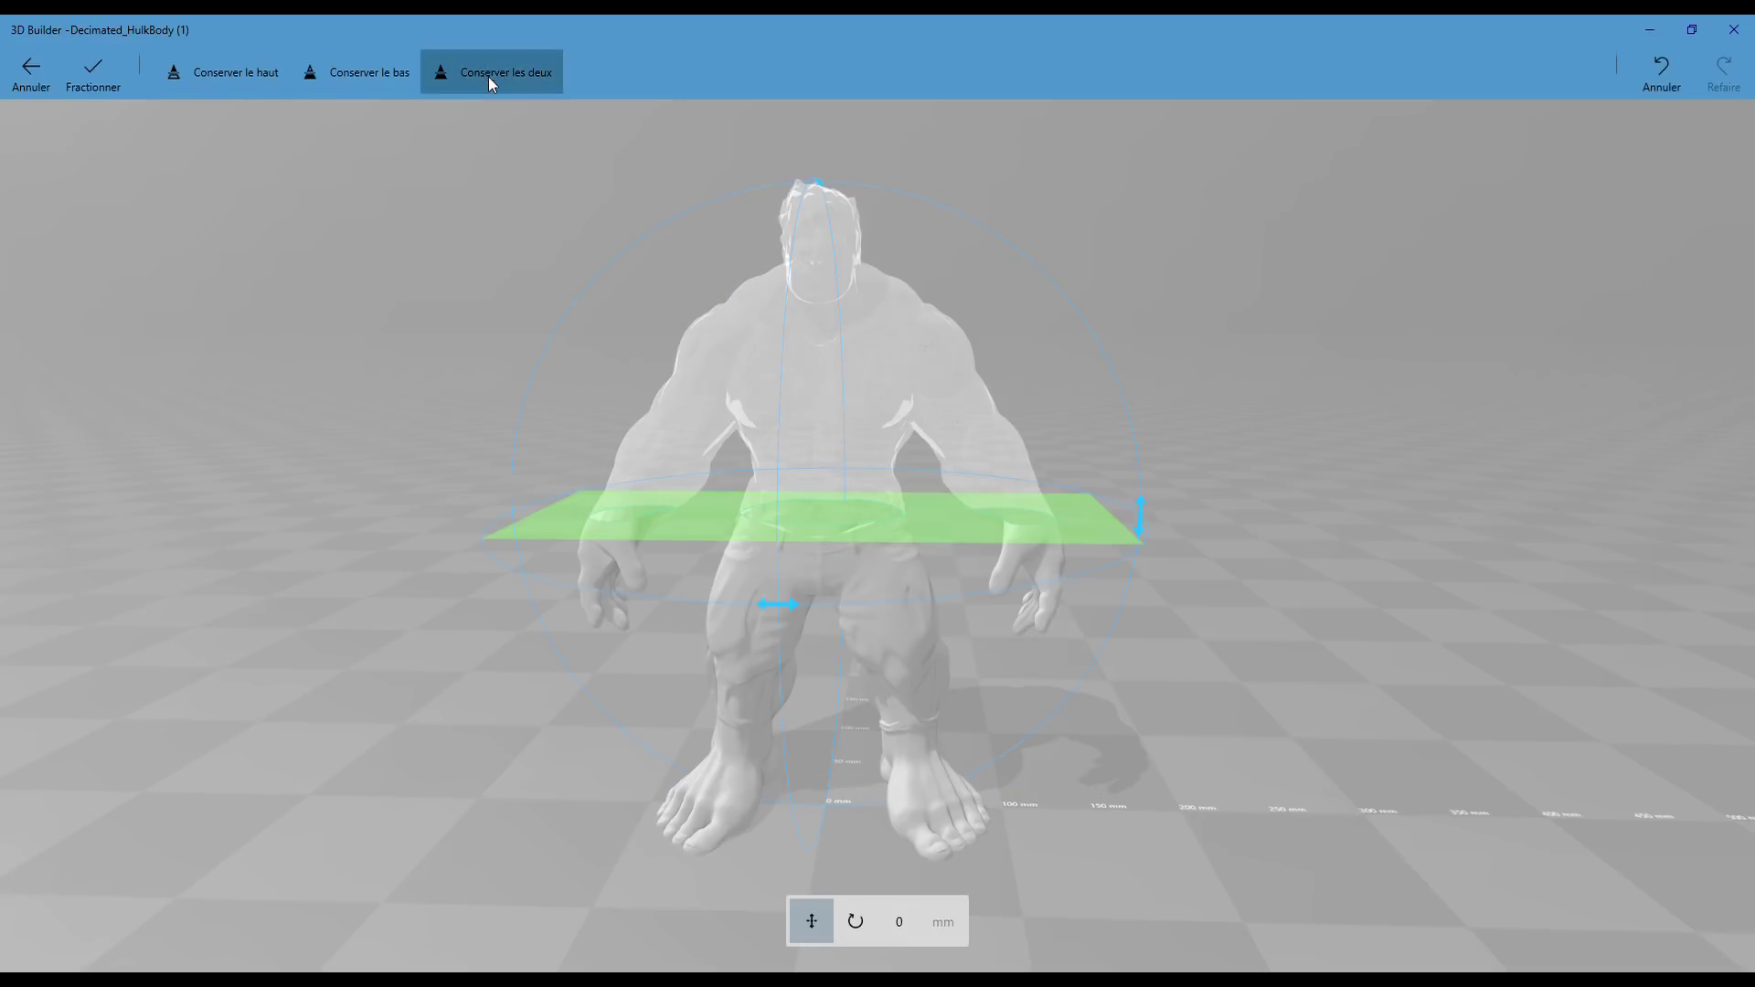
left_click(97, 75)
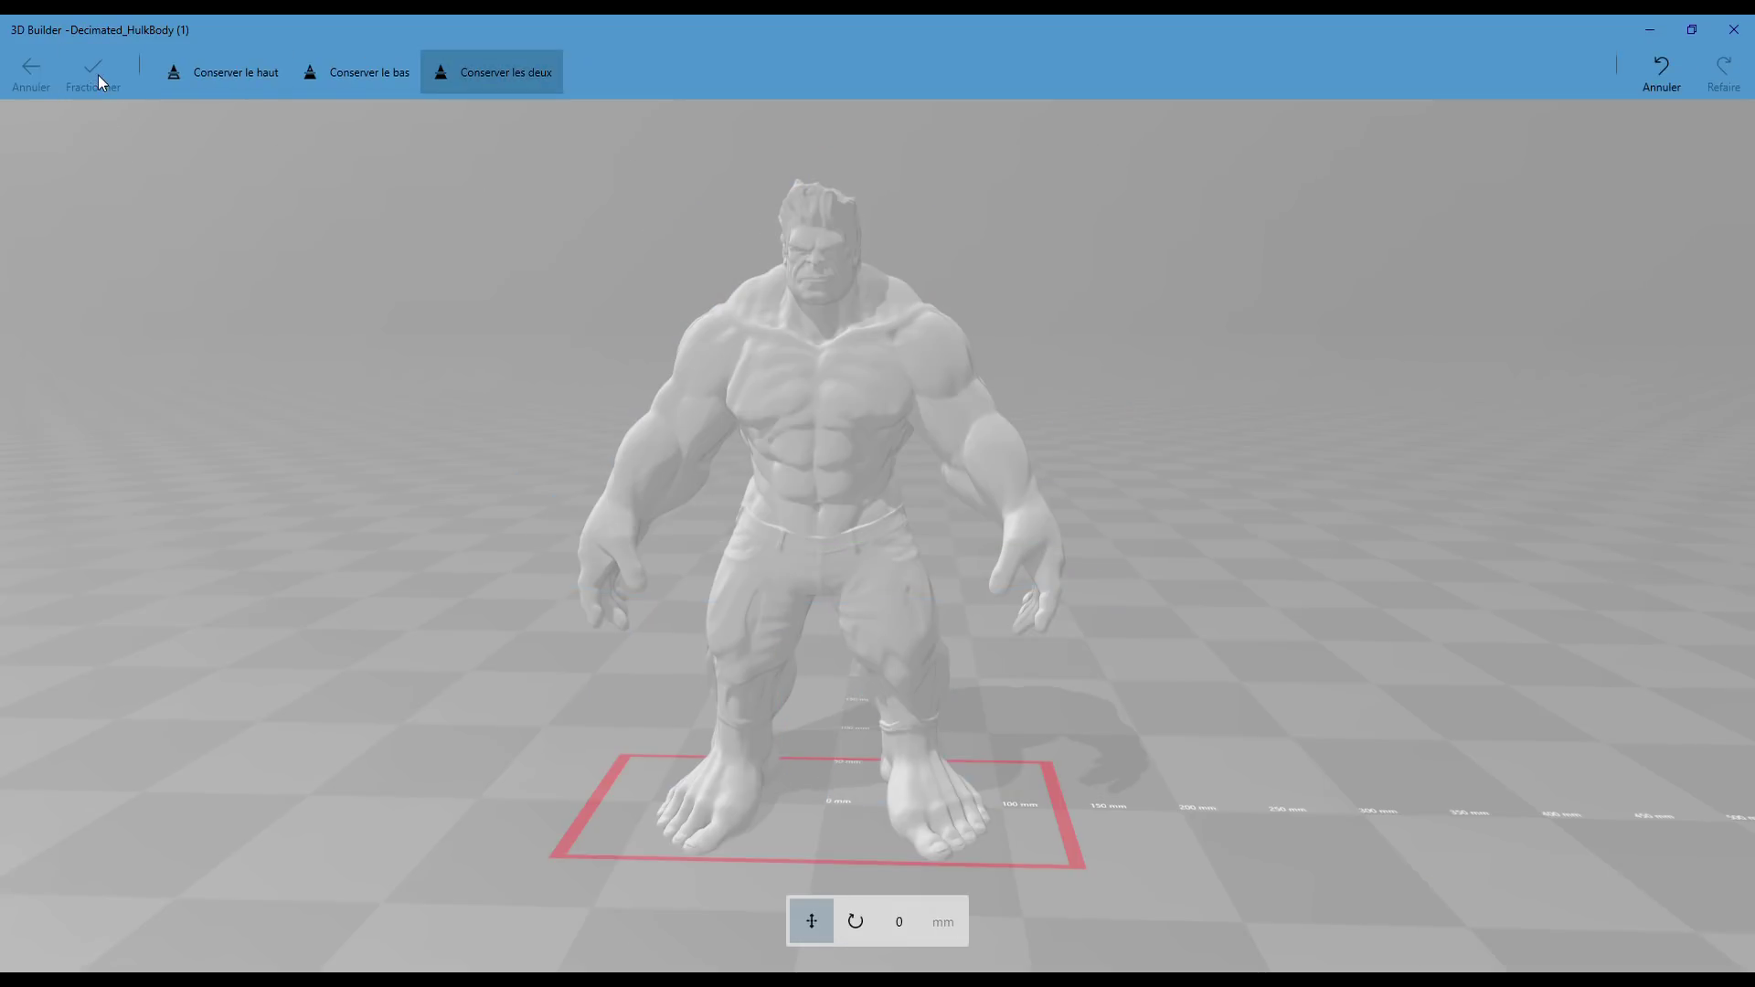
left_click(1053, 576)
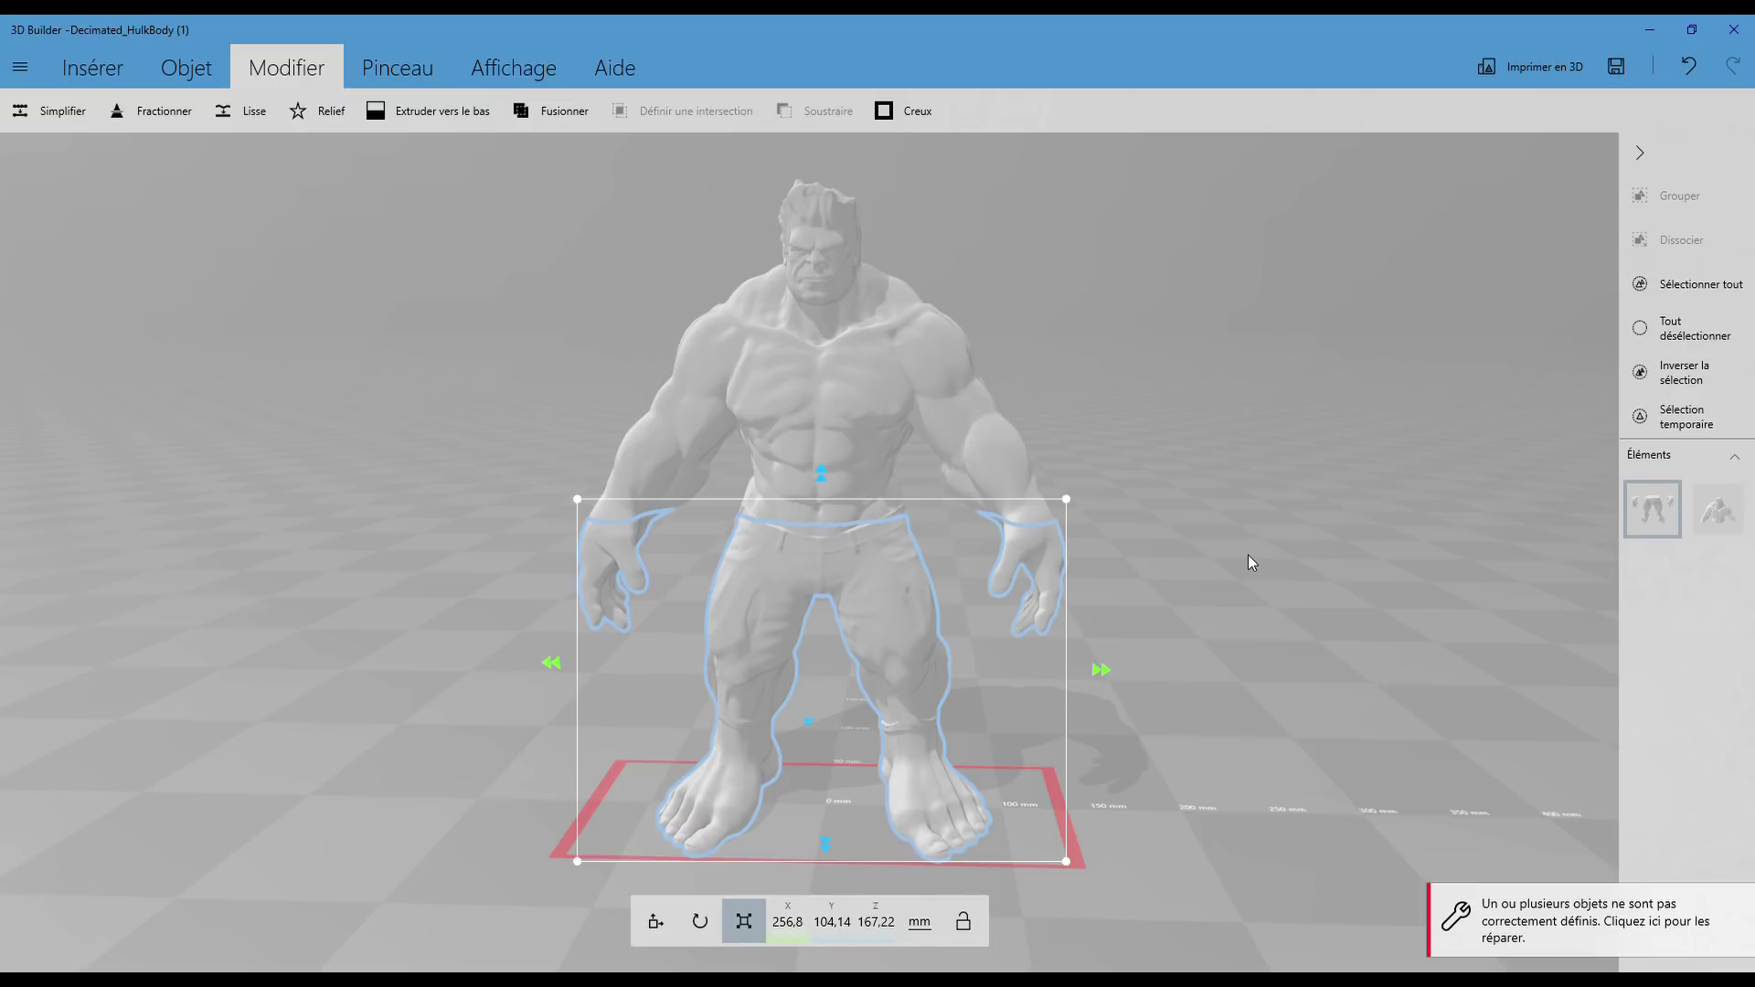
key("ctrl+a")
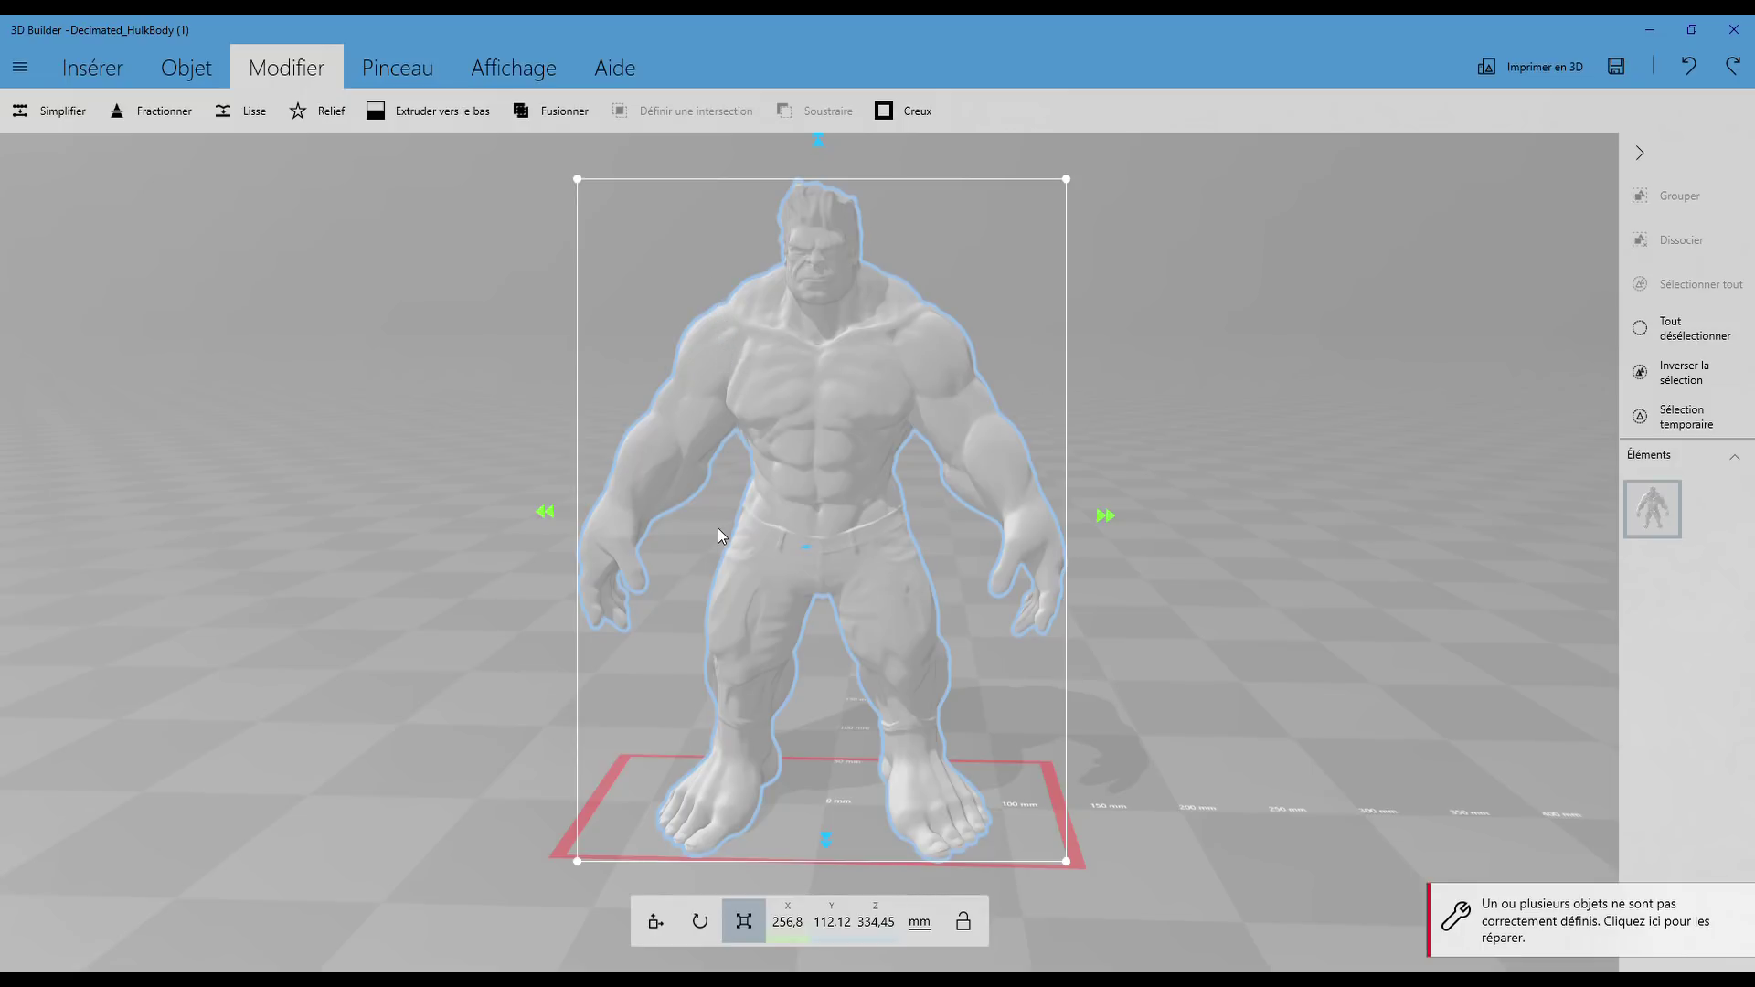
Step: Repair the Hulk's mesh defects, leaving it one piece at 256.72 × 112.11 × 334.45 mm
left_click_drag(697, 455, 697, 359)
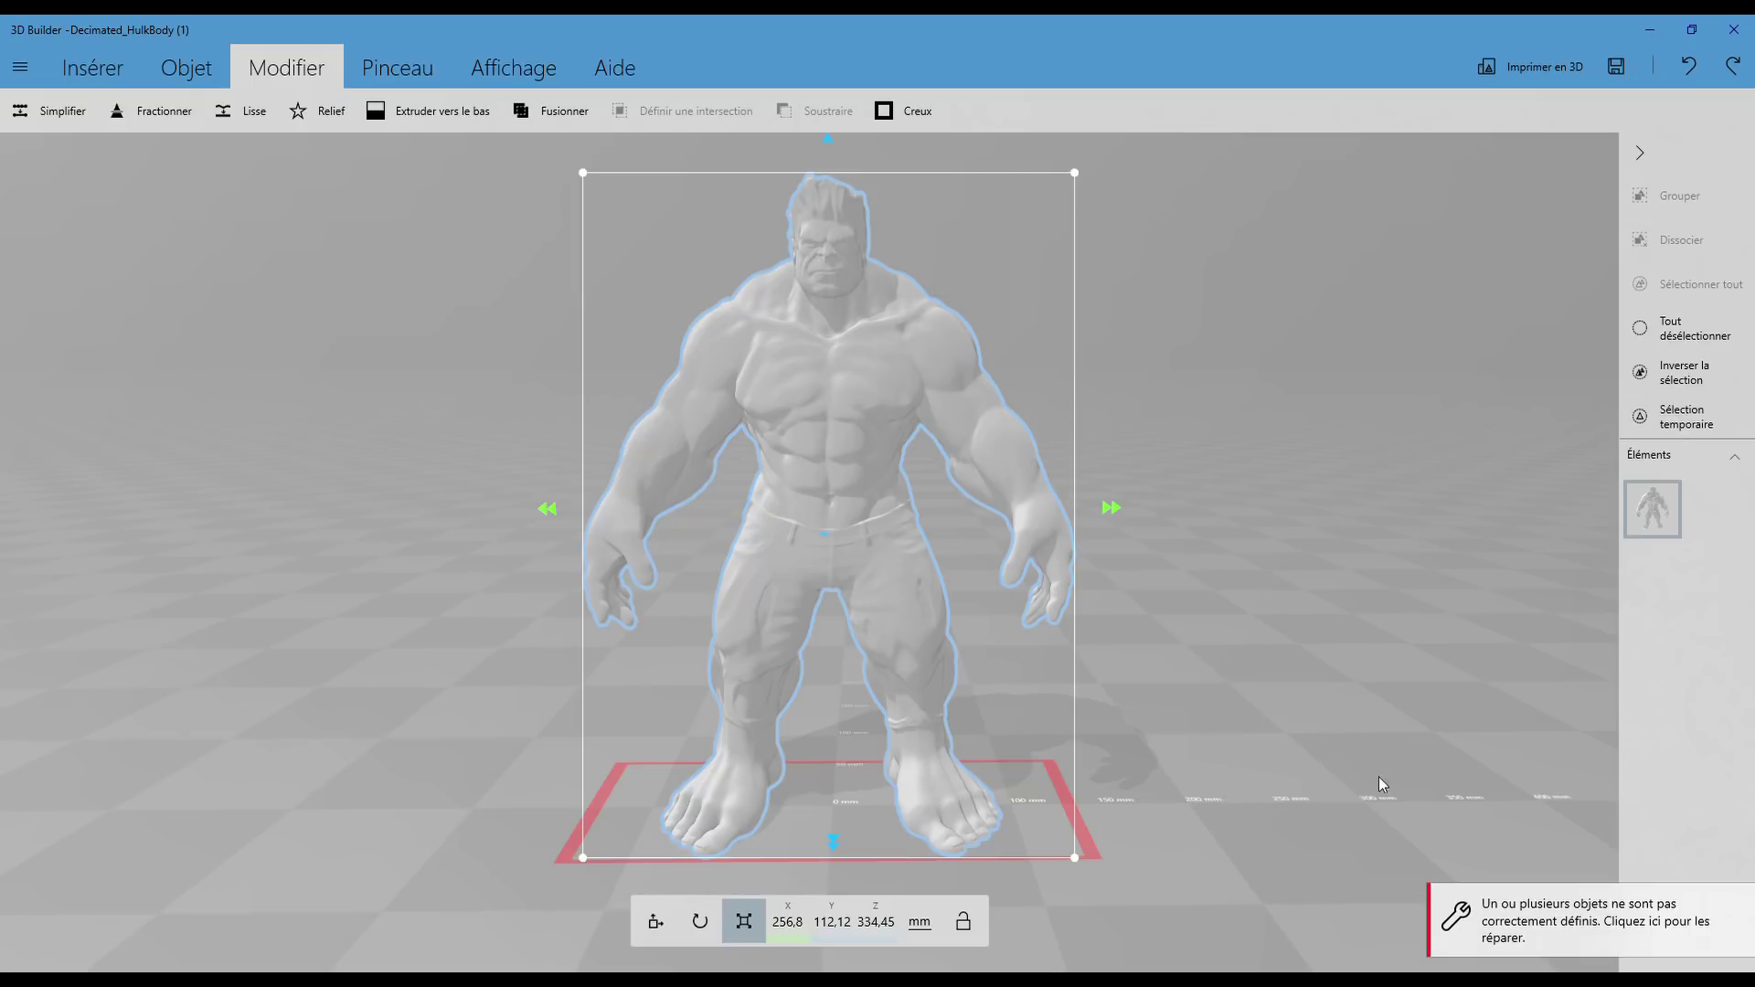
left_click(1445, 869)
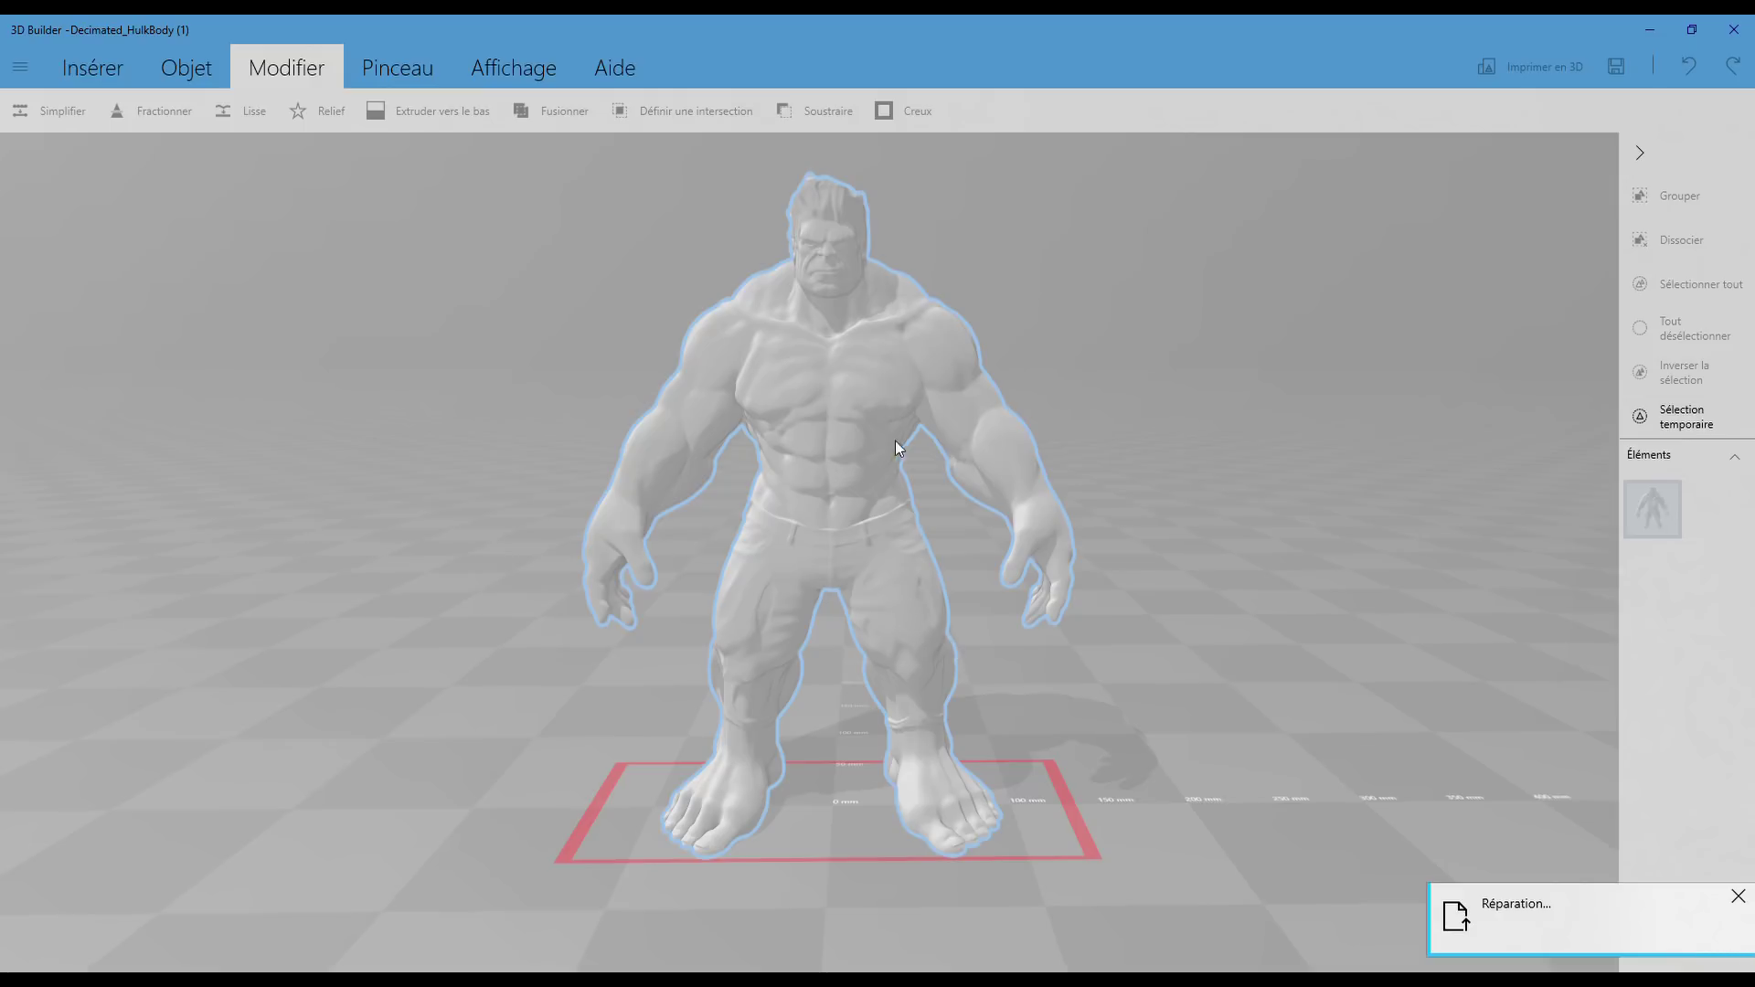
scroll(1205, 468, "down", 3)
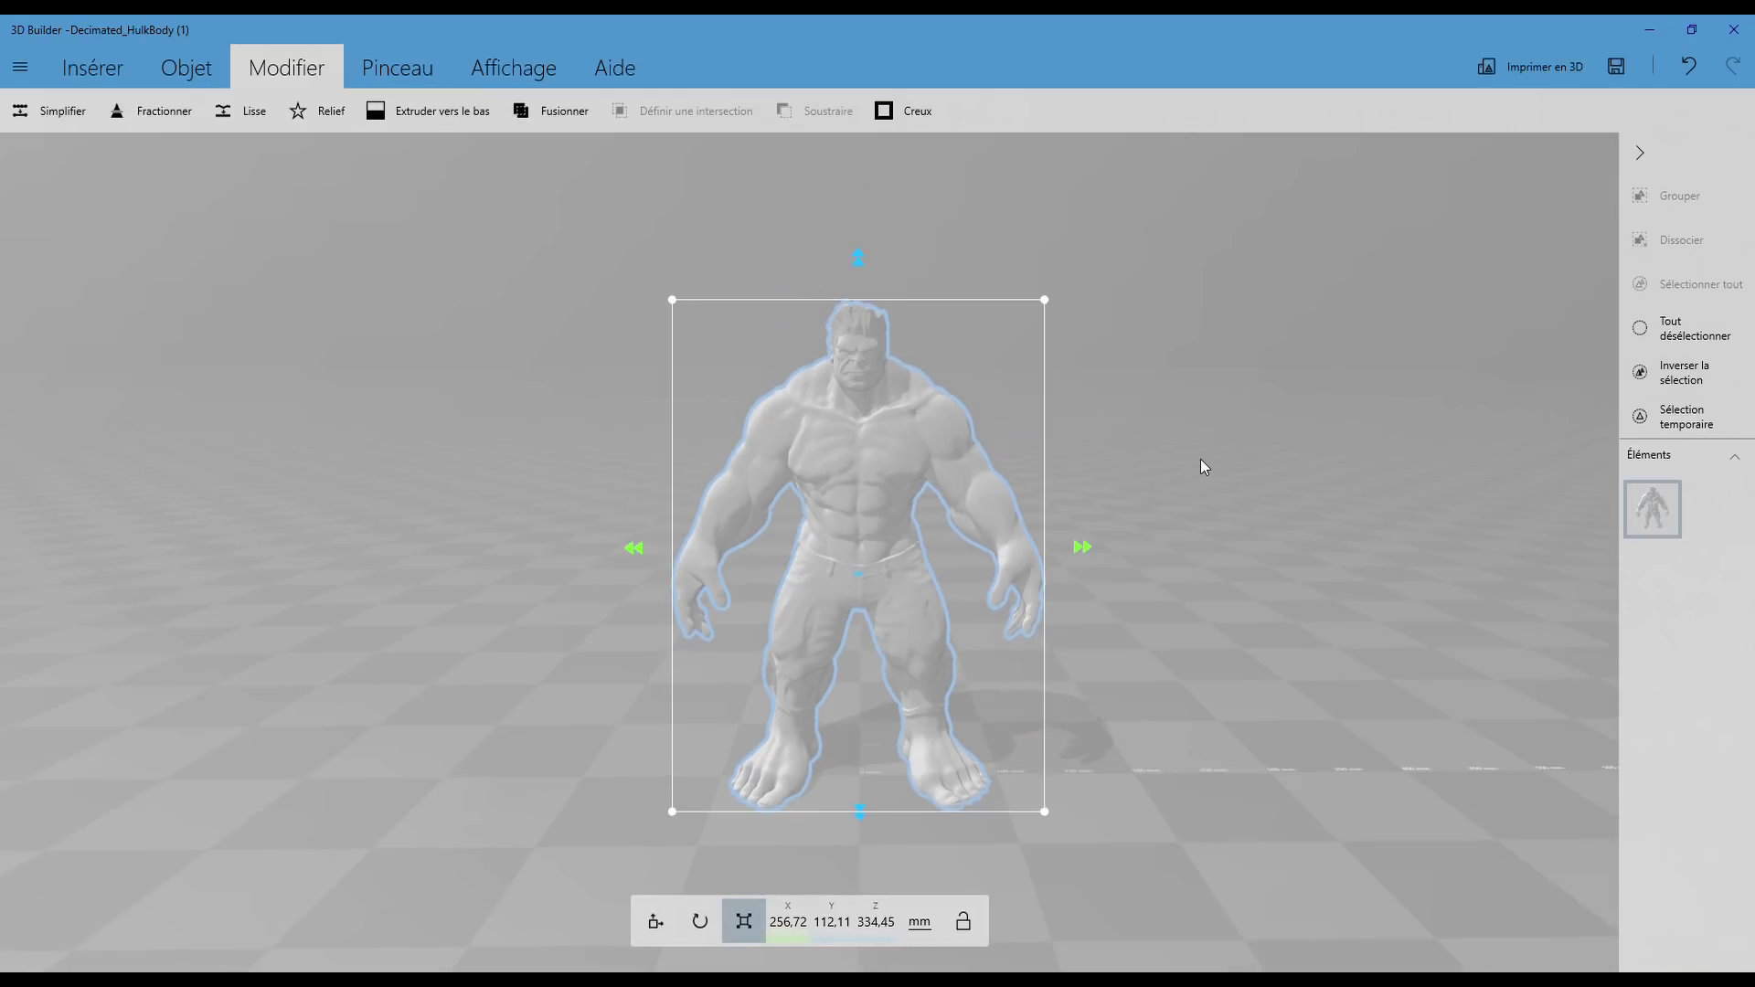
scroll(1204, 463, "up", 2)
scroll(1181, 442, "up", 1)
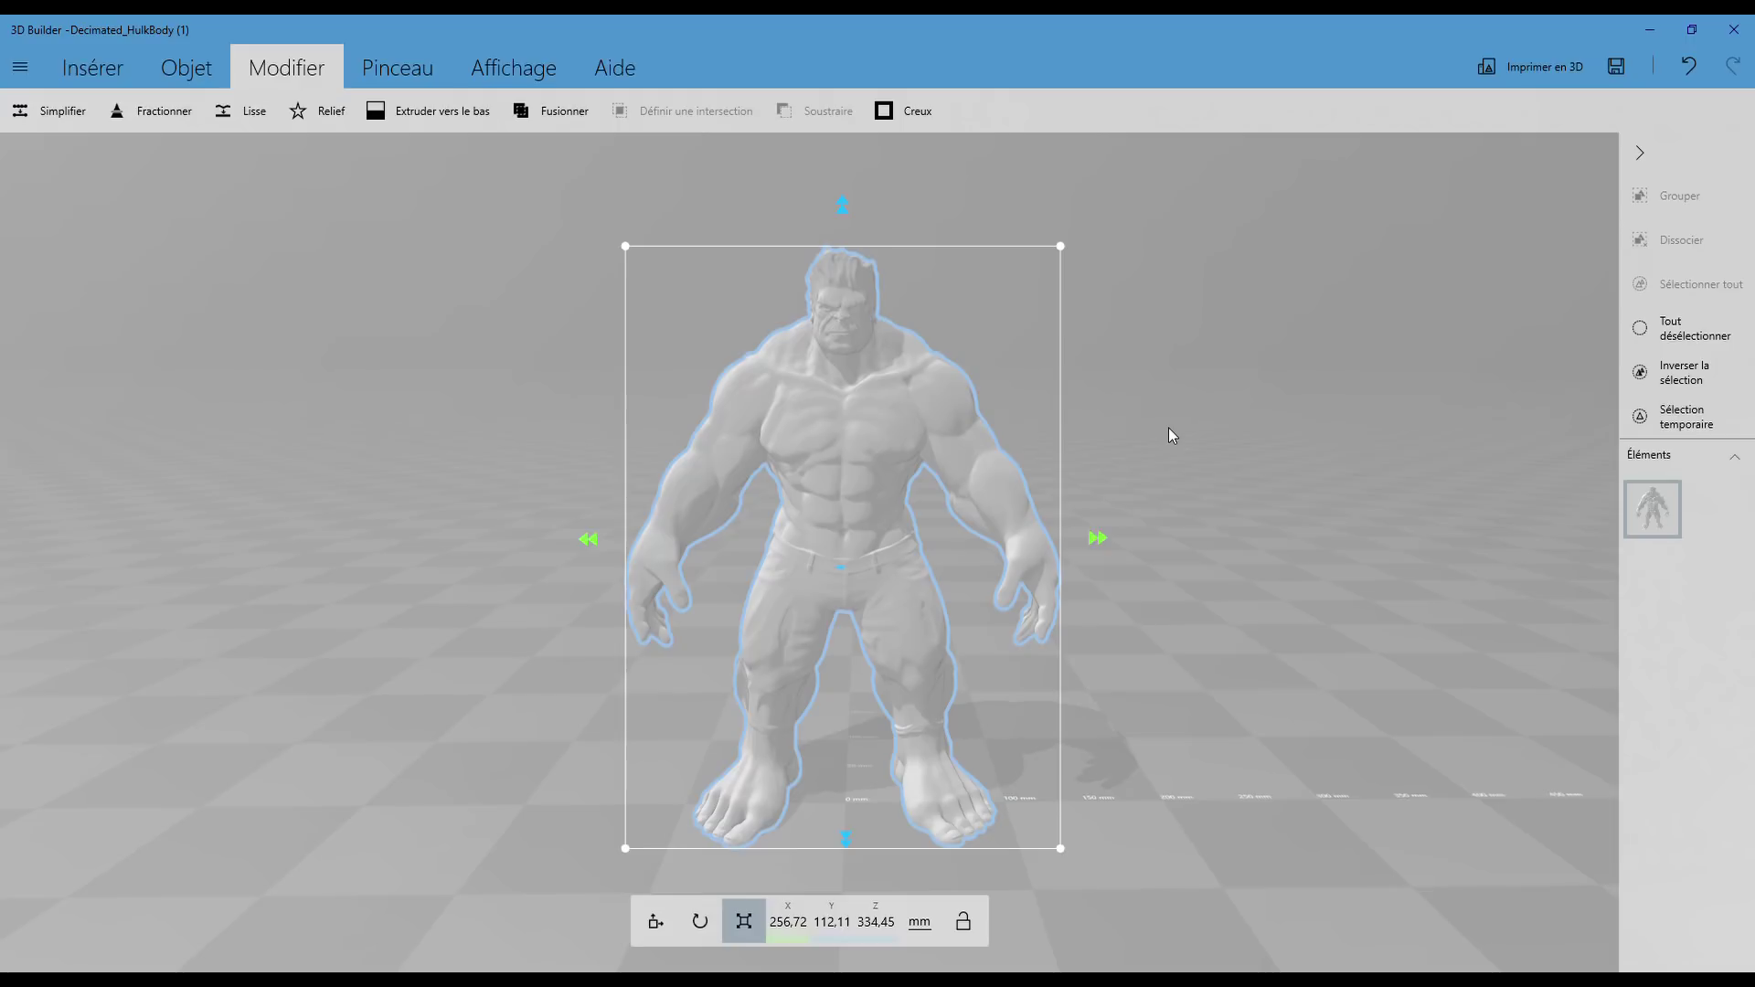
scroll(1176, 429, "up", 1)
right_click_drag(1187, 422, 1179, 384)
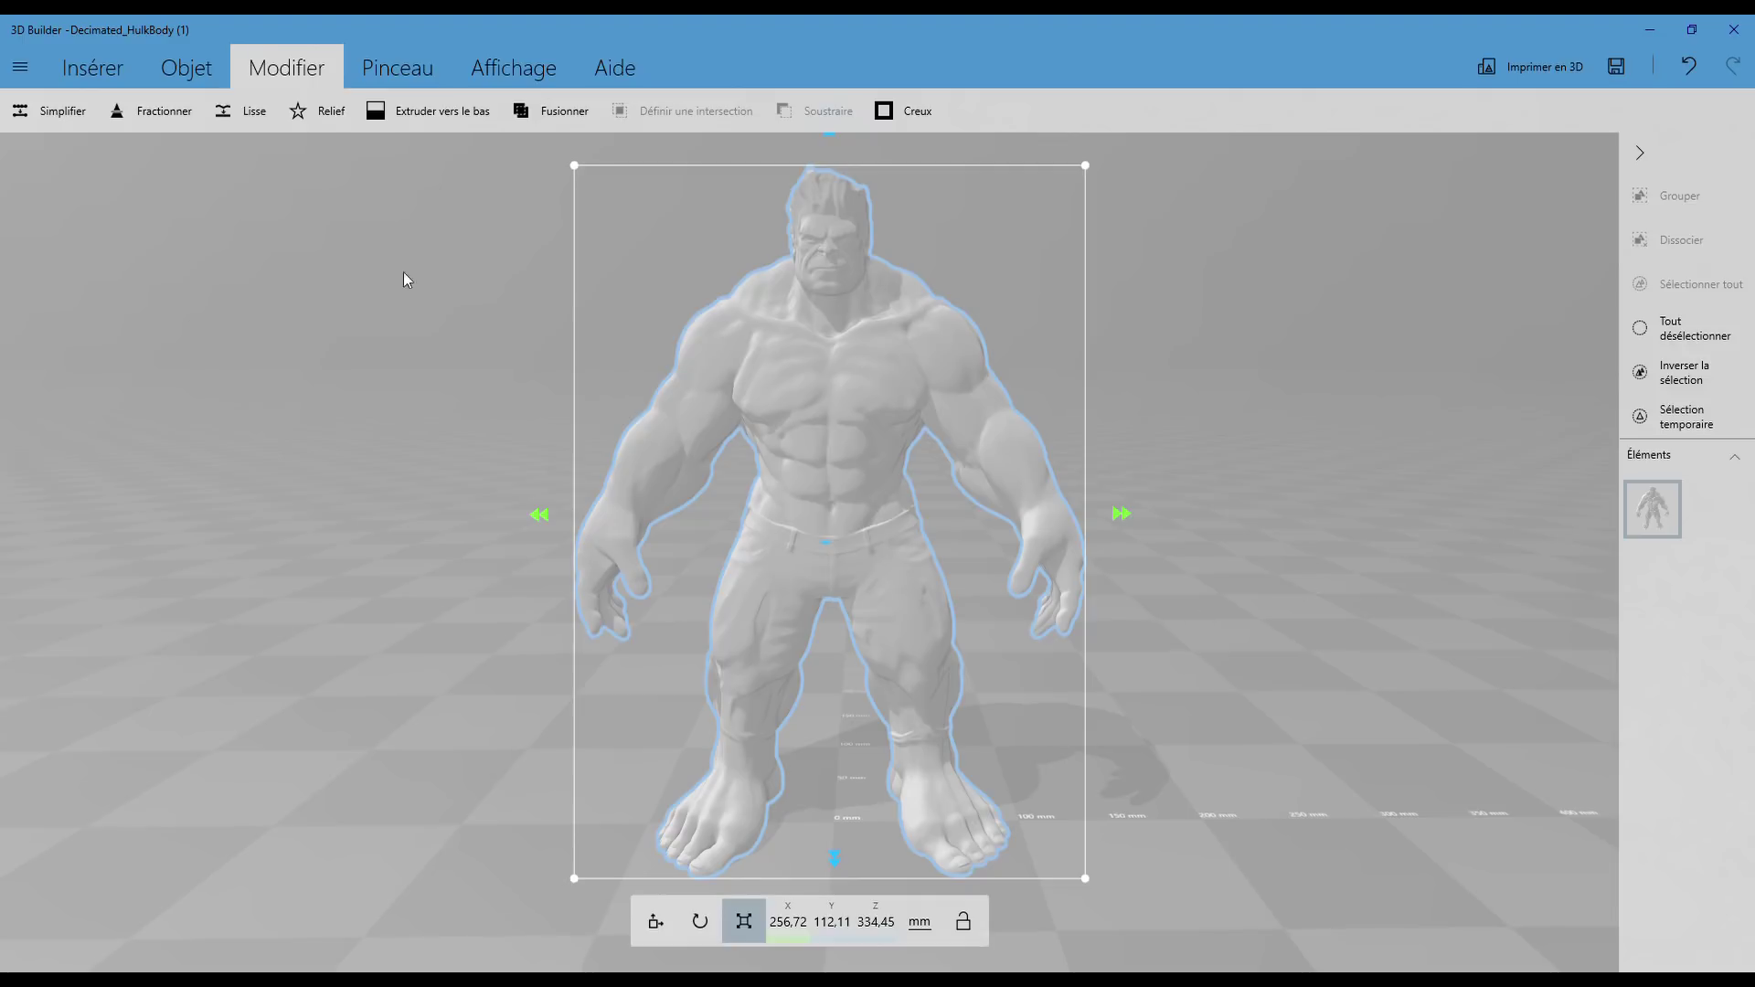
mouse_move(411, 501)
left_mouse_down()
mouse_move(1262, 505)
mouse_move(468, 482)
mouse_move(1226, 501)
mouse_move(776, 461)
mouse_move(674, 478)
mouse_move(766, 491)
left_mouse_up()
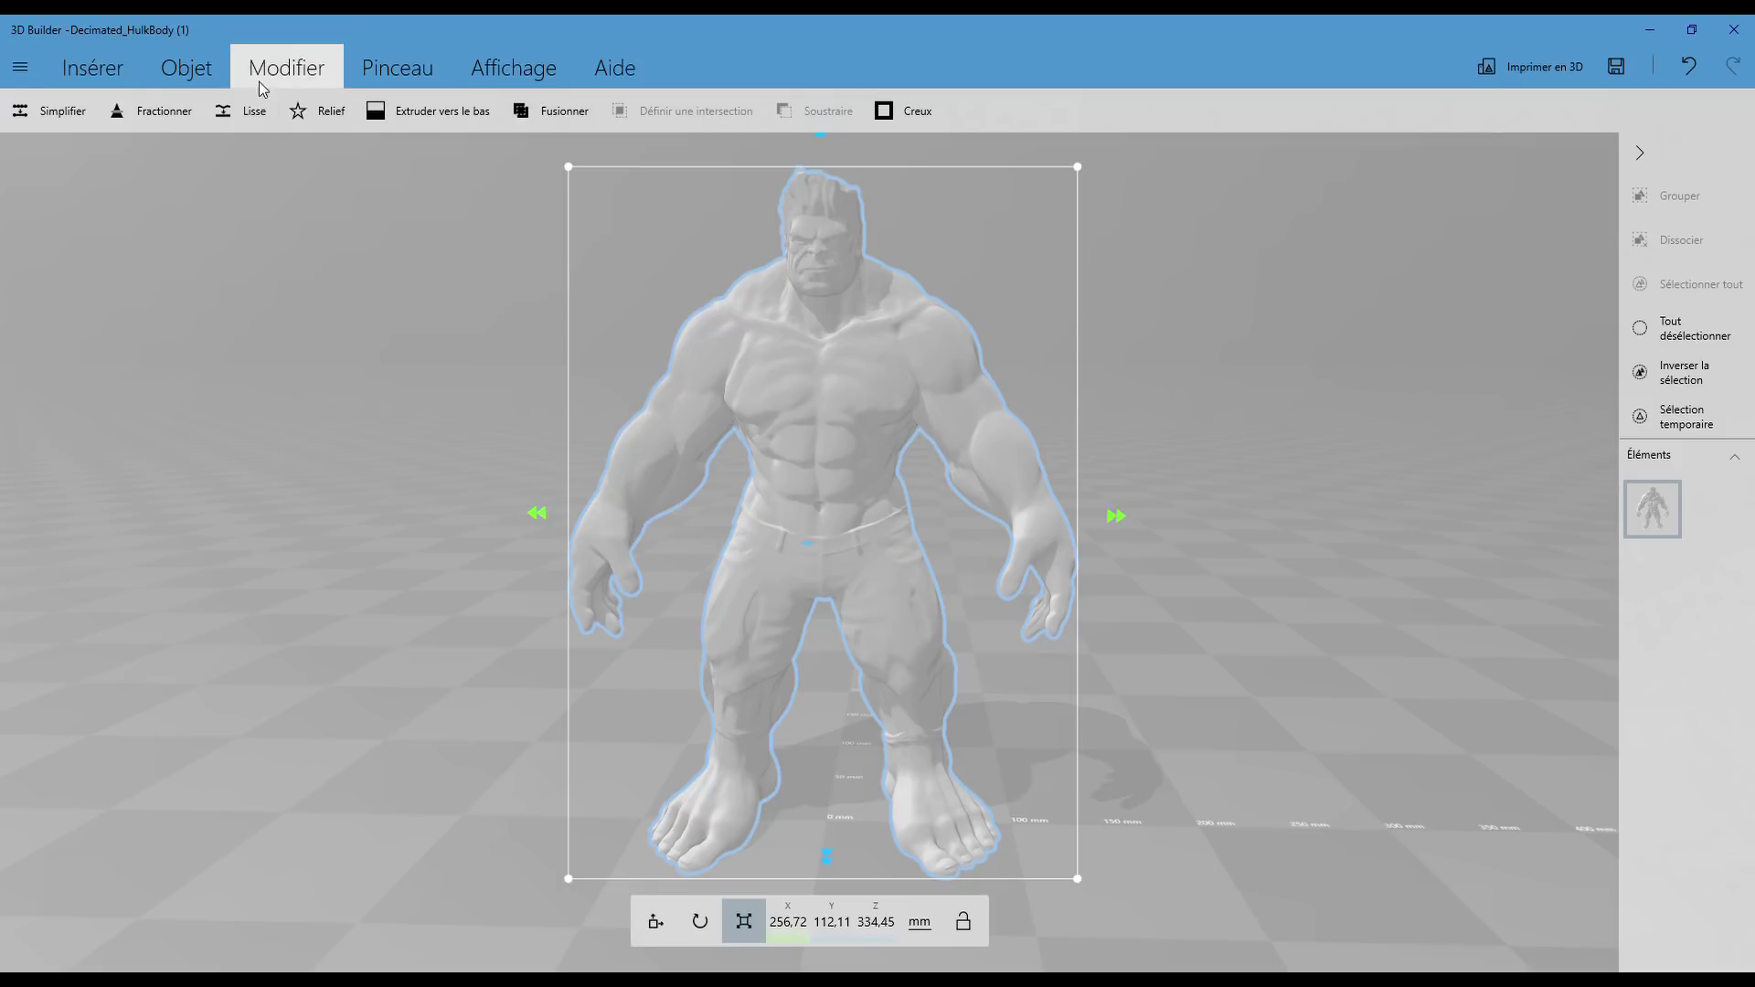
Step: Start a new split, lowering the cutting plane to -7,79 mm and rolling it about 10°
left_click(156, 111)
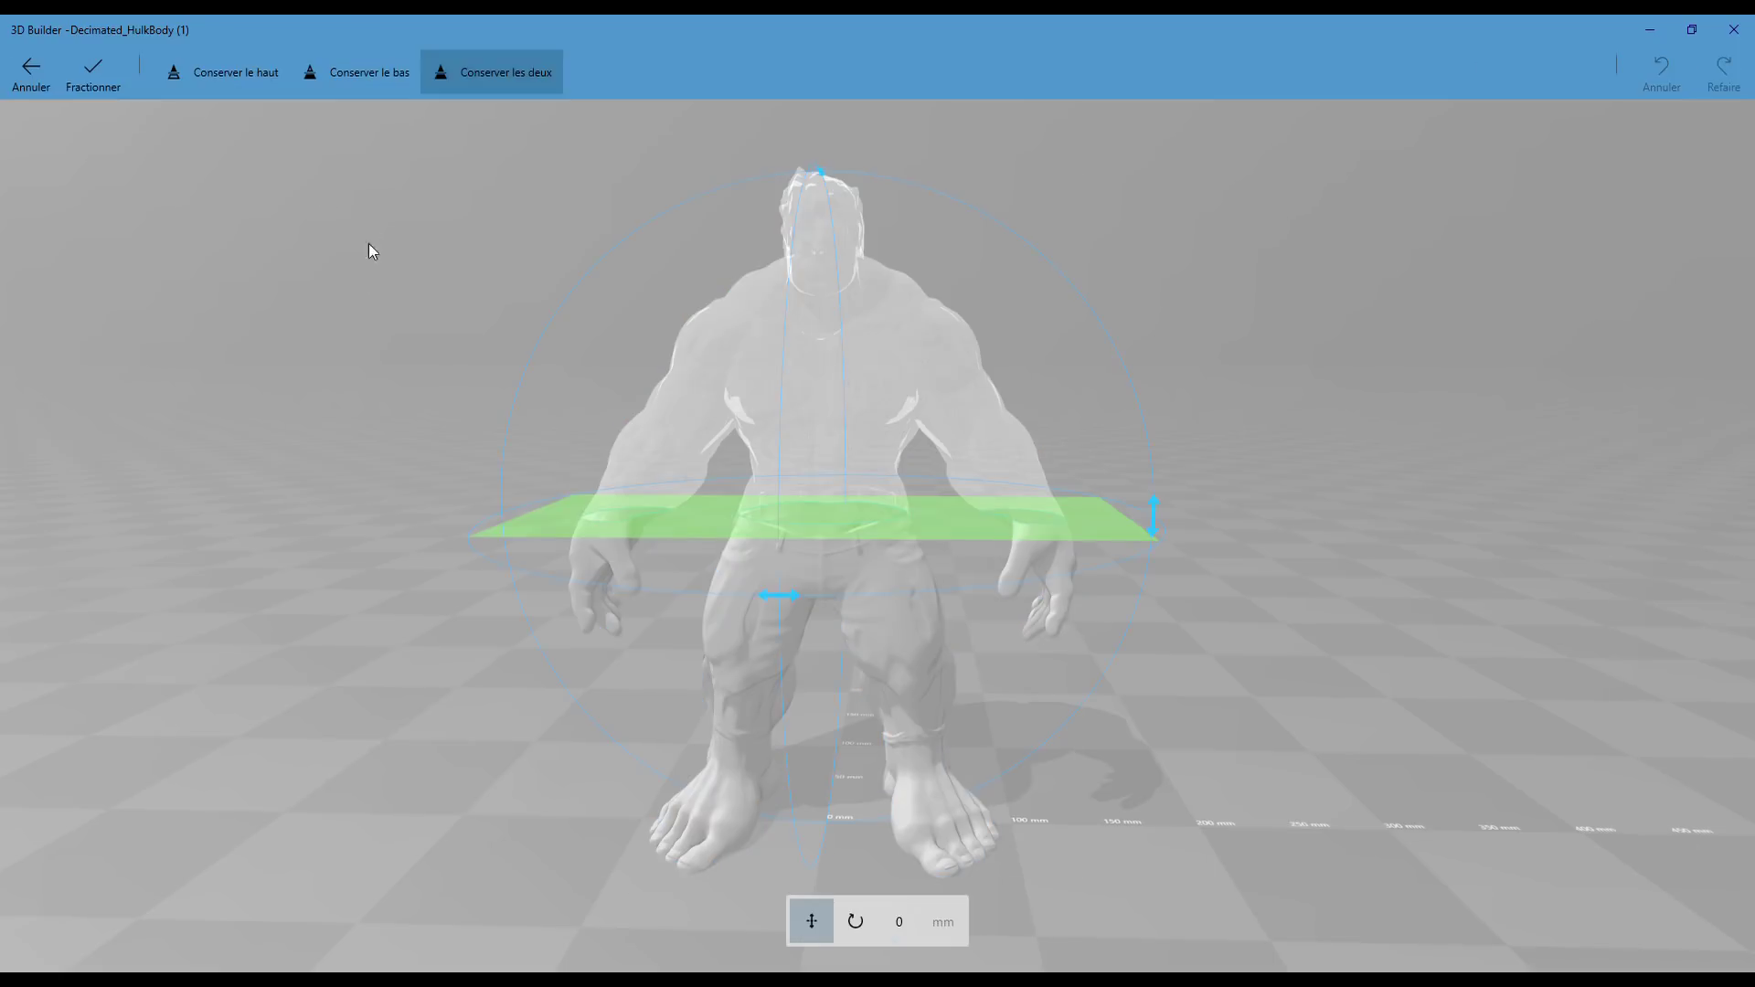
left_click_drag(369, 243, 1127, 362)
scroll(1394, 353, "up", 5)
mouse_move(1393, 353)
left_mouse_down()
mouse_move(1108, 349)
mouse_move(1194, 311)
mouse_move(1395, 307)
left_mouse_up()
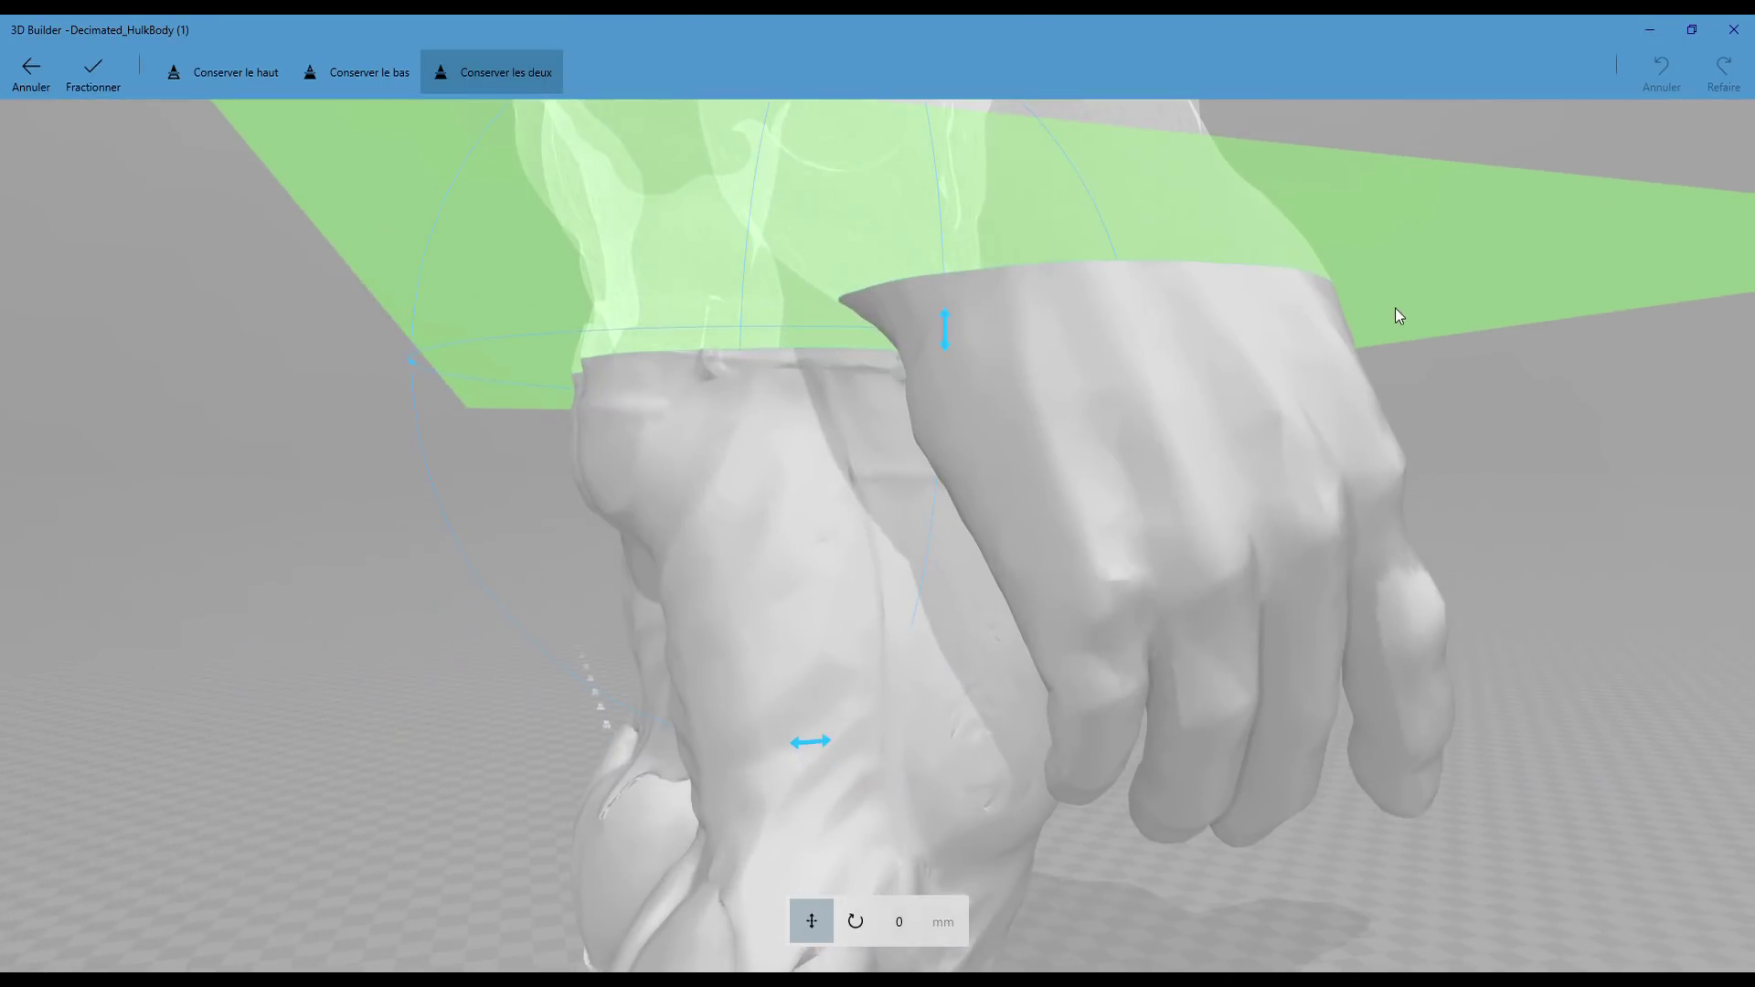
mouse_move(779, 271)
left_mouse_down()
mouse_move(783, 196)
mouse_move(1296, 398)
mouse_move(1445, 392)
mouse_move(1093, 412)
mouse_move(1234, 419)
mouse_move(1200, 421)
mouse_move(1046, 391)
left_mouse_up()
left_click(489, 403)
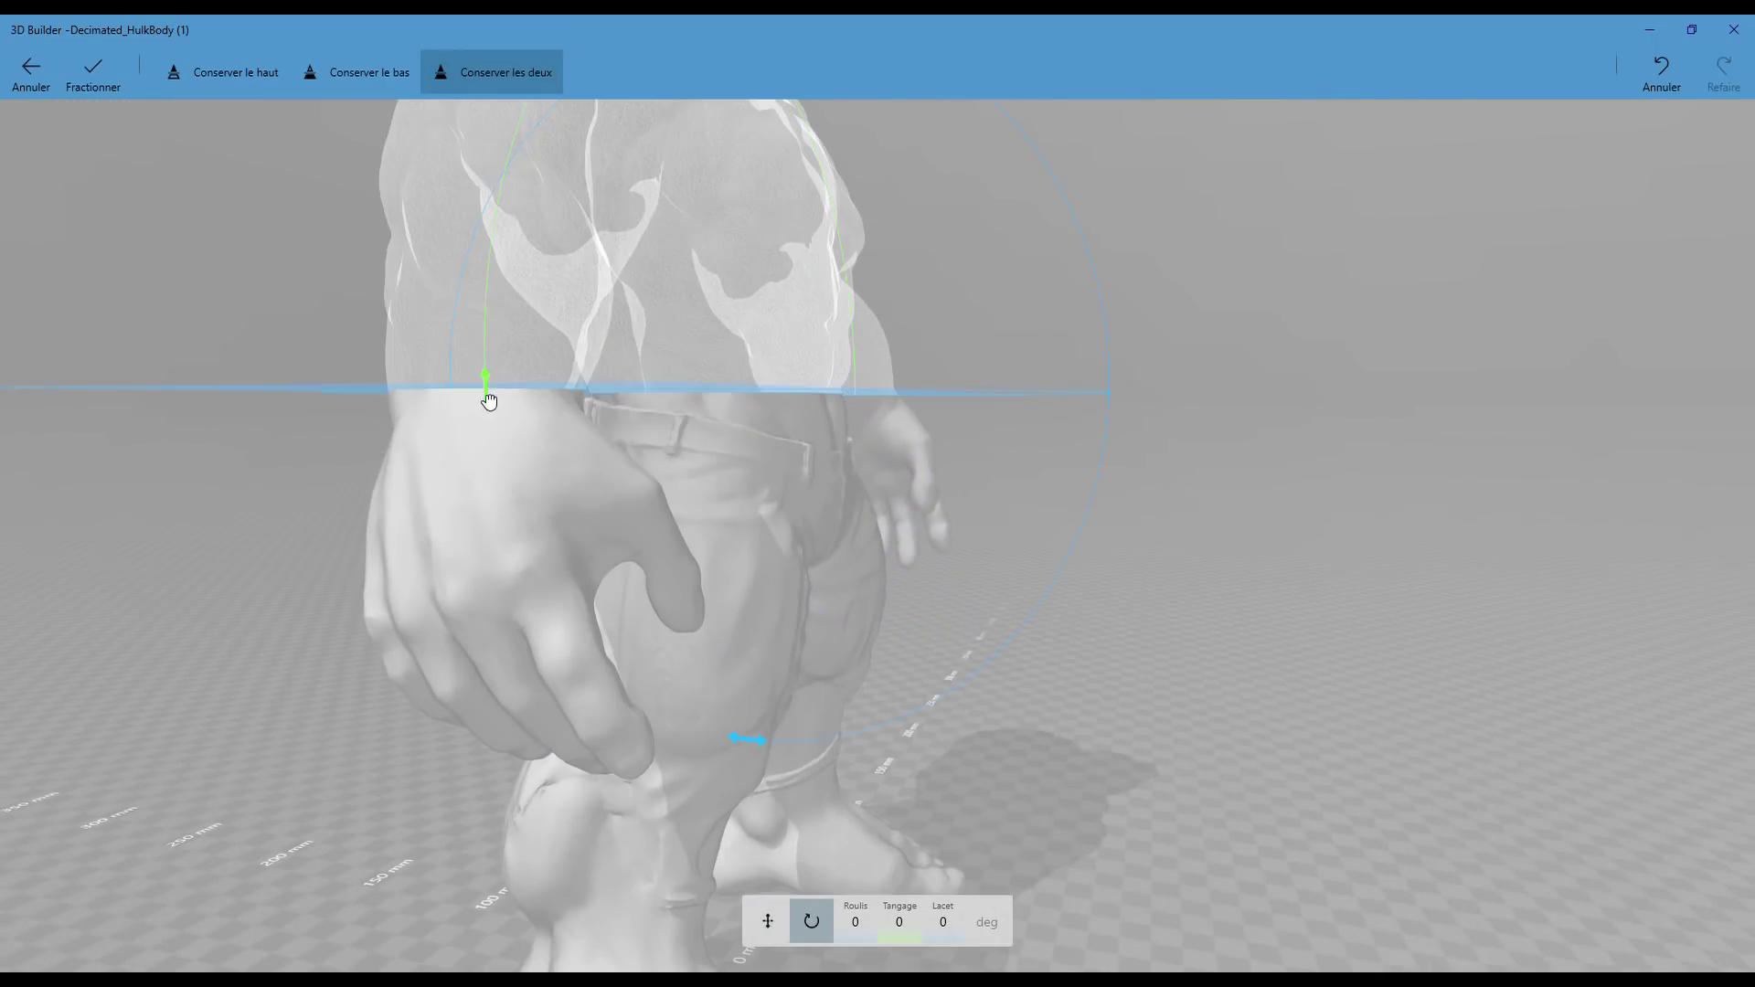
left_click_drag(482, 344, 481, 334)
key("ctrl+z")
mouse_move(747, 739)
left_mouse_down()
mouse_move(673, 744)
mouse_move(698, 725)
left_mouse_up()
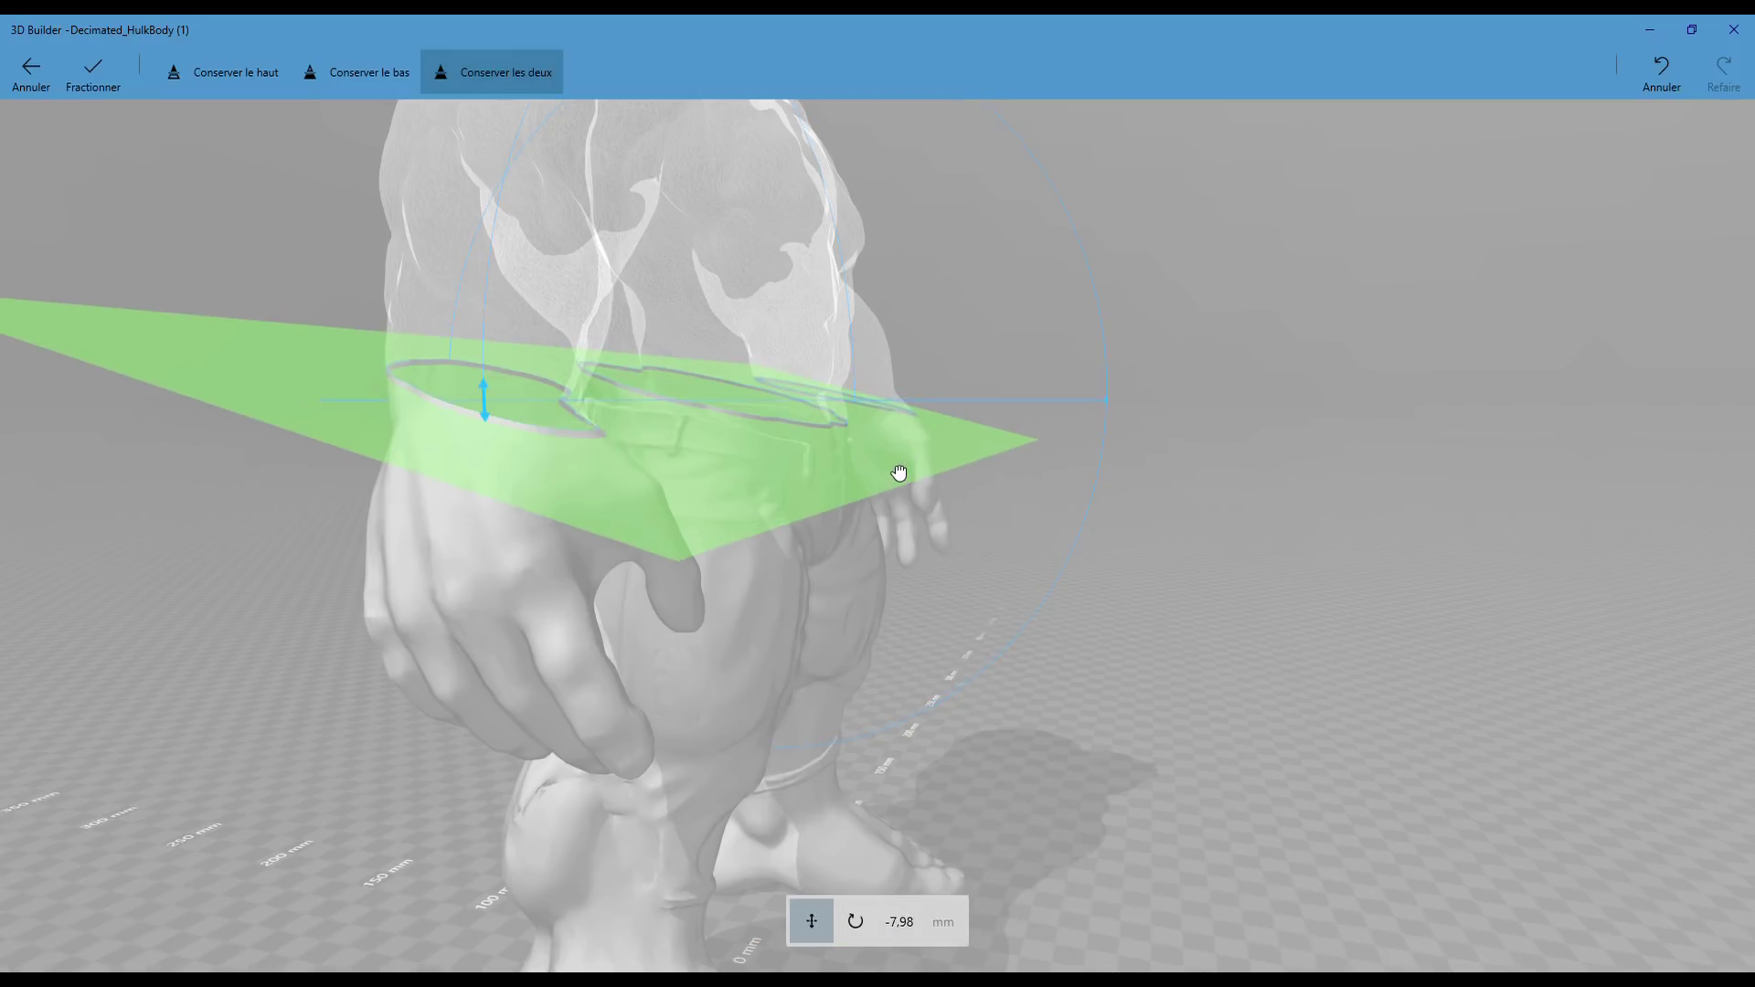
Step: Adjust the cutting plane to about -5,84 mm at the waist and check it from several angles
left_click_drag(898, 473, 900, 481)
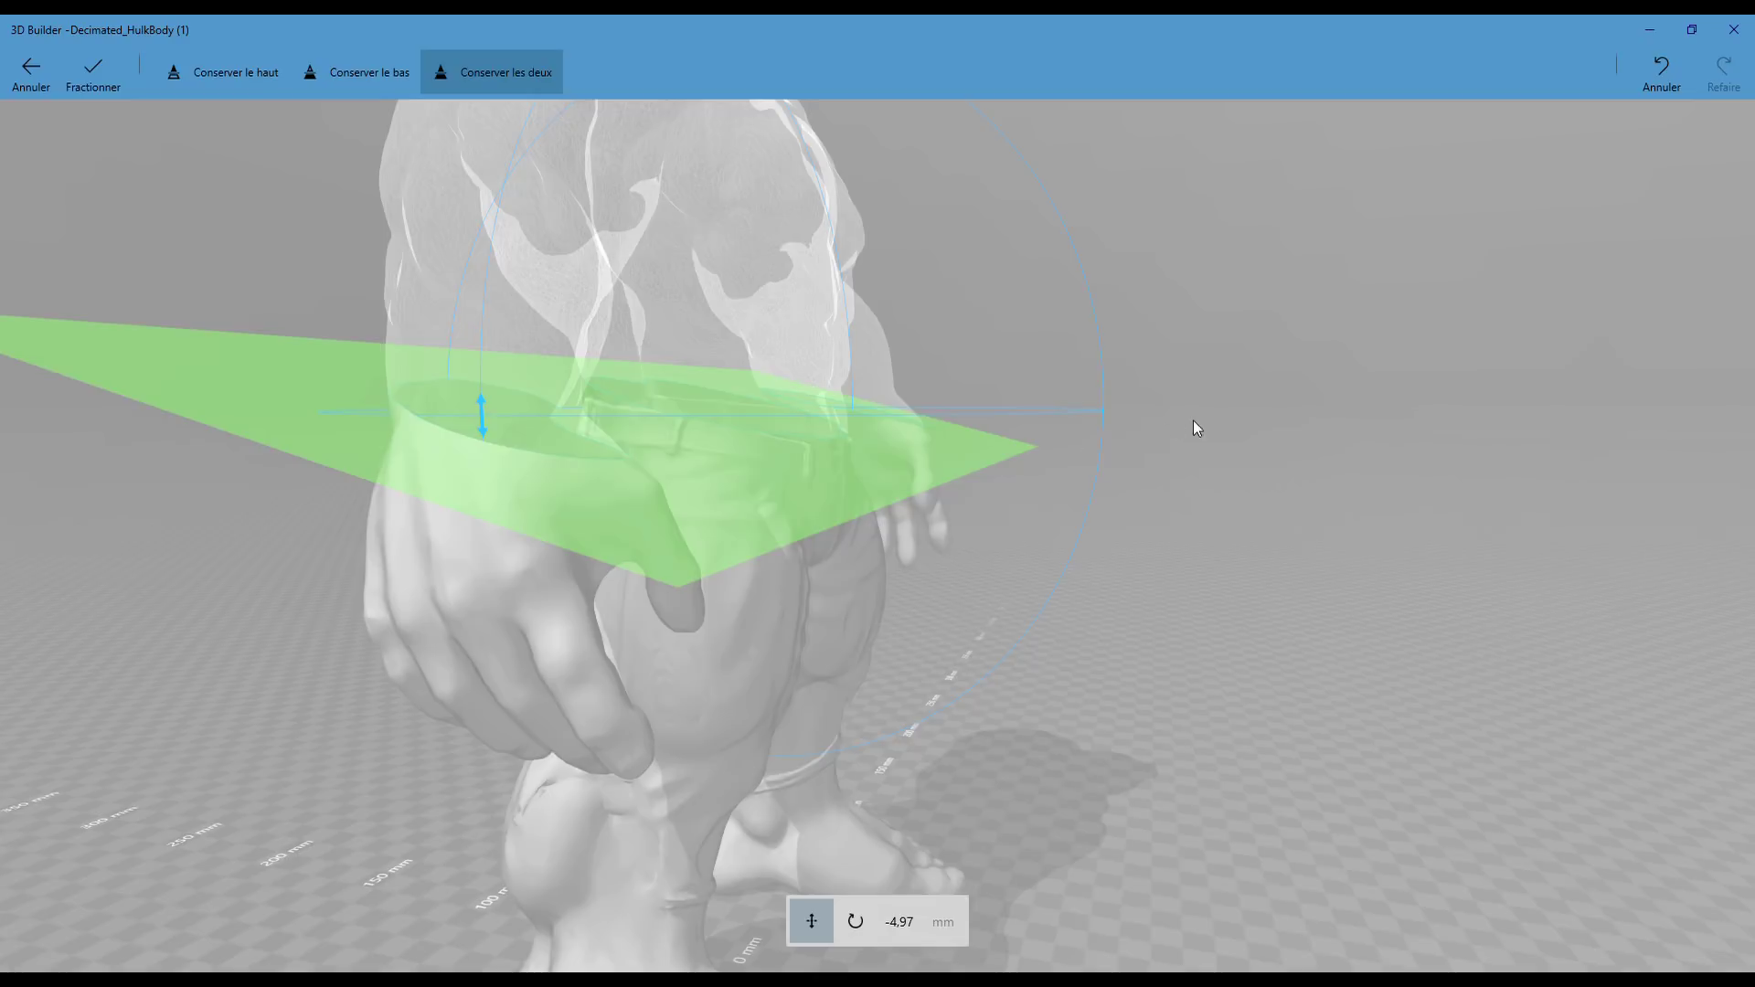
middle_click_drag(1196, 427, 474, 357)
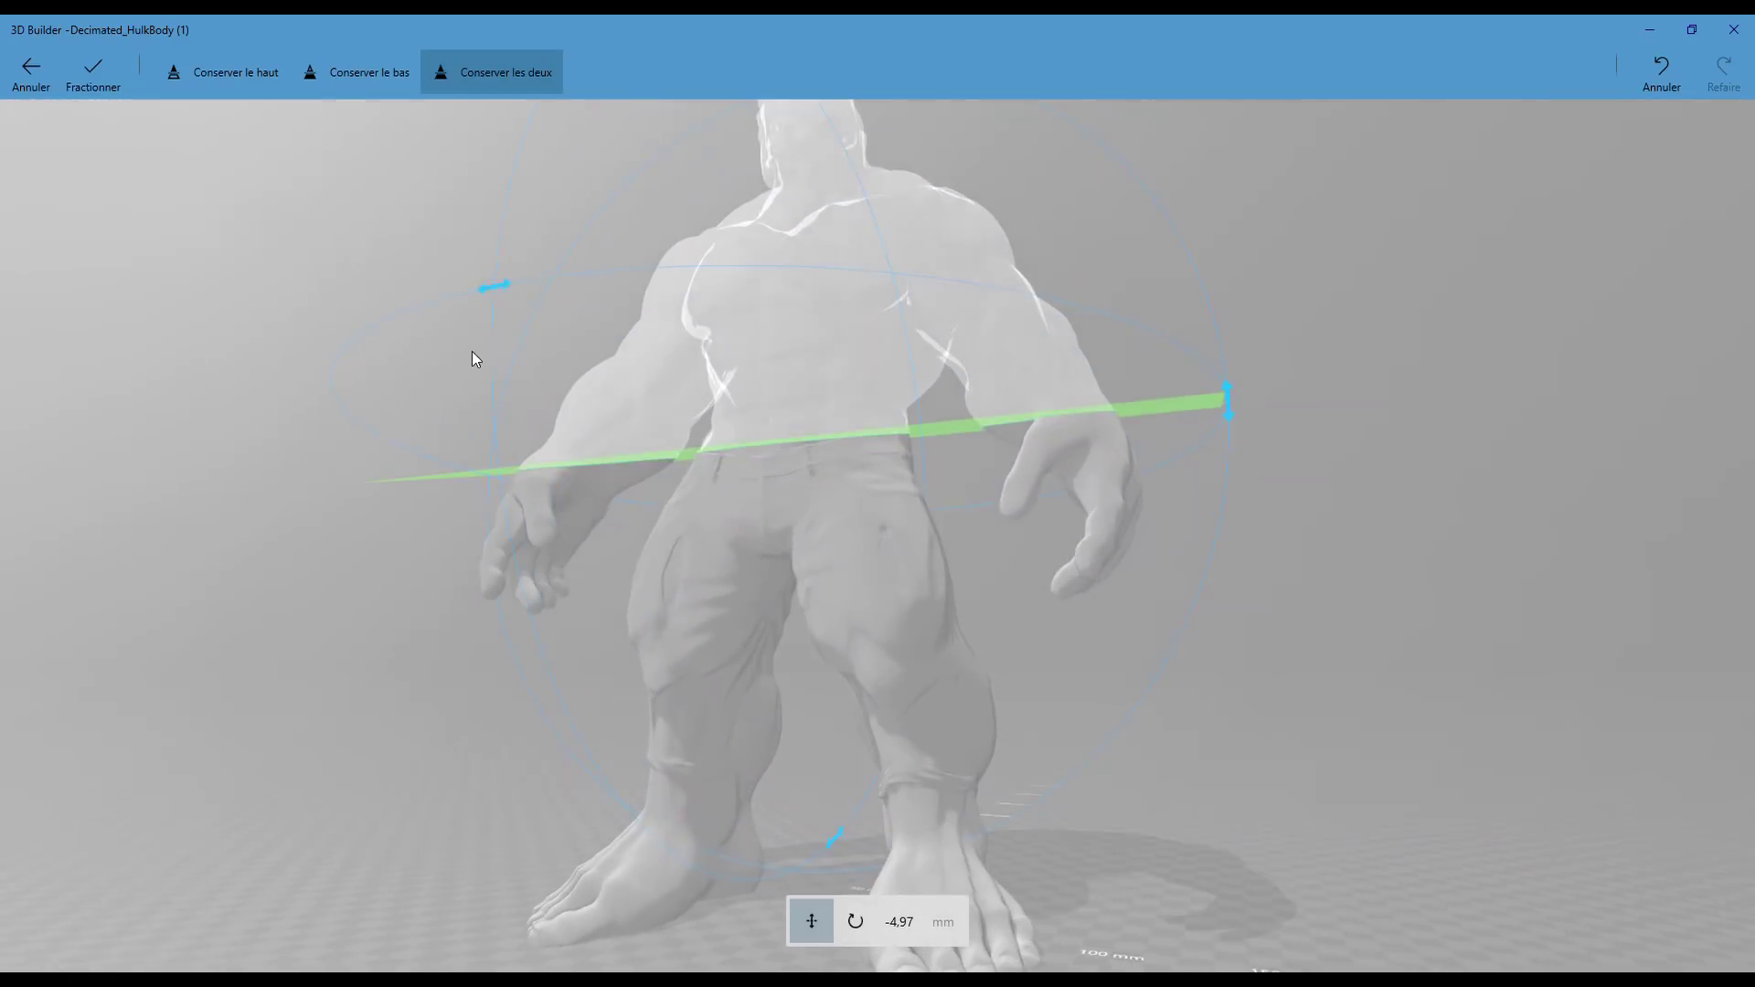
scroll(952, 567, "up", 5)
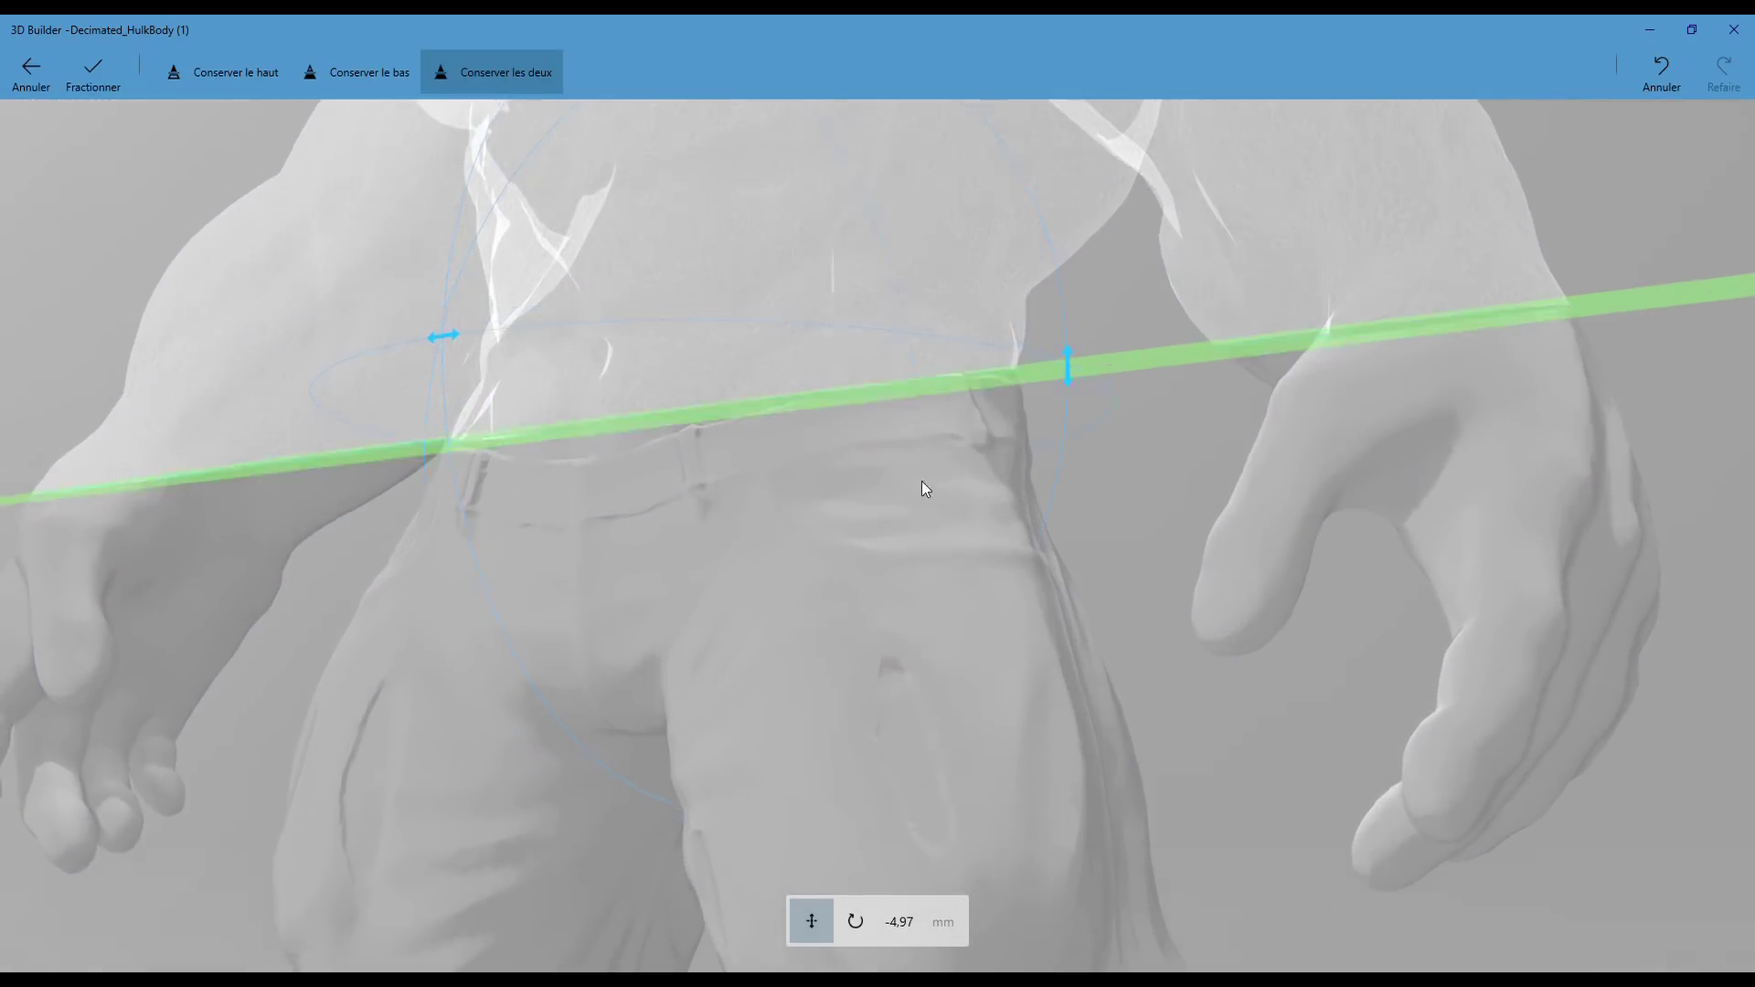
left_click_drag(941, 397, 944, 392)
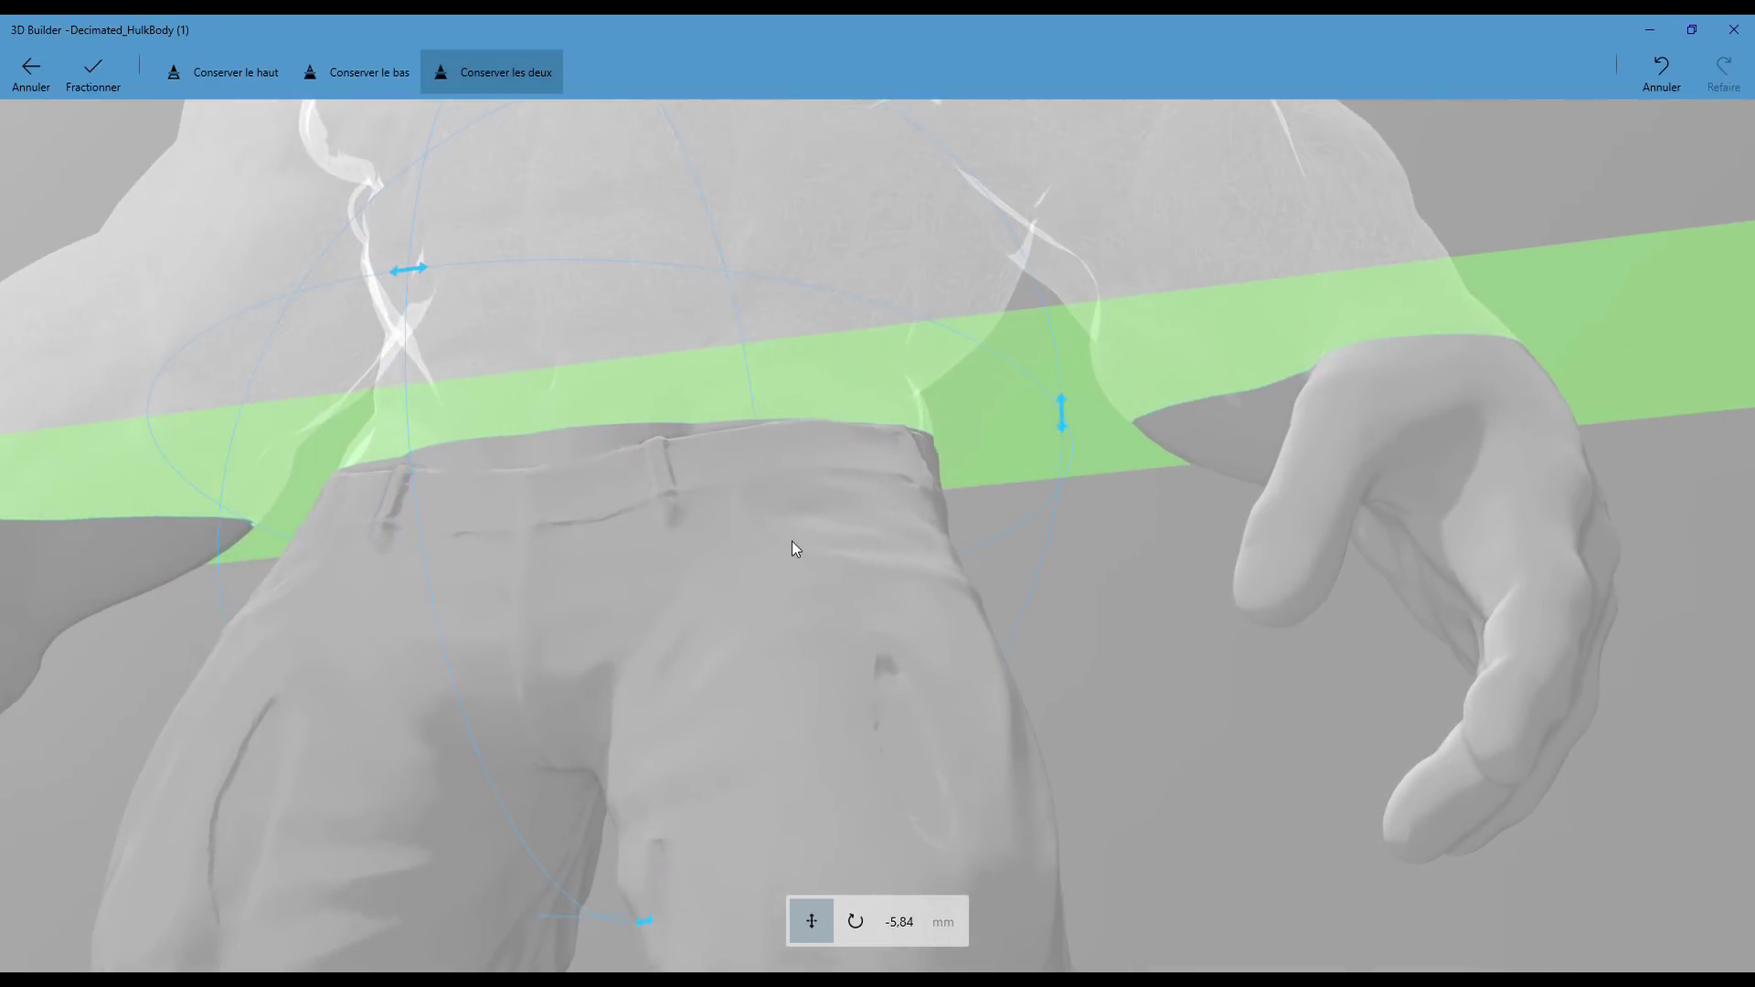
scroll(791, 540, "down", 4)
mouse_move(1068, 612)
right_mouse_down()
mouse_move(272, 664)
mouse_move(850, 616)
mouse_move(1395, 535)
mouse_move(1204, 572)
mouse_move(917, 584)
mouse_move(1301, 607)
mouse_move(1599, 595)
mouse_move(1662, 569)
right_mouse_up()
mouse_move(1402, 578)
right_mouse_down()
mouse_move(1532, 580)
mouse_move(1168, 572)
mouse_move(979, 596)
mouse_move(1260, 584)
mouse_move(1324, 617)
right_mouse_up()
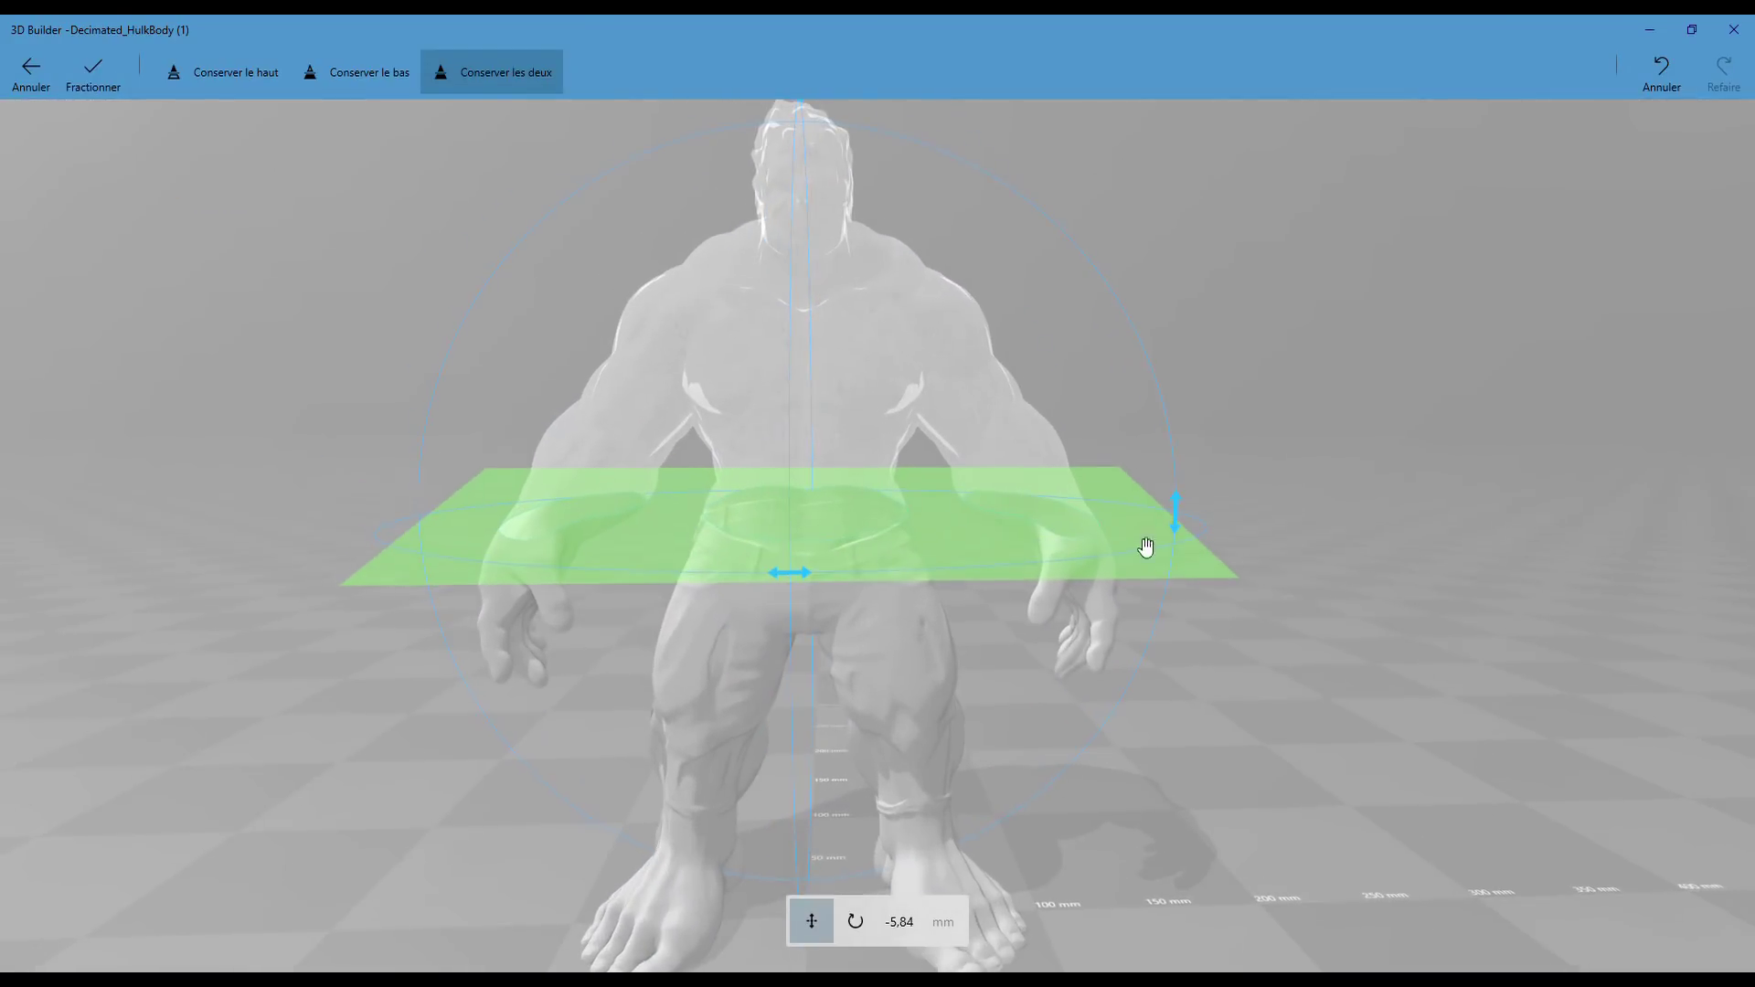
mouse_move(192, 240)
right_mouse_down()
mouse_move(337, 286)
mouse_move(787, 259)
mouse_move(910, 357)
right_mouse_up()
Step: Set the cutting plane roll to exactly 14° and apply the split, keeping both halves
left_click(914, 247)
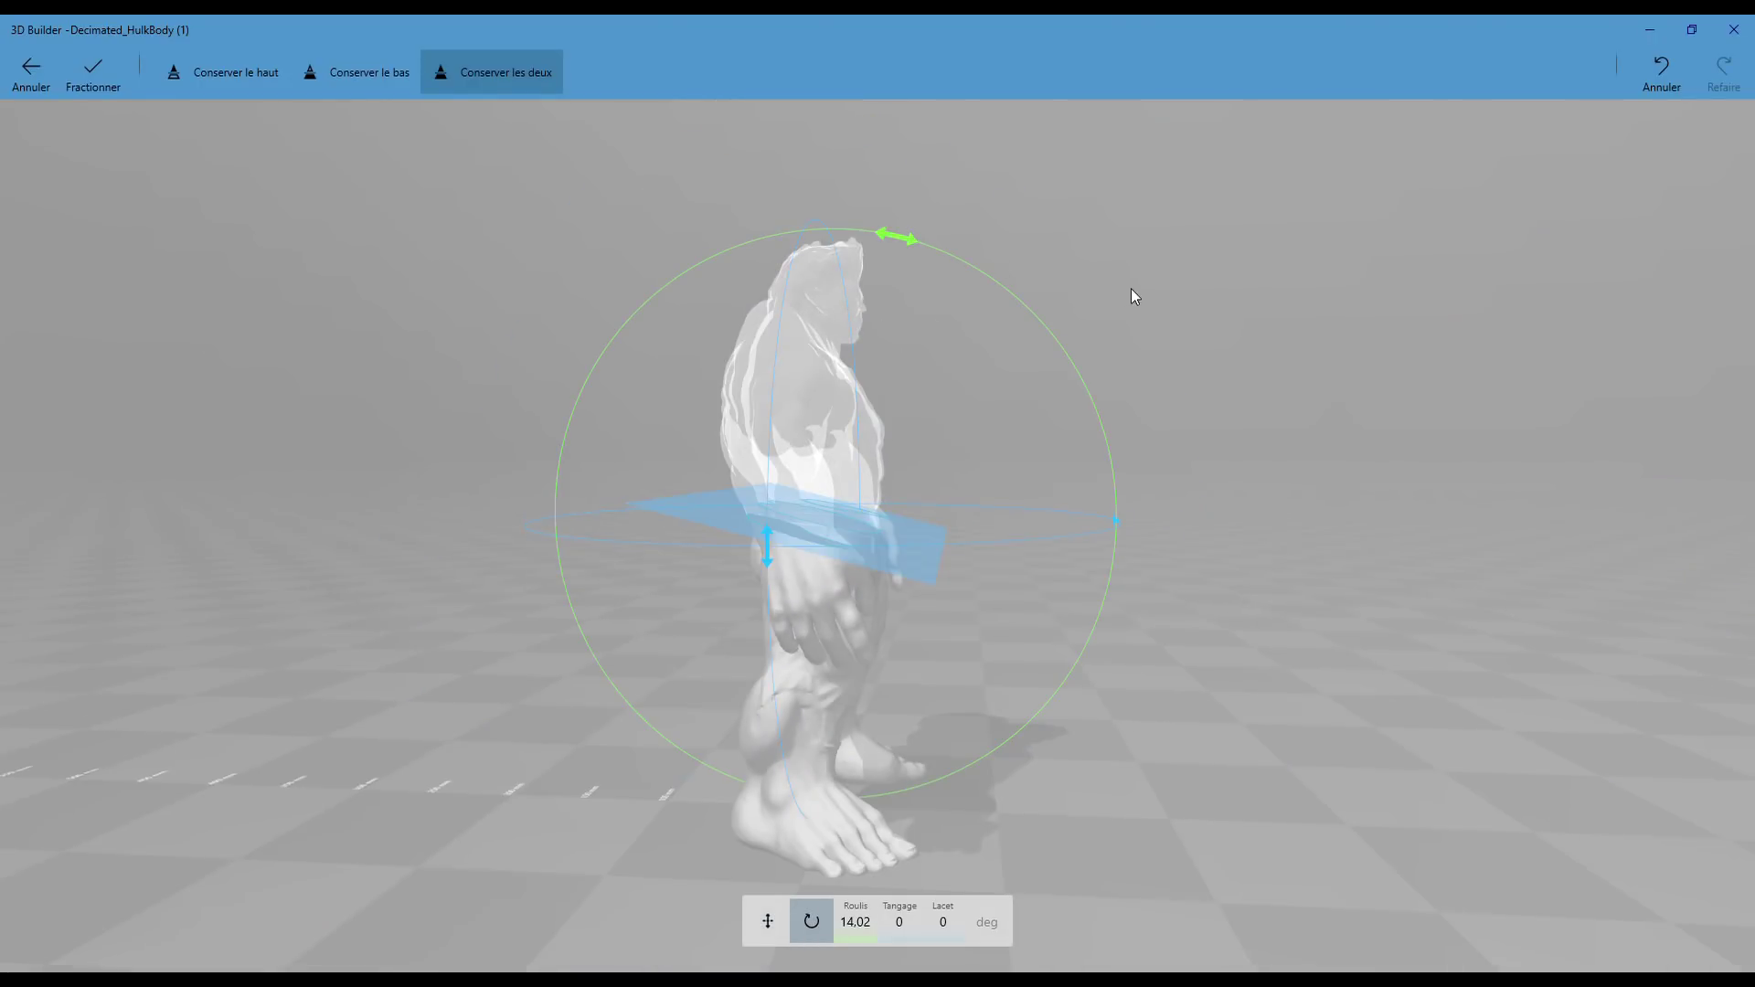
scroll(1117, 271, "up", 2)
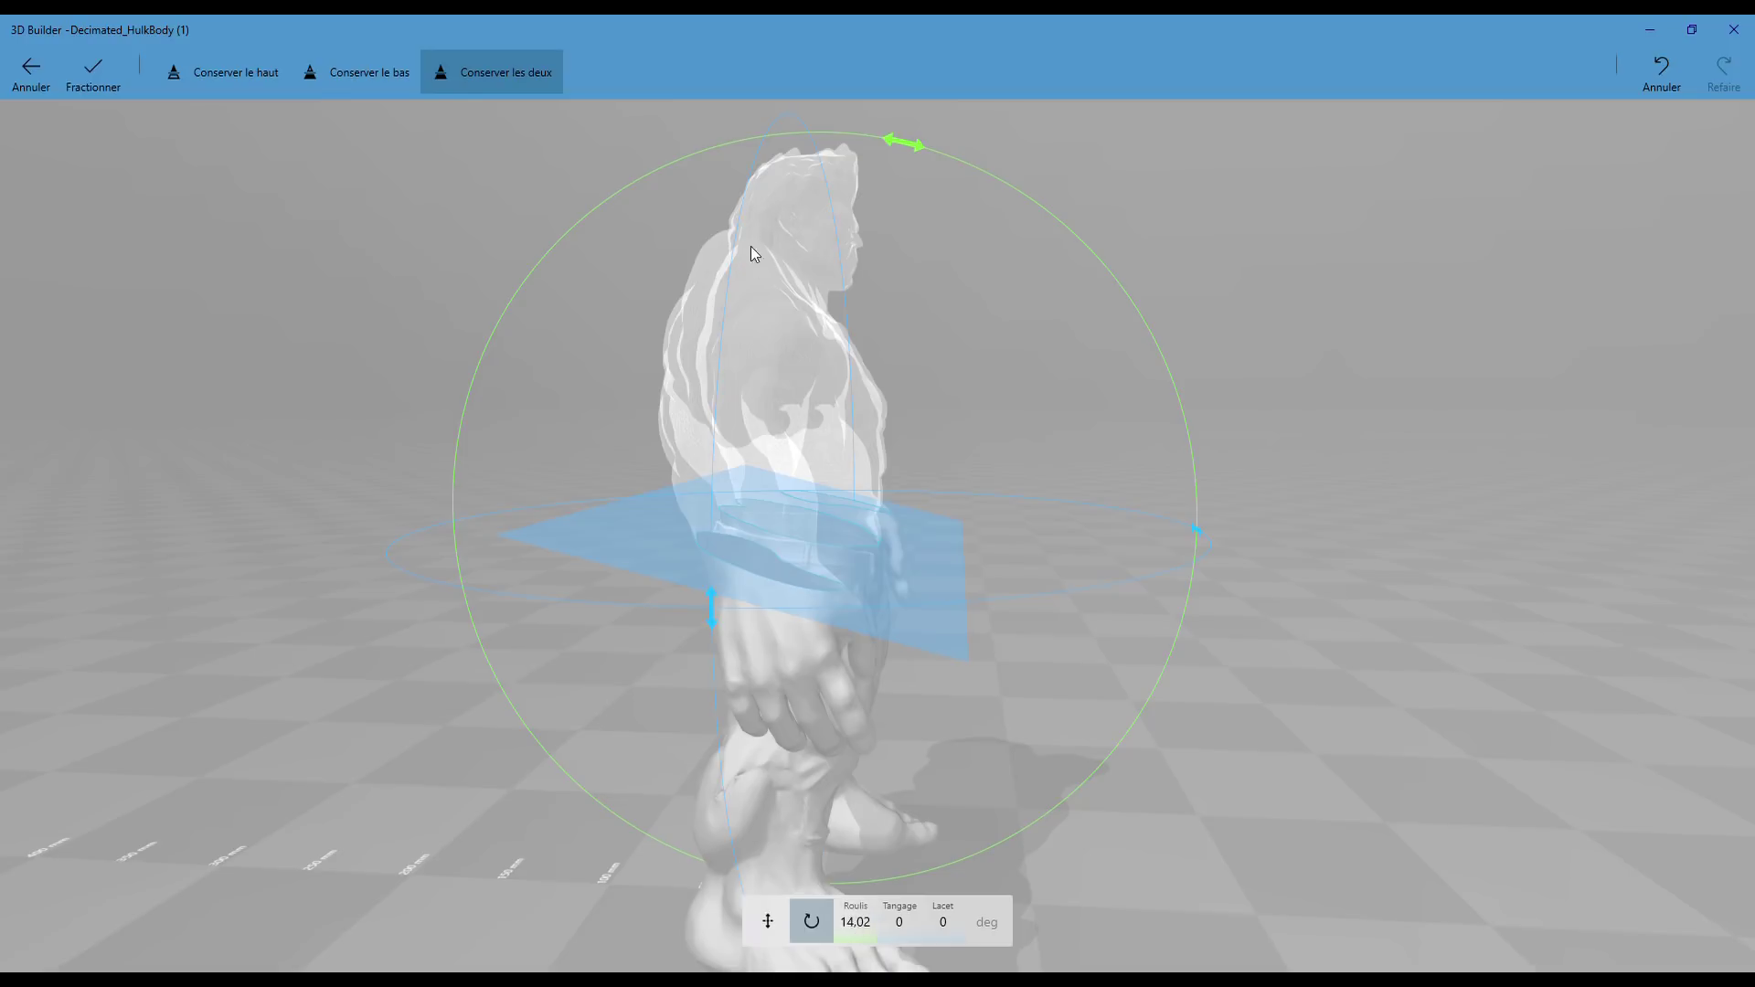
left_click_drag(909, 143, 824, 139)
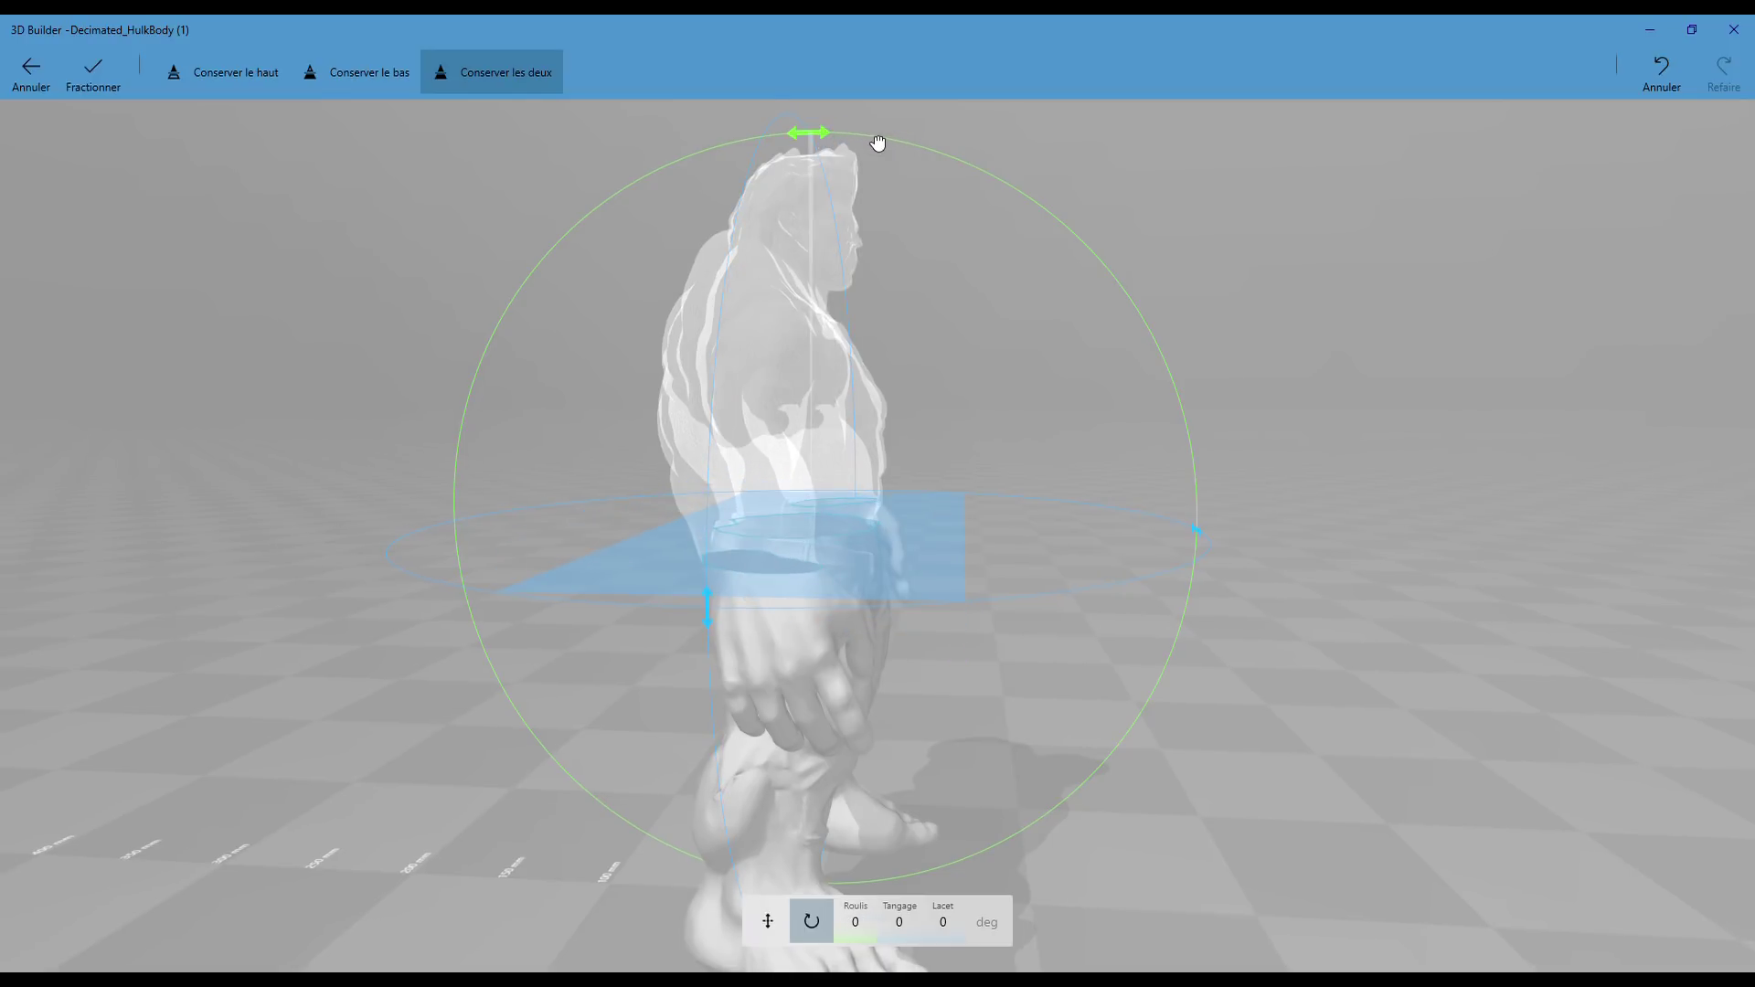
type("14")
key("Return")
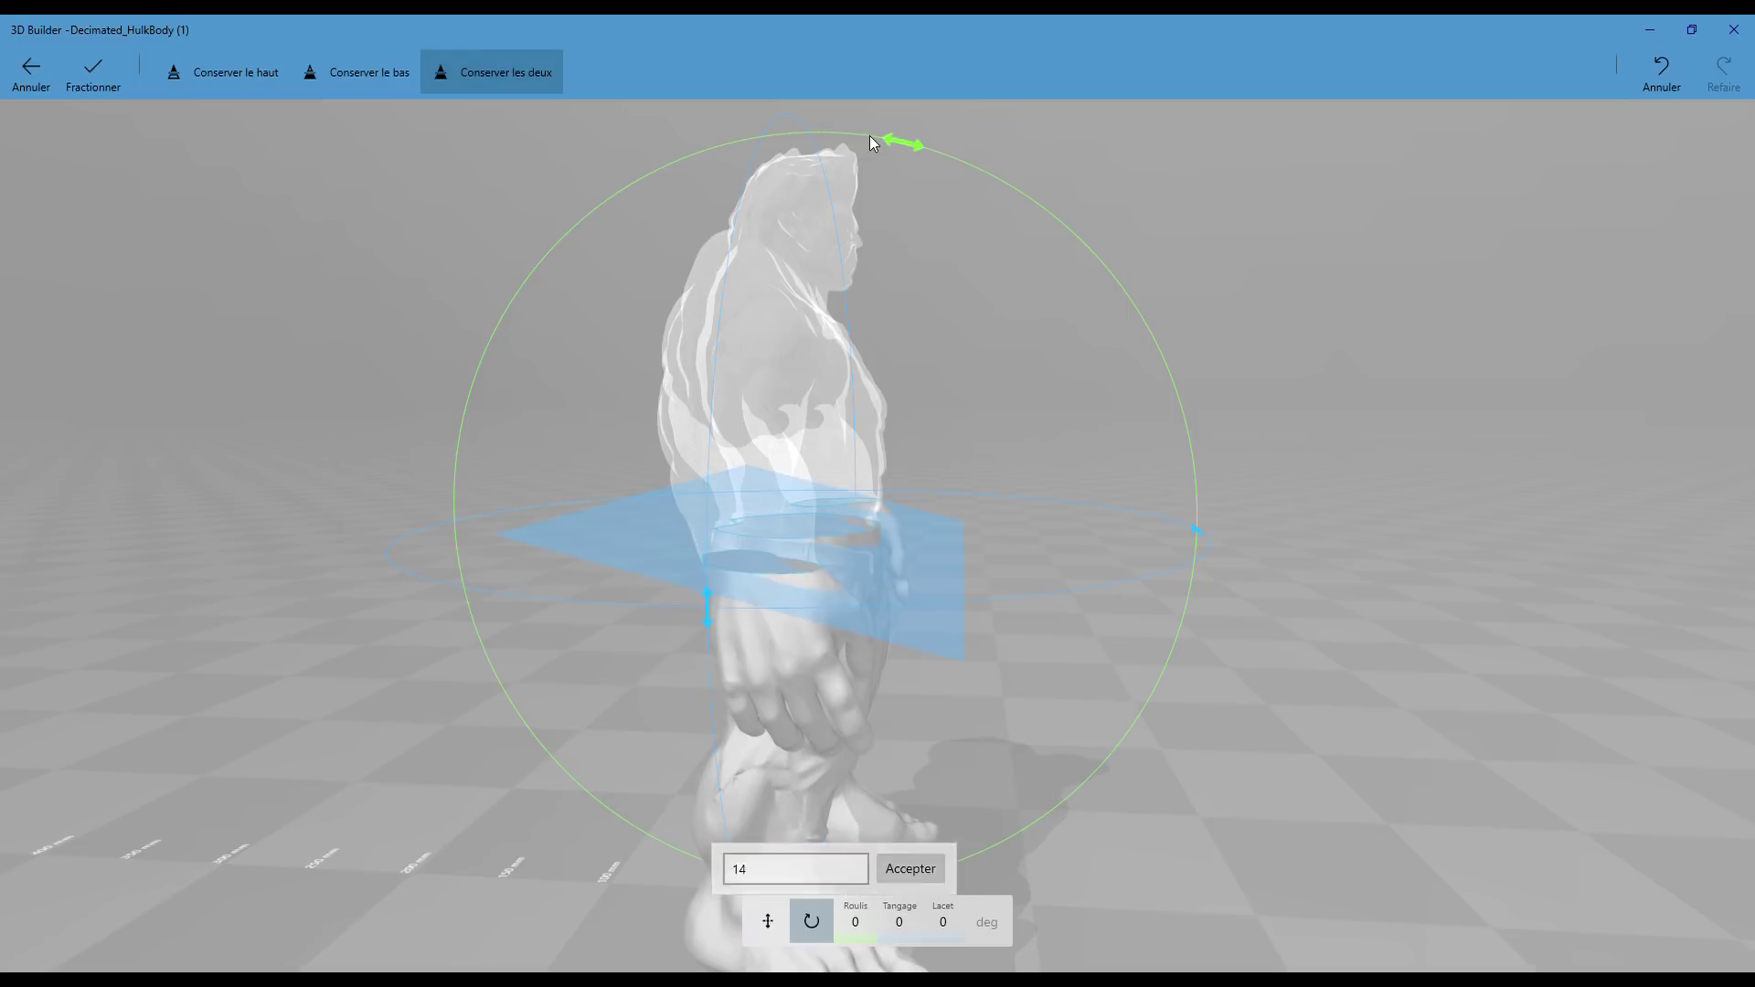
left_click_drag(1278, 363, 1059, 363)
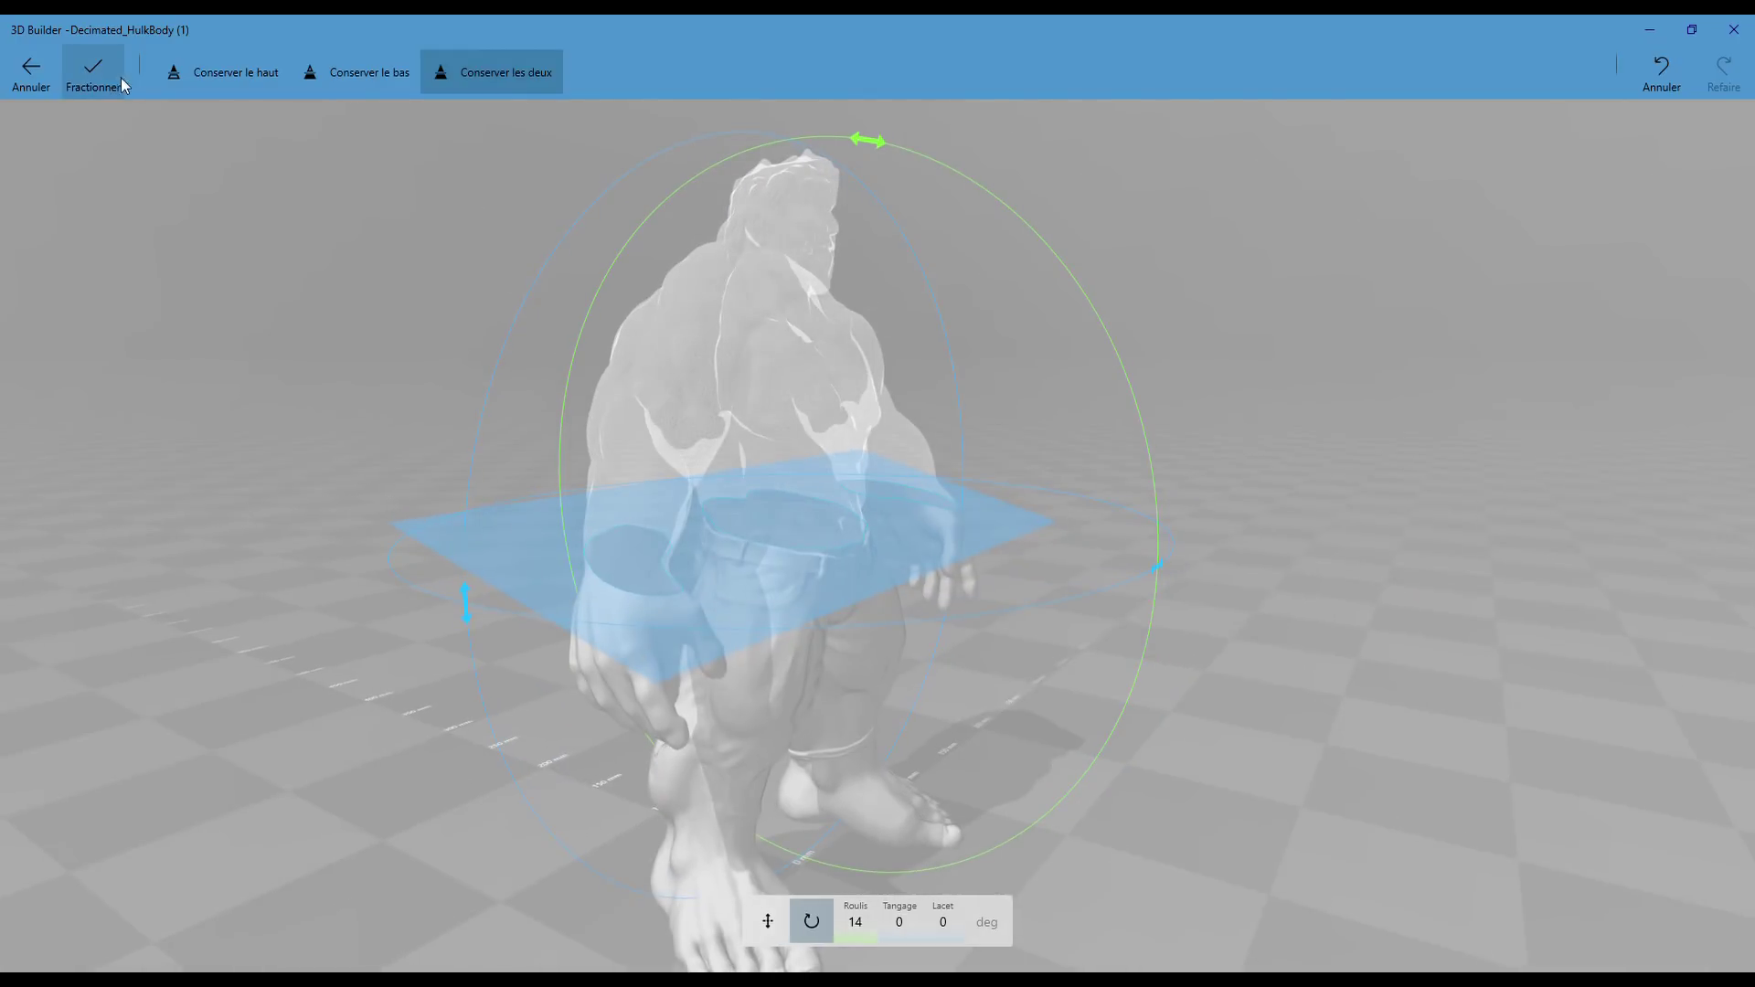
left_click(95, 69)
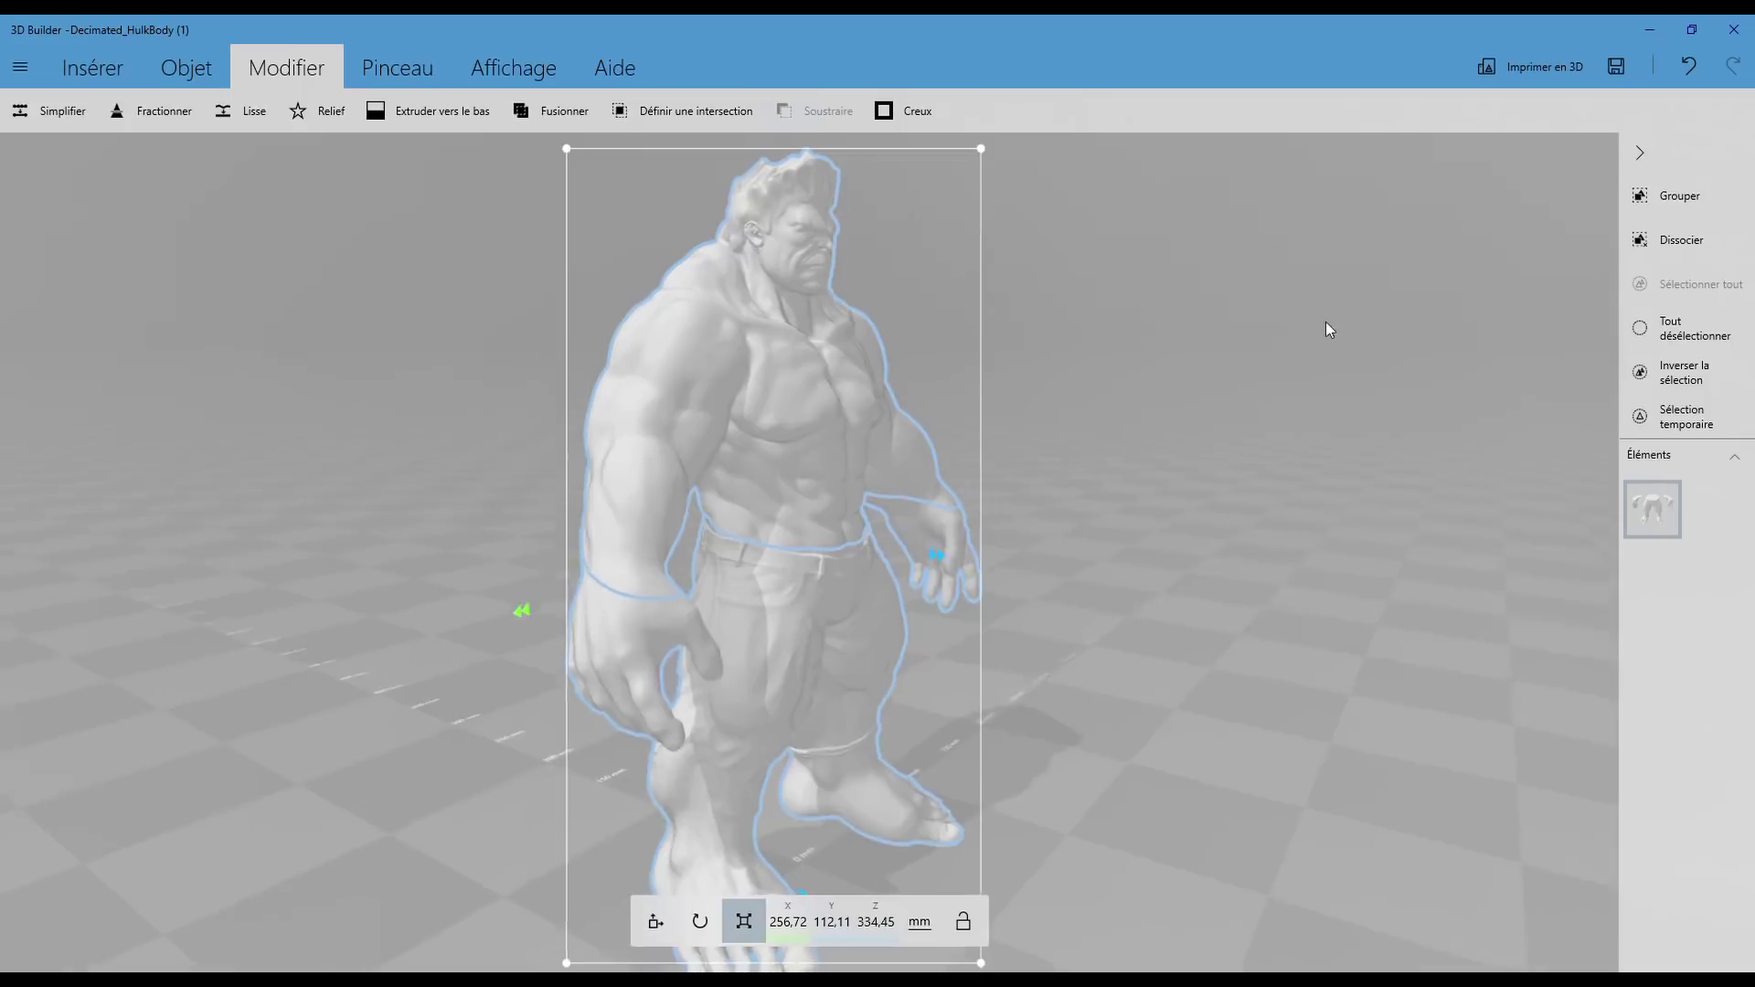
Step: Ungroup the split figure into torso, legs and two hands, test-moving a hand and undoing it
left_click_drag(1327, 329, 958, 326)
left_click(1026, 561)
left_click(1700, 242)
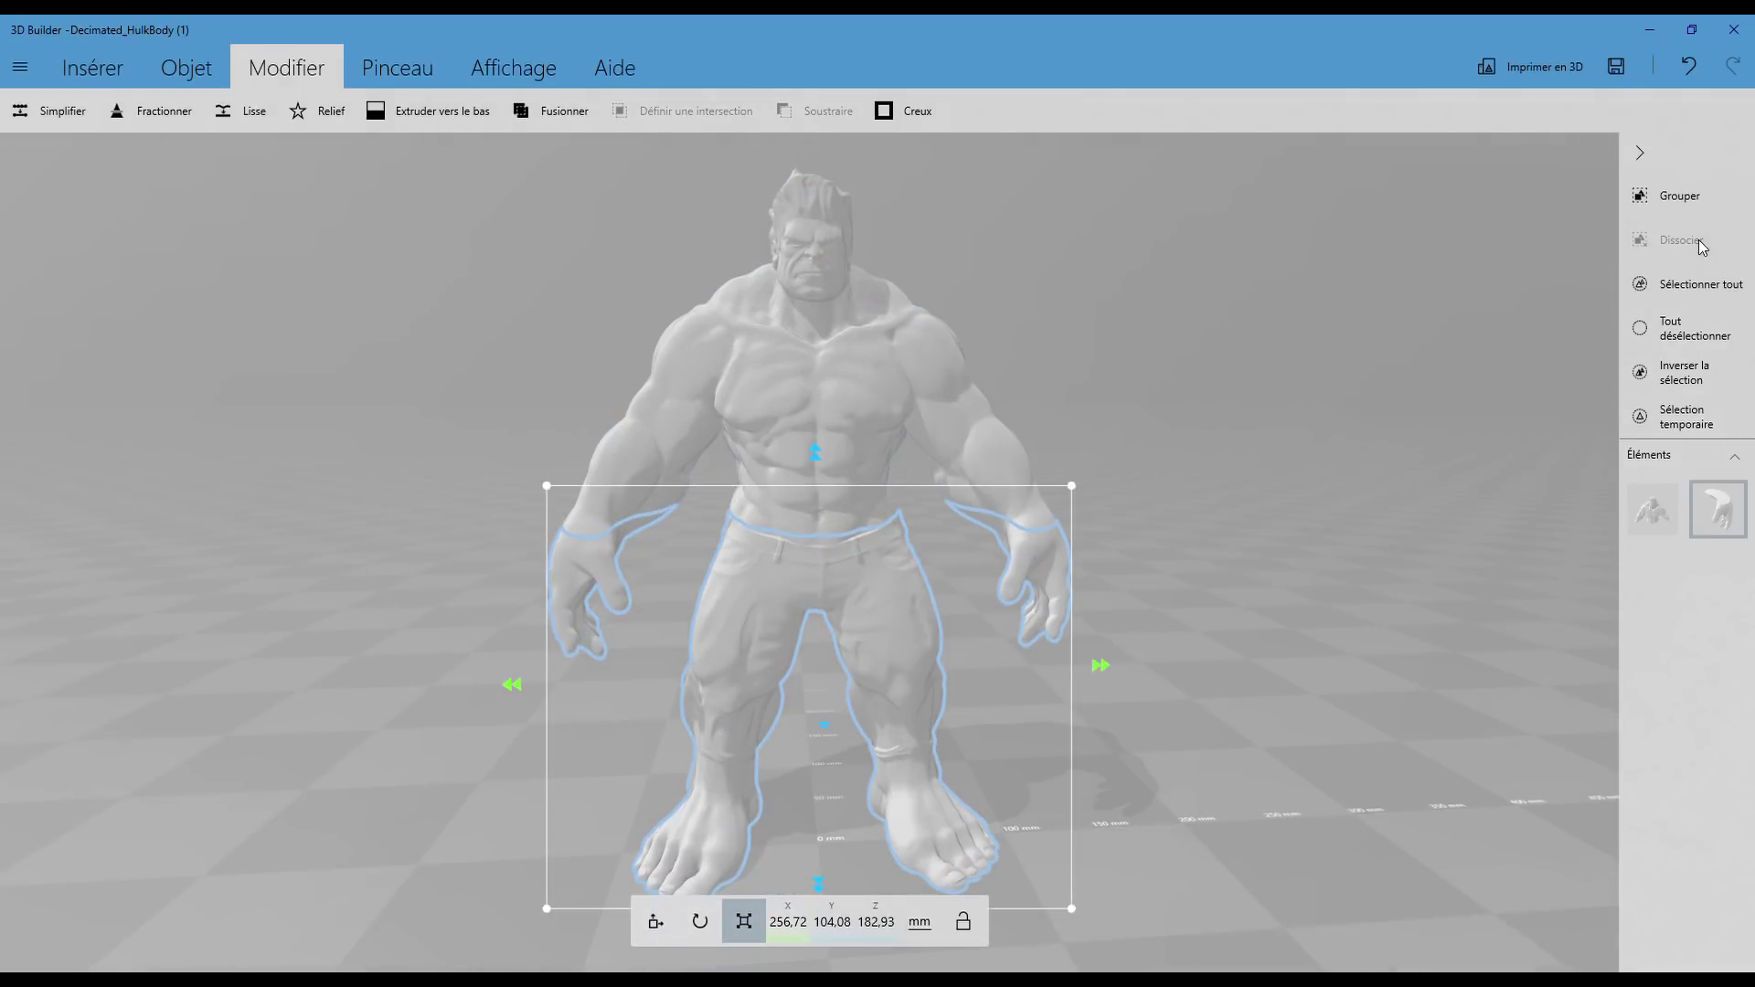
left_click(1054, 588)
mouse_move(1054, 588)
left_mouse_down()
mouse_move(1459, 337)
mouse_move(1150, 441)
left_mouse_up()
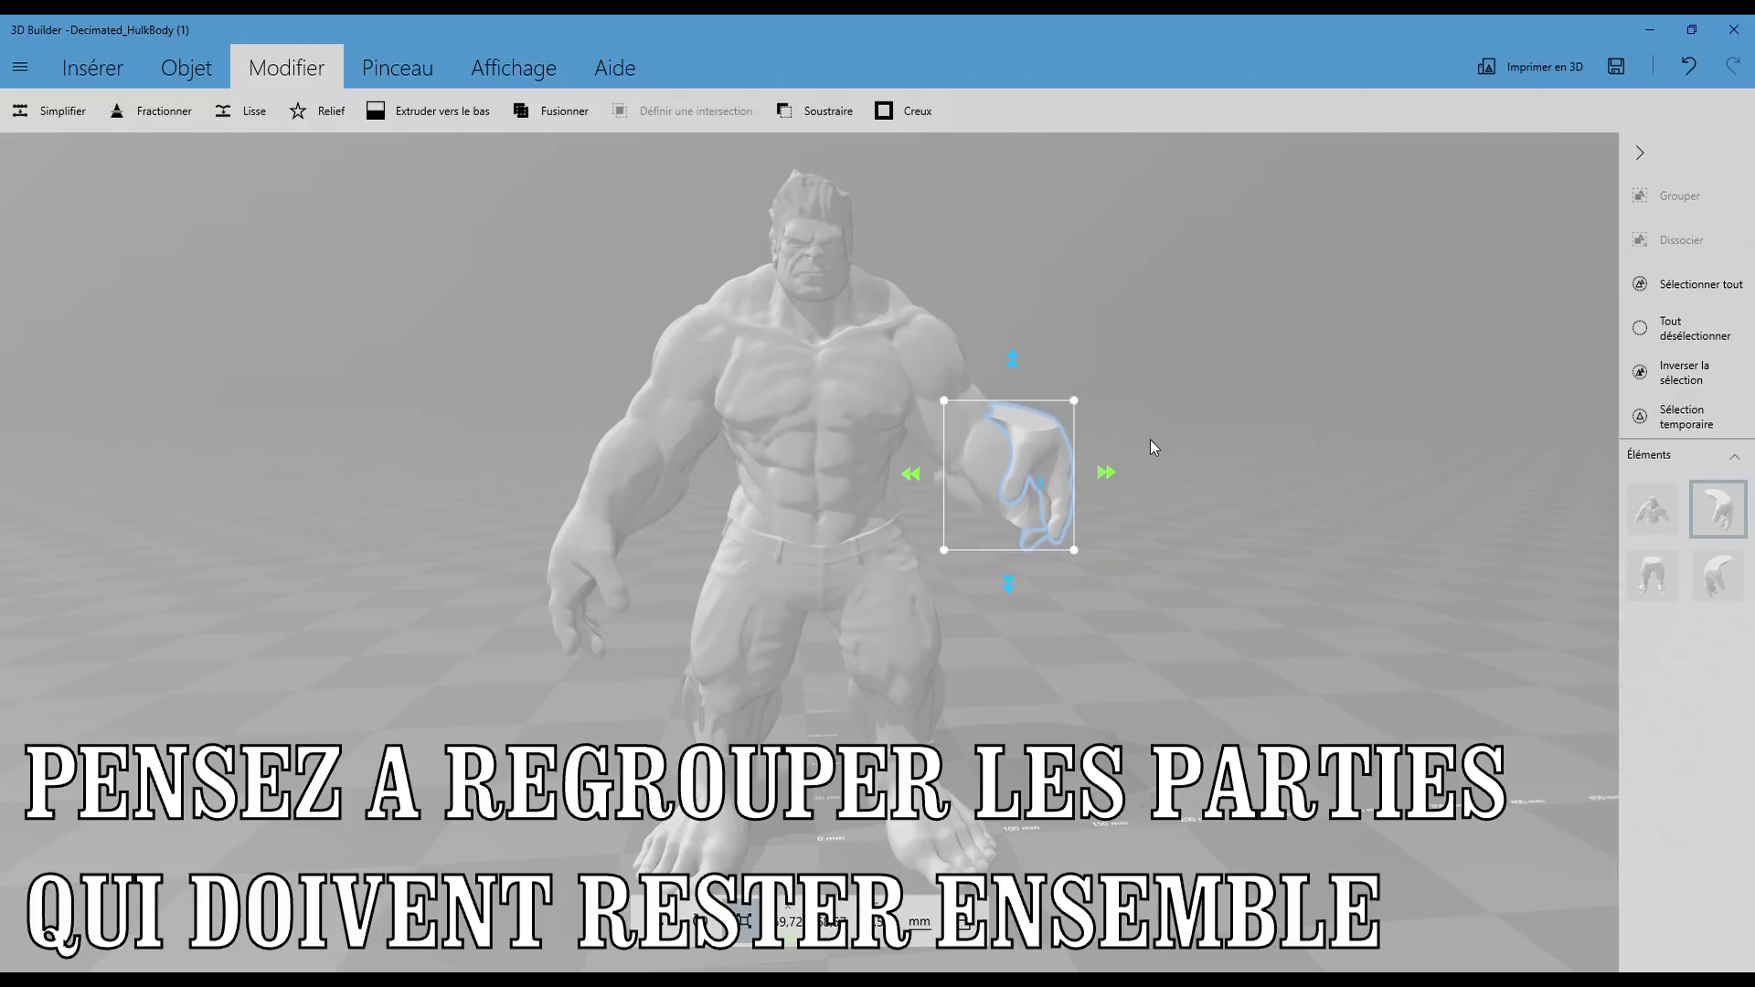
key("ctrl+z")
scroll(1183, 451, "up", 2)
scroll(1186, 447, "up", 2)
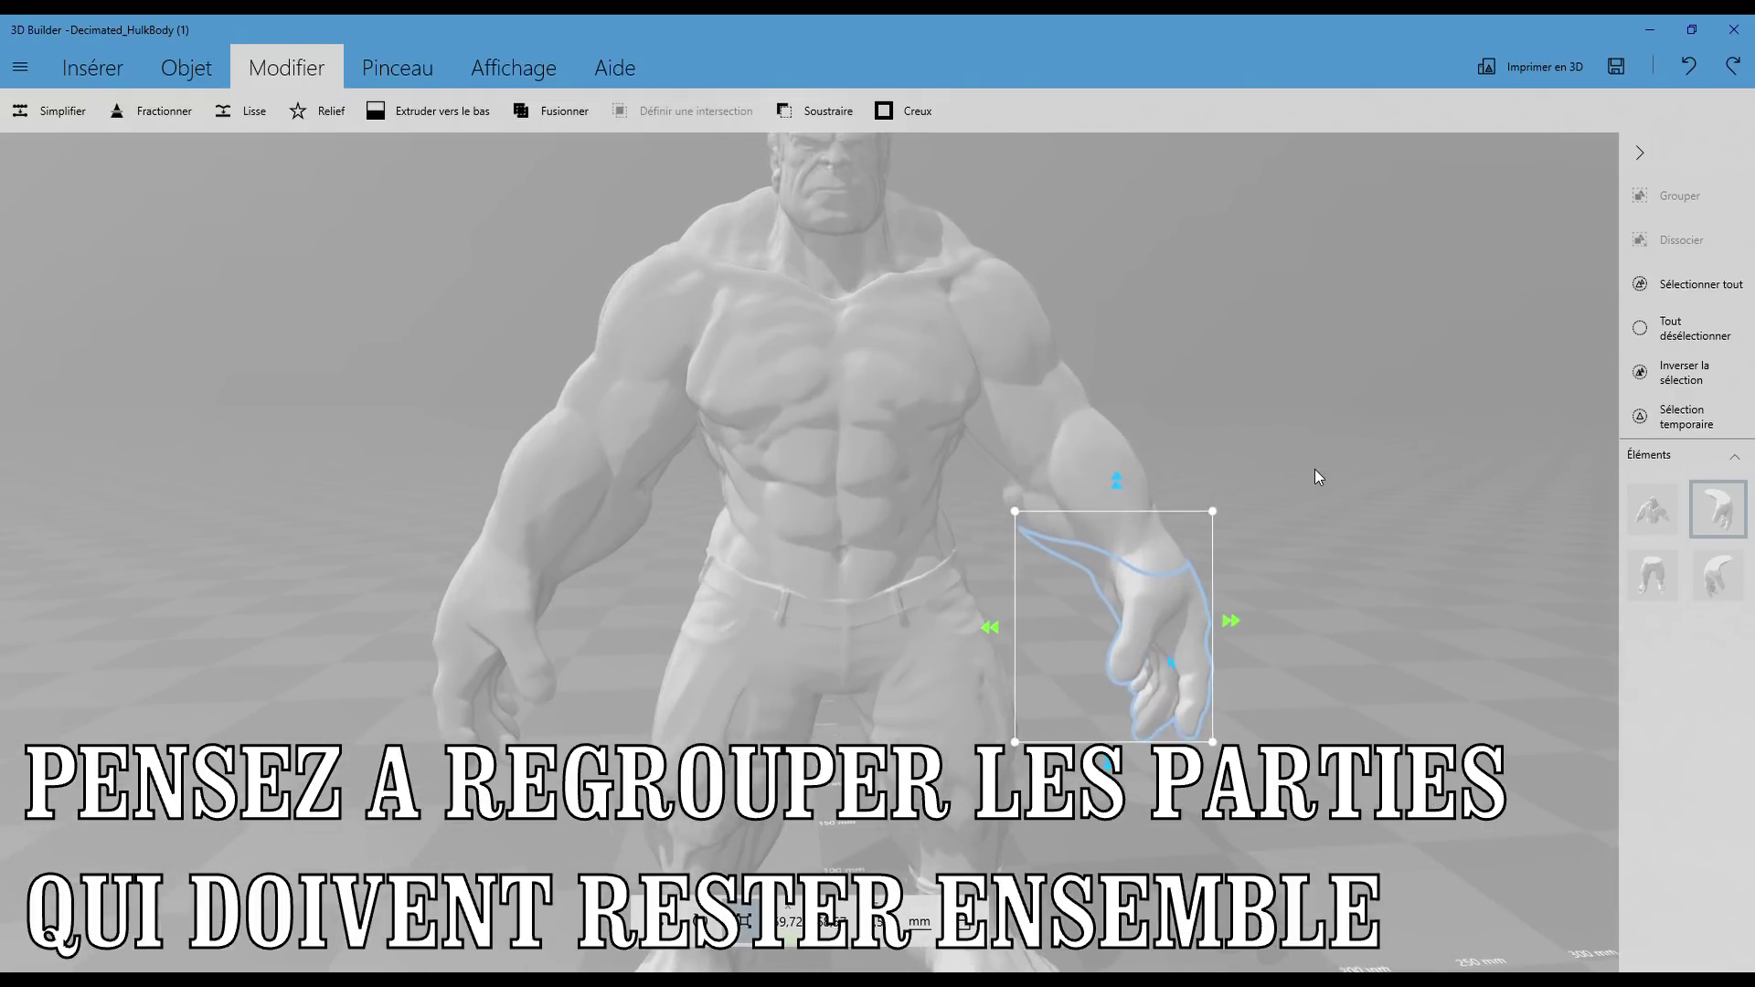
left_click(834, 454)
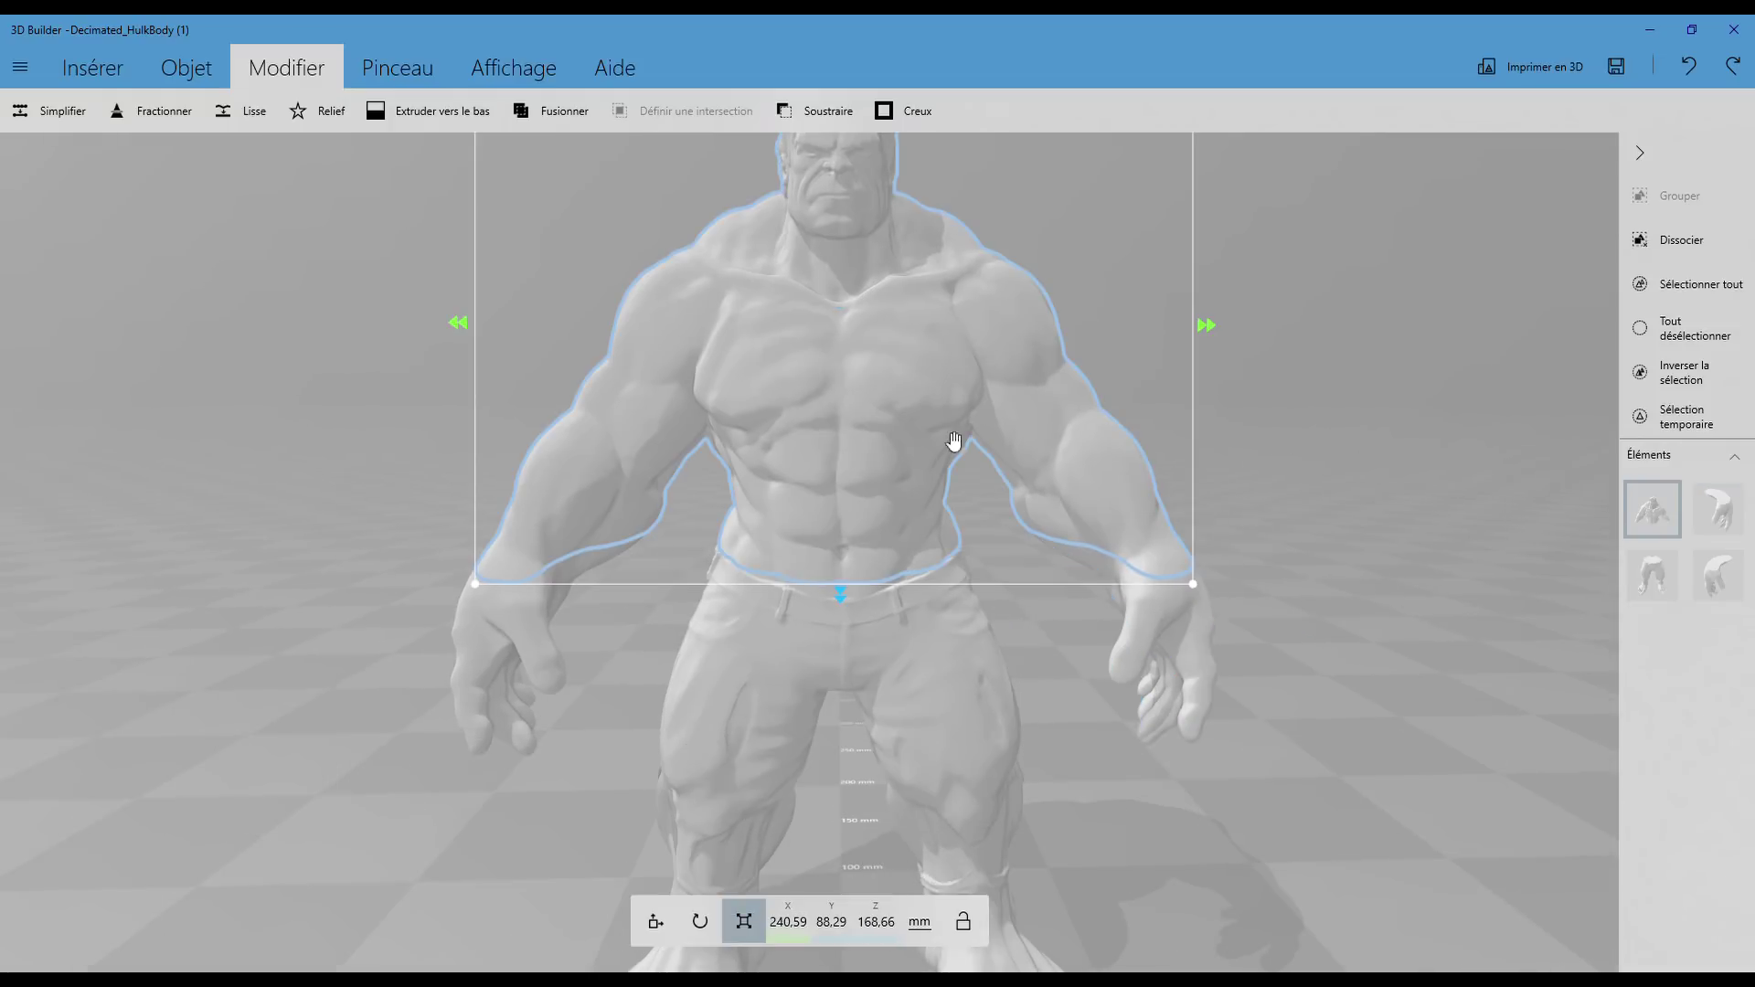
Step: Insert a 40 mm cube at the figure's feet
scroll(898, 451, "down", 5)
left_click(87, 72)
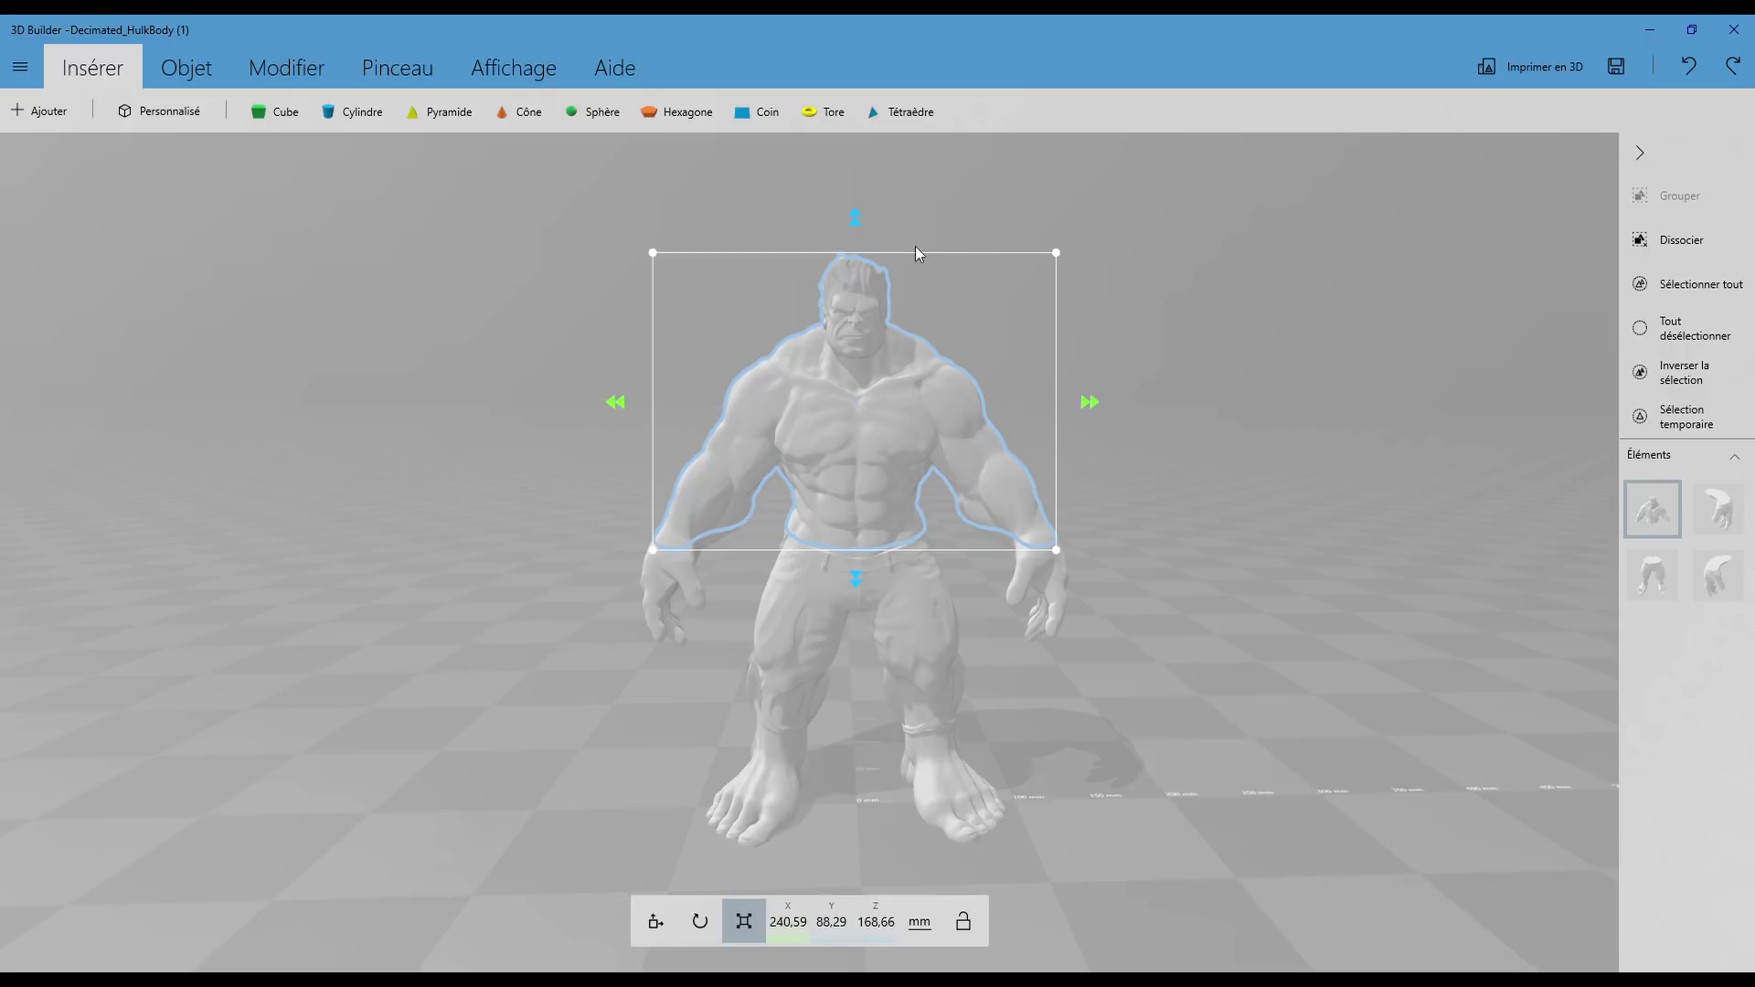
left_click(275, 114)
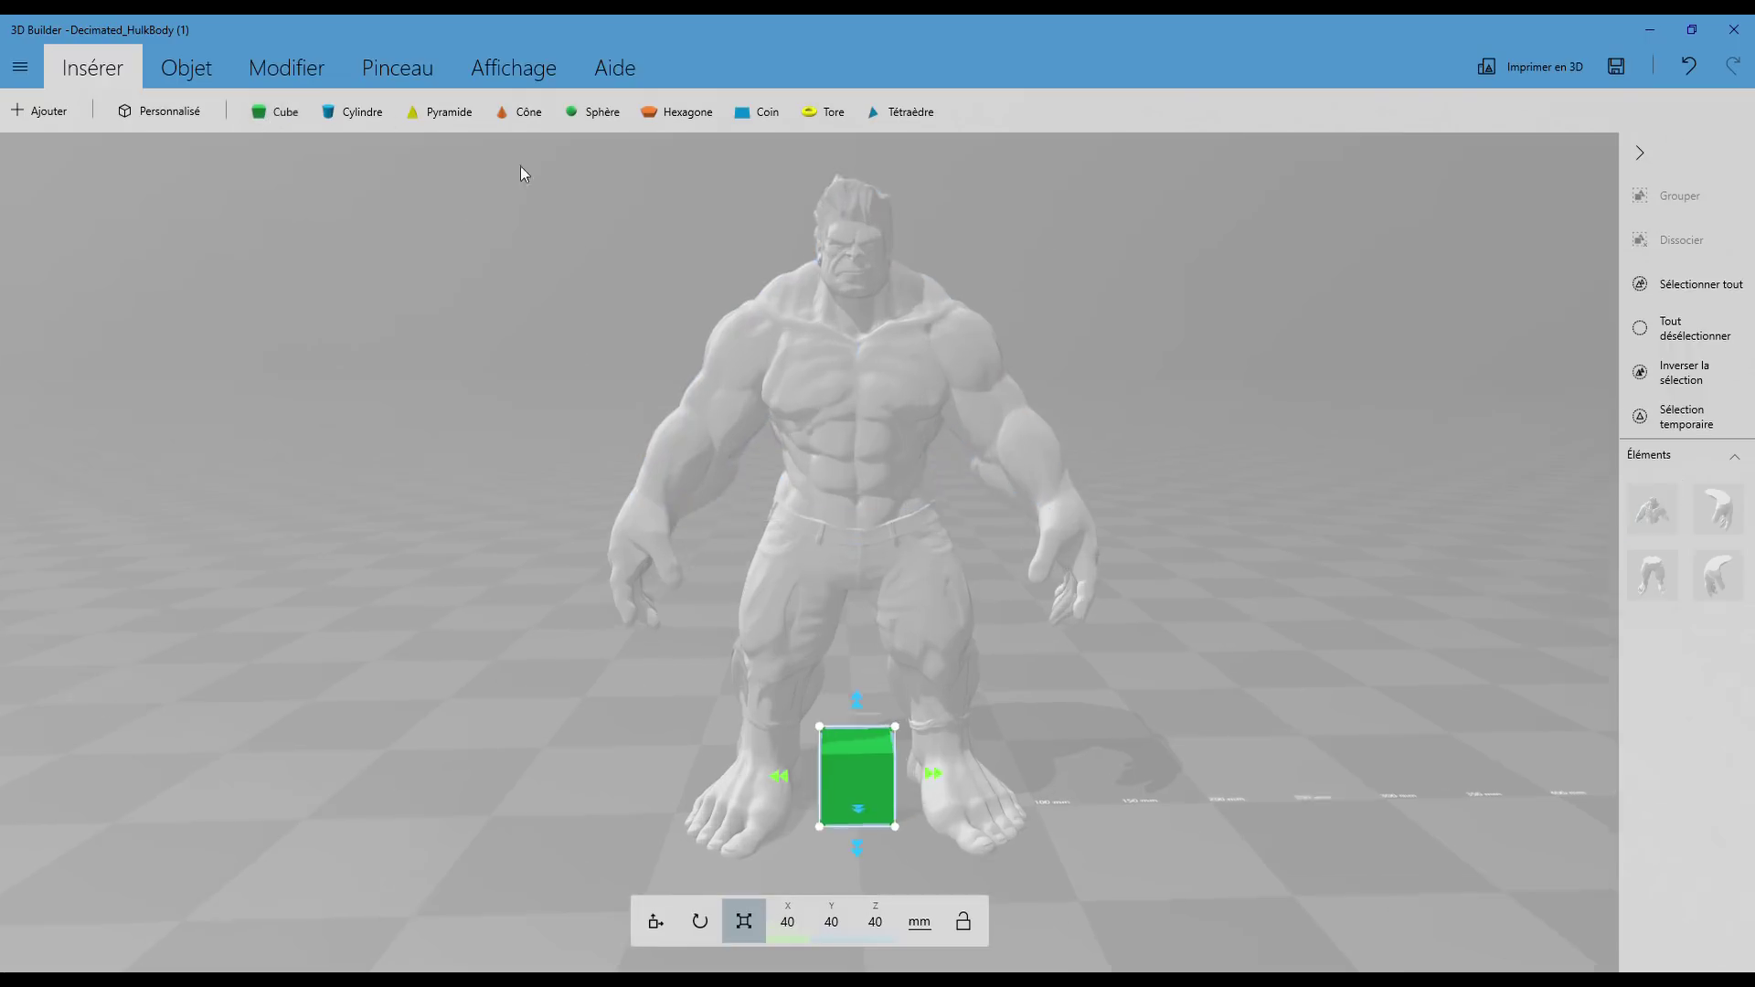
left_click_drag(386, 378, 799, 375)
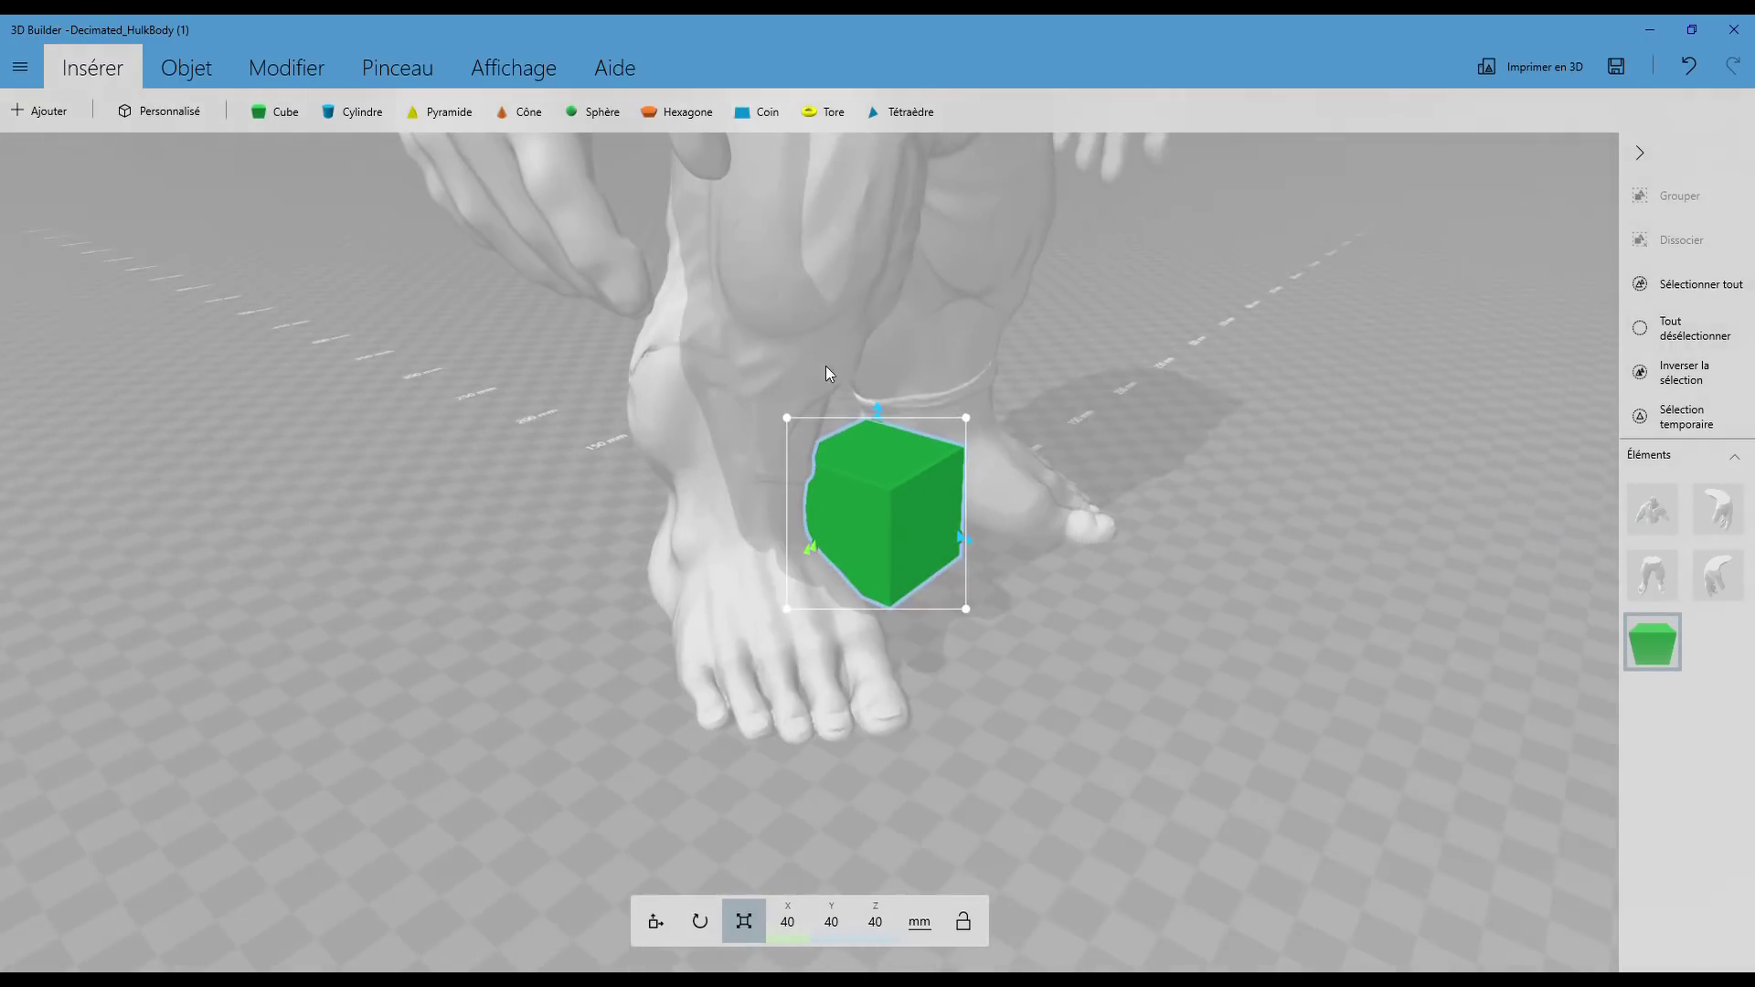
Step: Turn on X-ray display to see the cube through the body
left_click(518, 68)
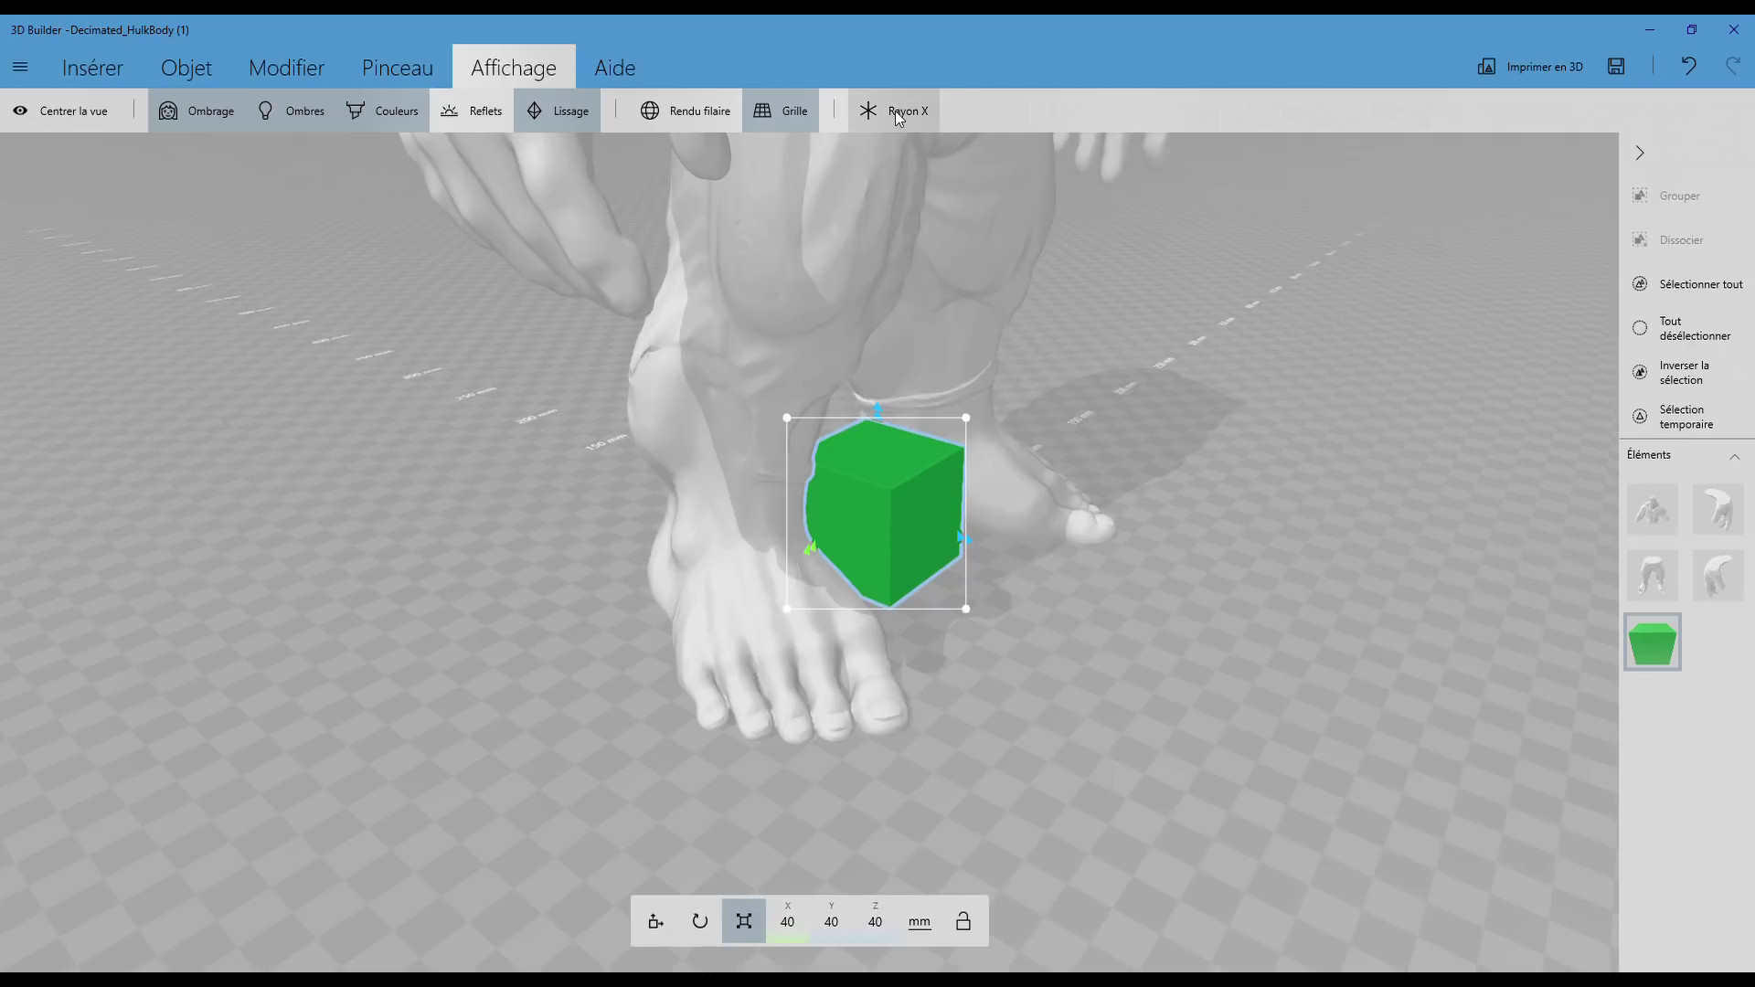
left_click(898, 113)
left_click_drag(1087, 320, 1108, 585)
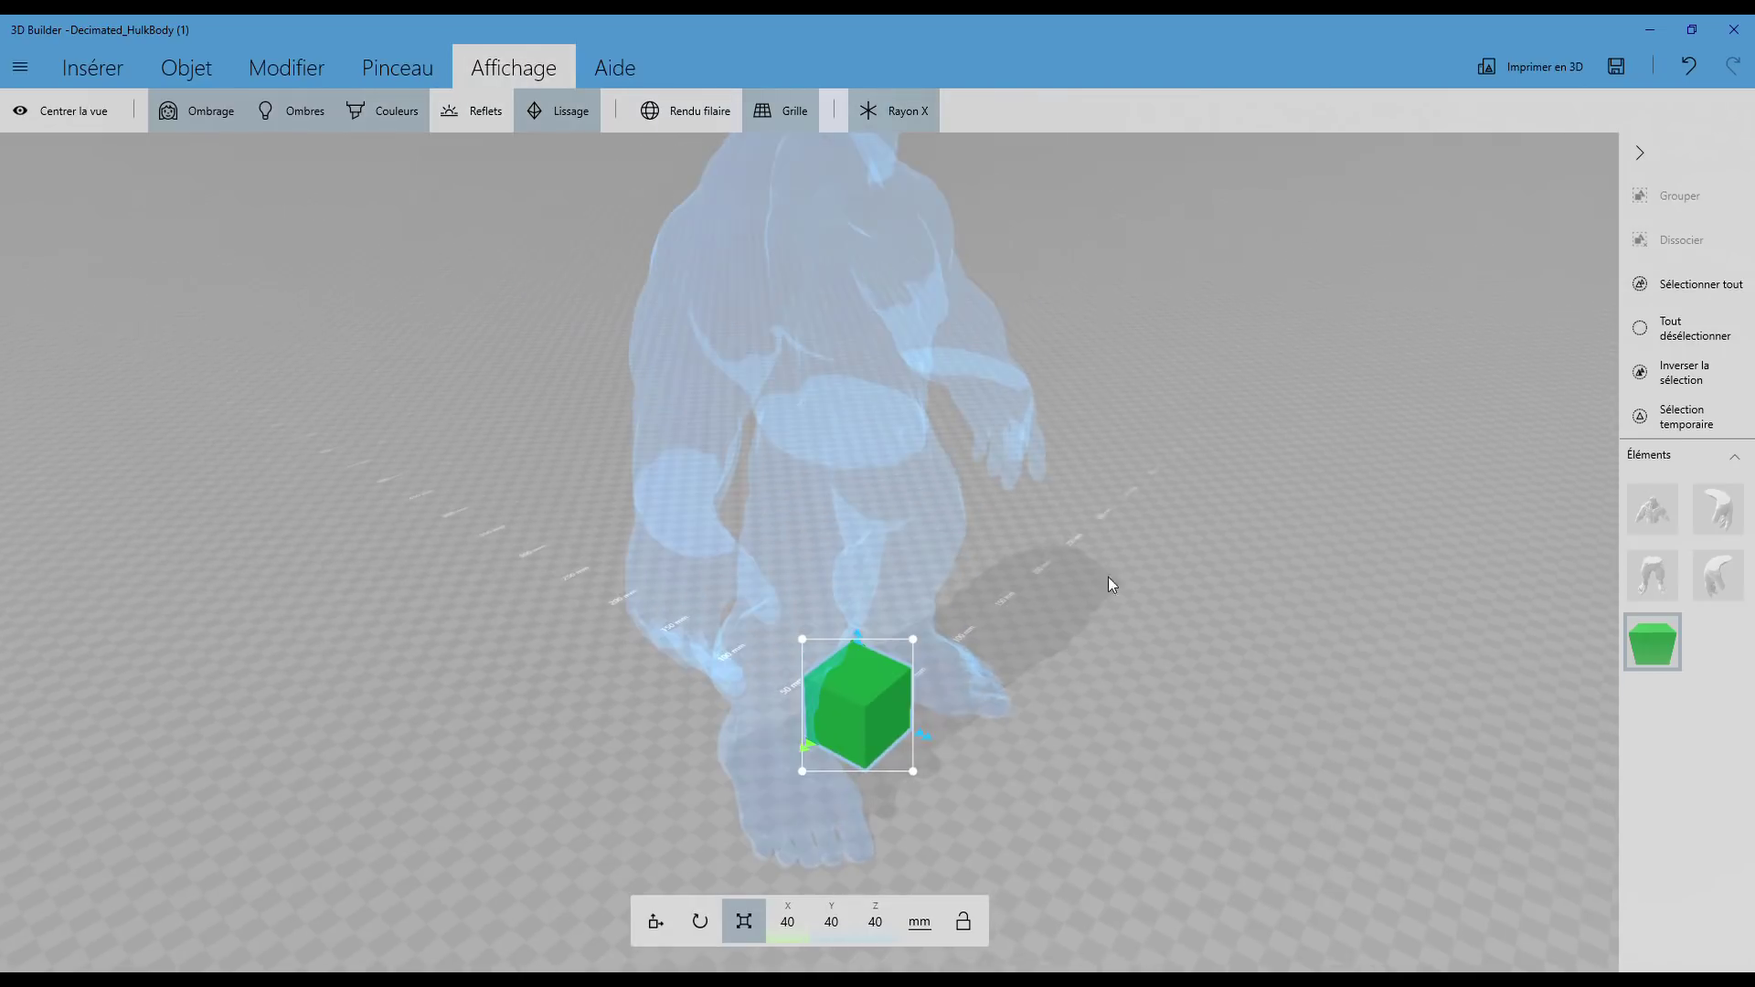
Step: Raise the cube up to the Hulk's waist
left_click(664, 921)
left_click_drag(996, 731, 1269, 622)
mouse_move(921, 628)
left_mouse_down()
mouse_move(947, 281)
mouse_move(1011, 376)
mouse_move(890, 439)
mouse_move(1089, 513)
mouse_move(1028, 645)
mouse_move(1181, 637)
mouse_move(1311, 476)
mouse_move(930, 254)
left_mouse_up()
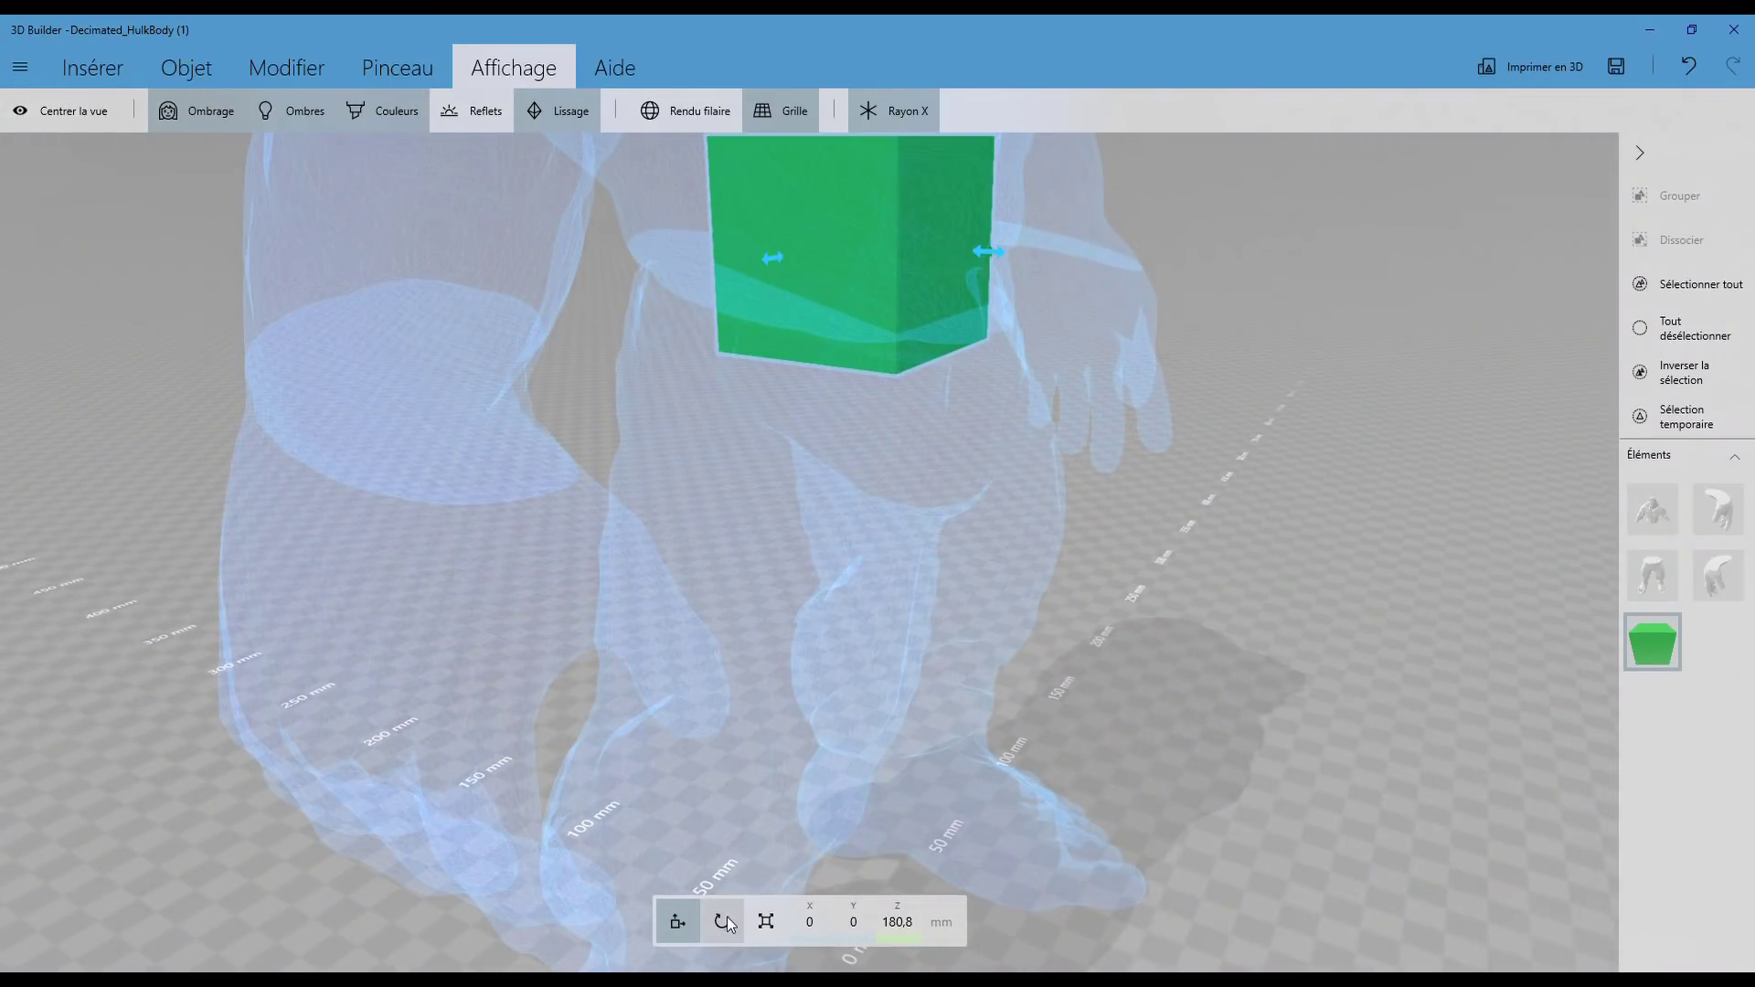
Step: Shrink the cube to 22.76 mm per side
left_click(766, 920)
left_click_drag(1039, 569, 1051, 695)
left_click_drag(944, 413, 894, 481)
left_click_drag(1024, 495, 918, 501)
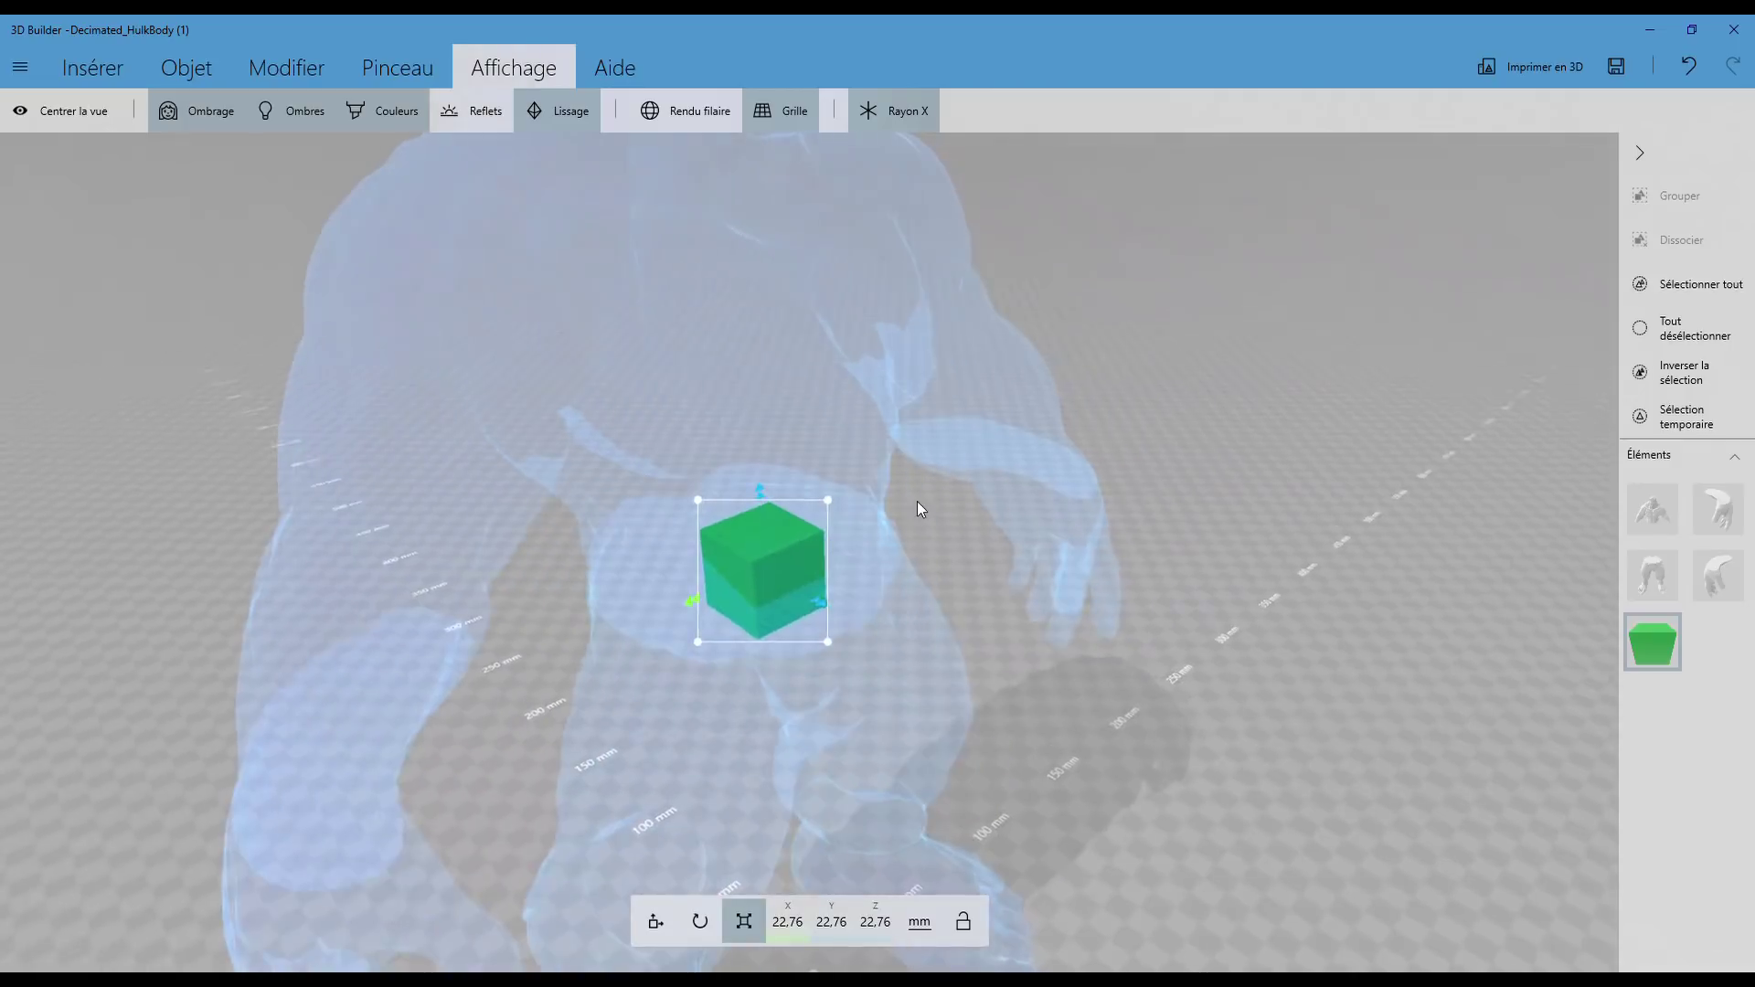
Step: Roll the cube 14° to match the waist cut and check it from above and the side
left_click(700, 921)
left_click_drag(1199, 634, 864, 487)
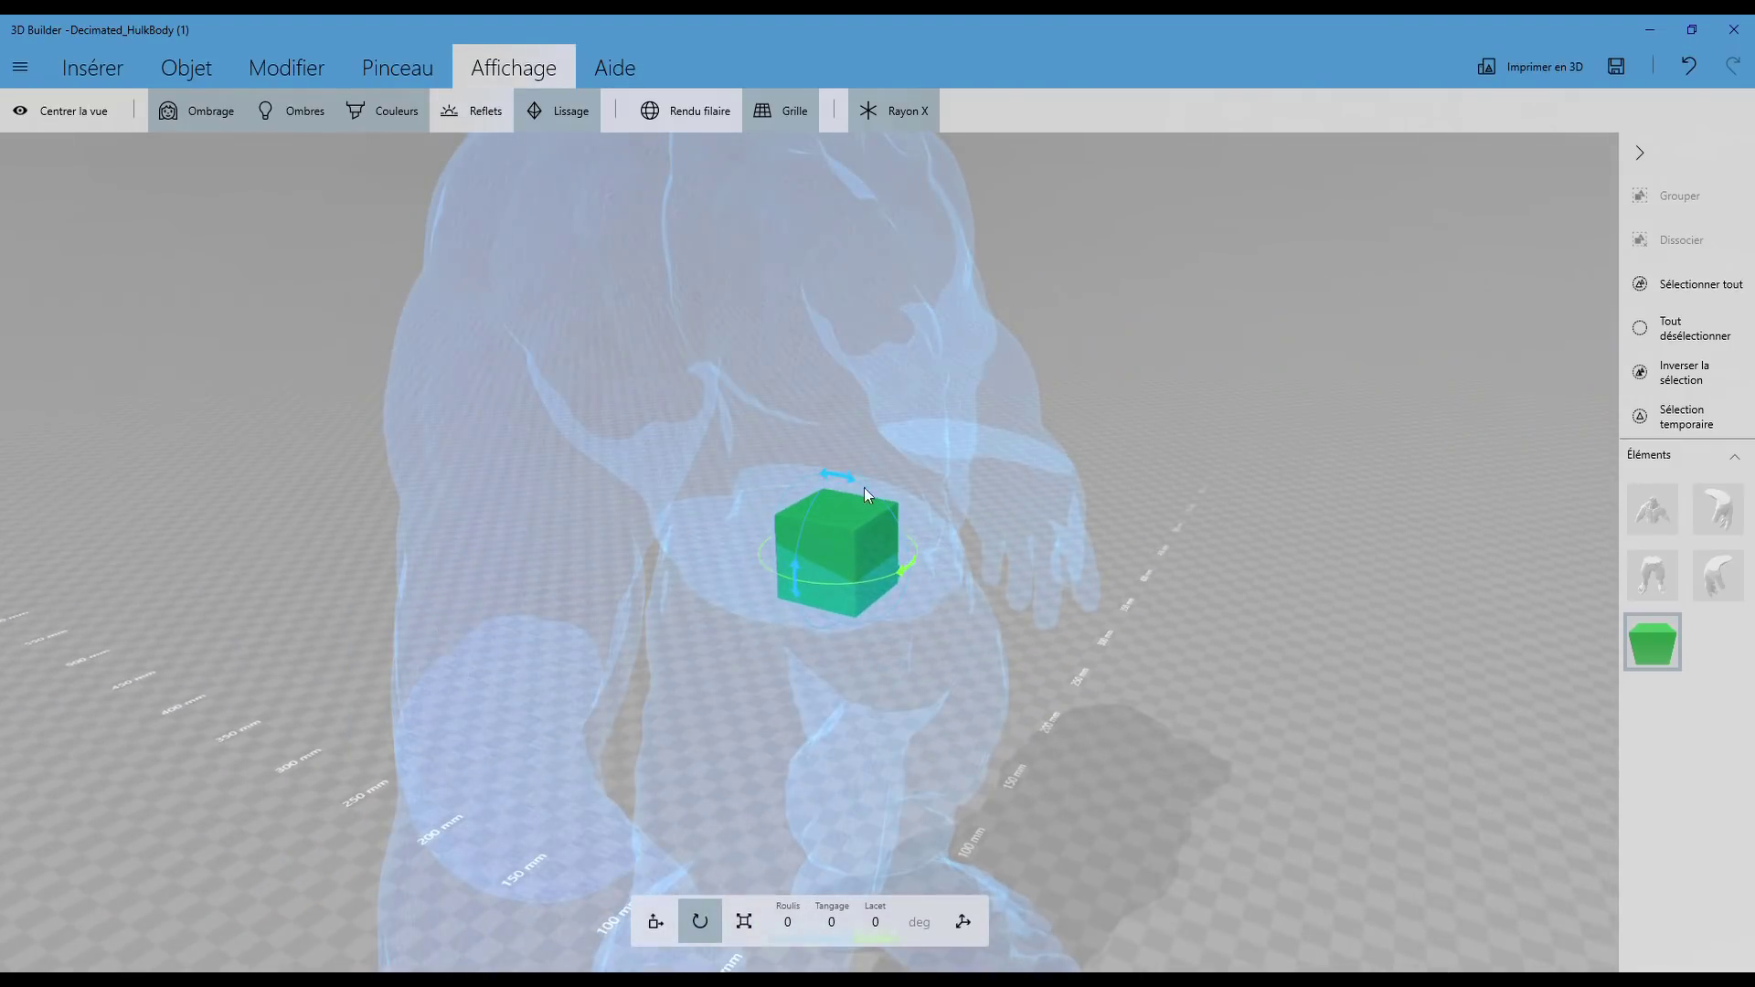
left_click_drag(1056, 447, 1045, 442)
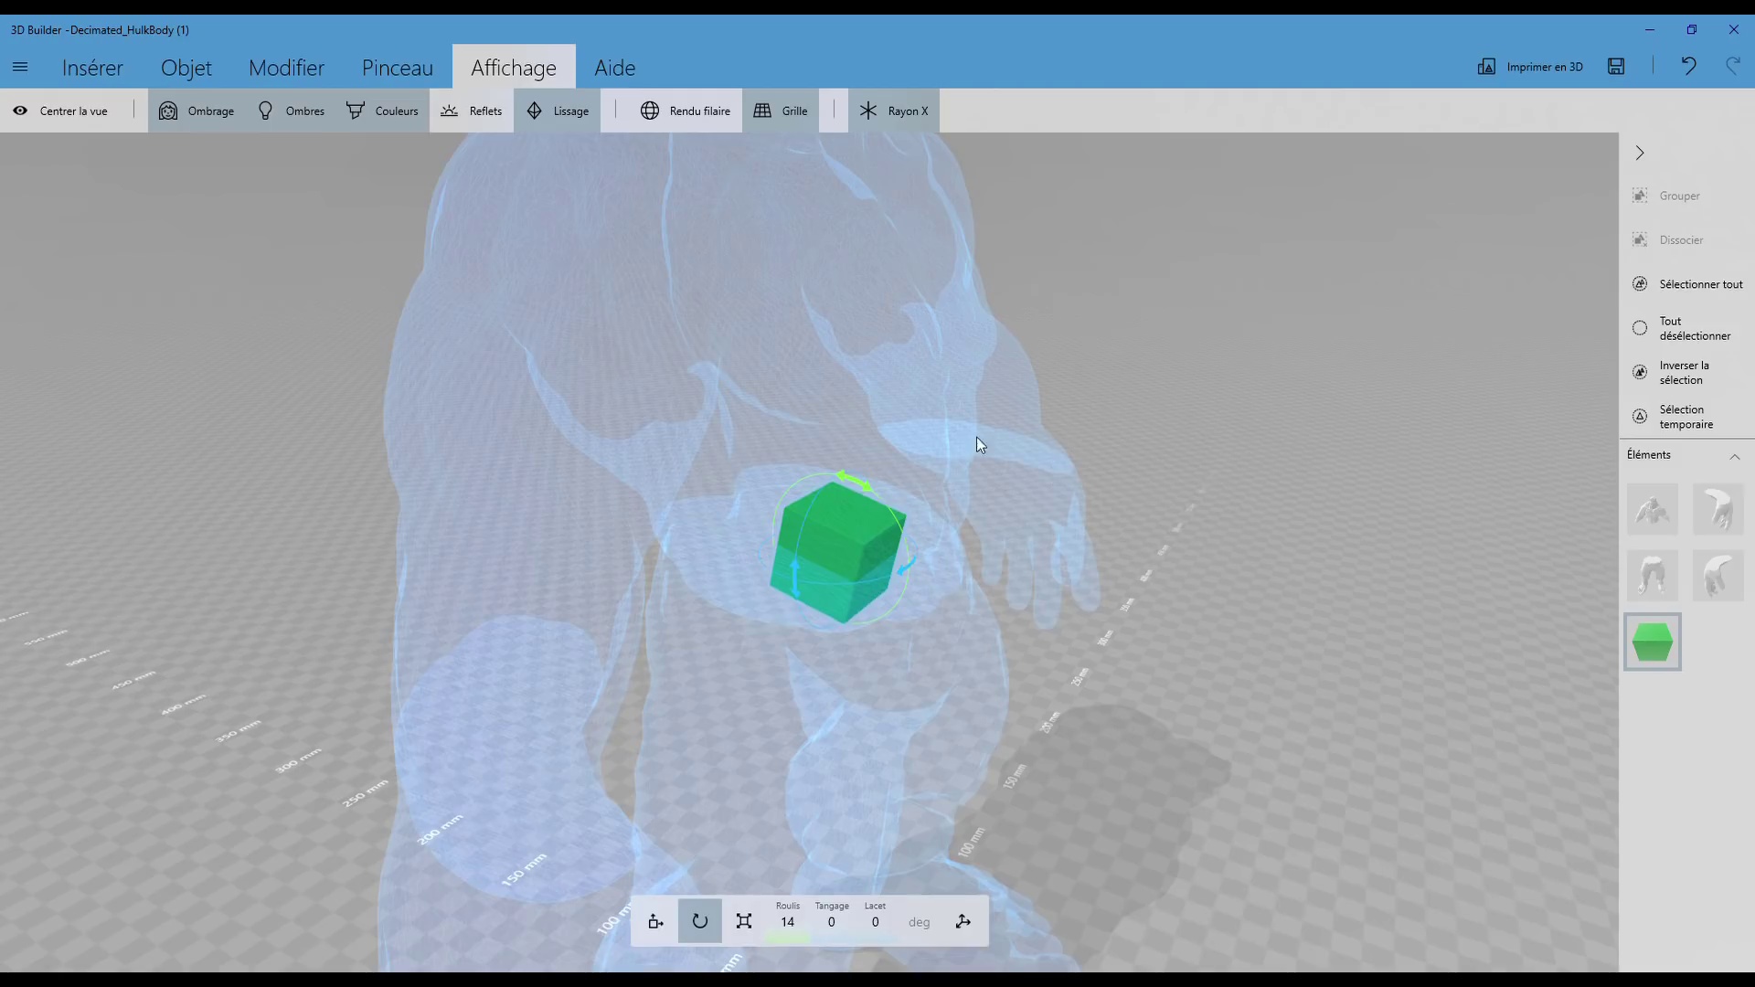
left_click(677, 922)
mouse_move(1252, 677)
left_mouse_down()
mouse_move(1090, 776)
mouse_move(967, 779)
left_mouse_up()
left_click_drag(846, 713, 1165, 472)
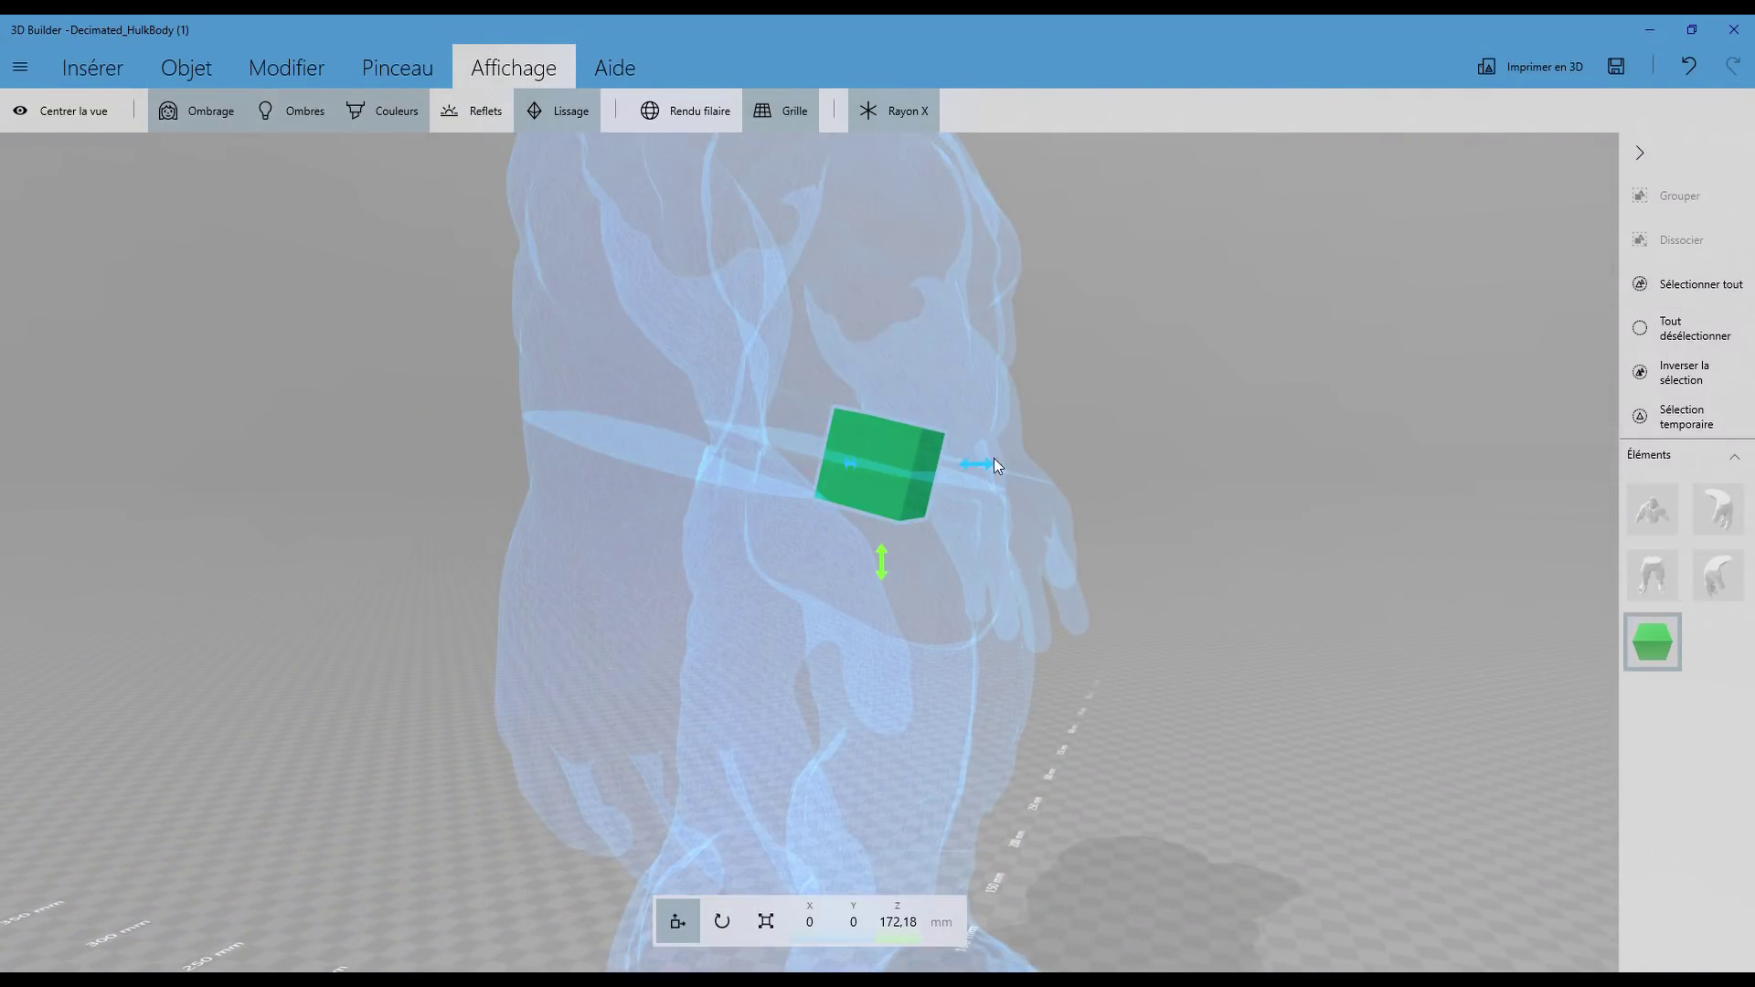
Step: Move the cube to Y 4.71 mm and Z 174.85 mm across the waist cut
left_click_drag(913, 445, 898, 507)
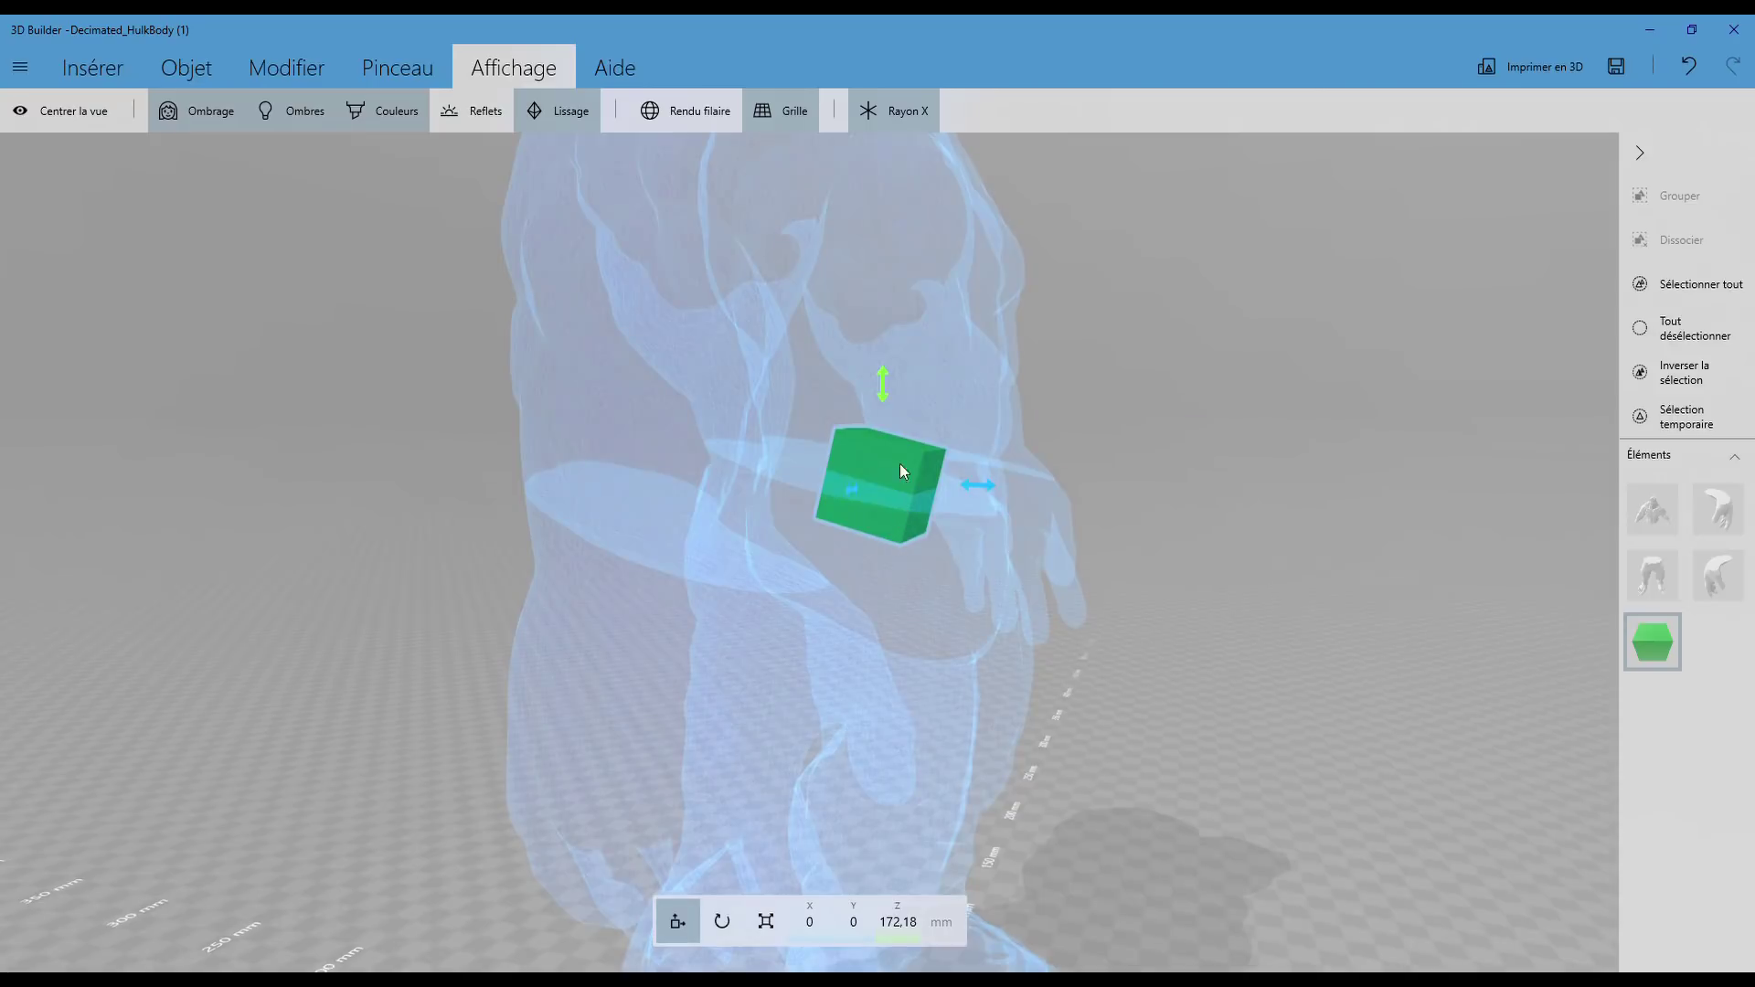
left_click_drag(889, 395, 885, 361)
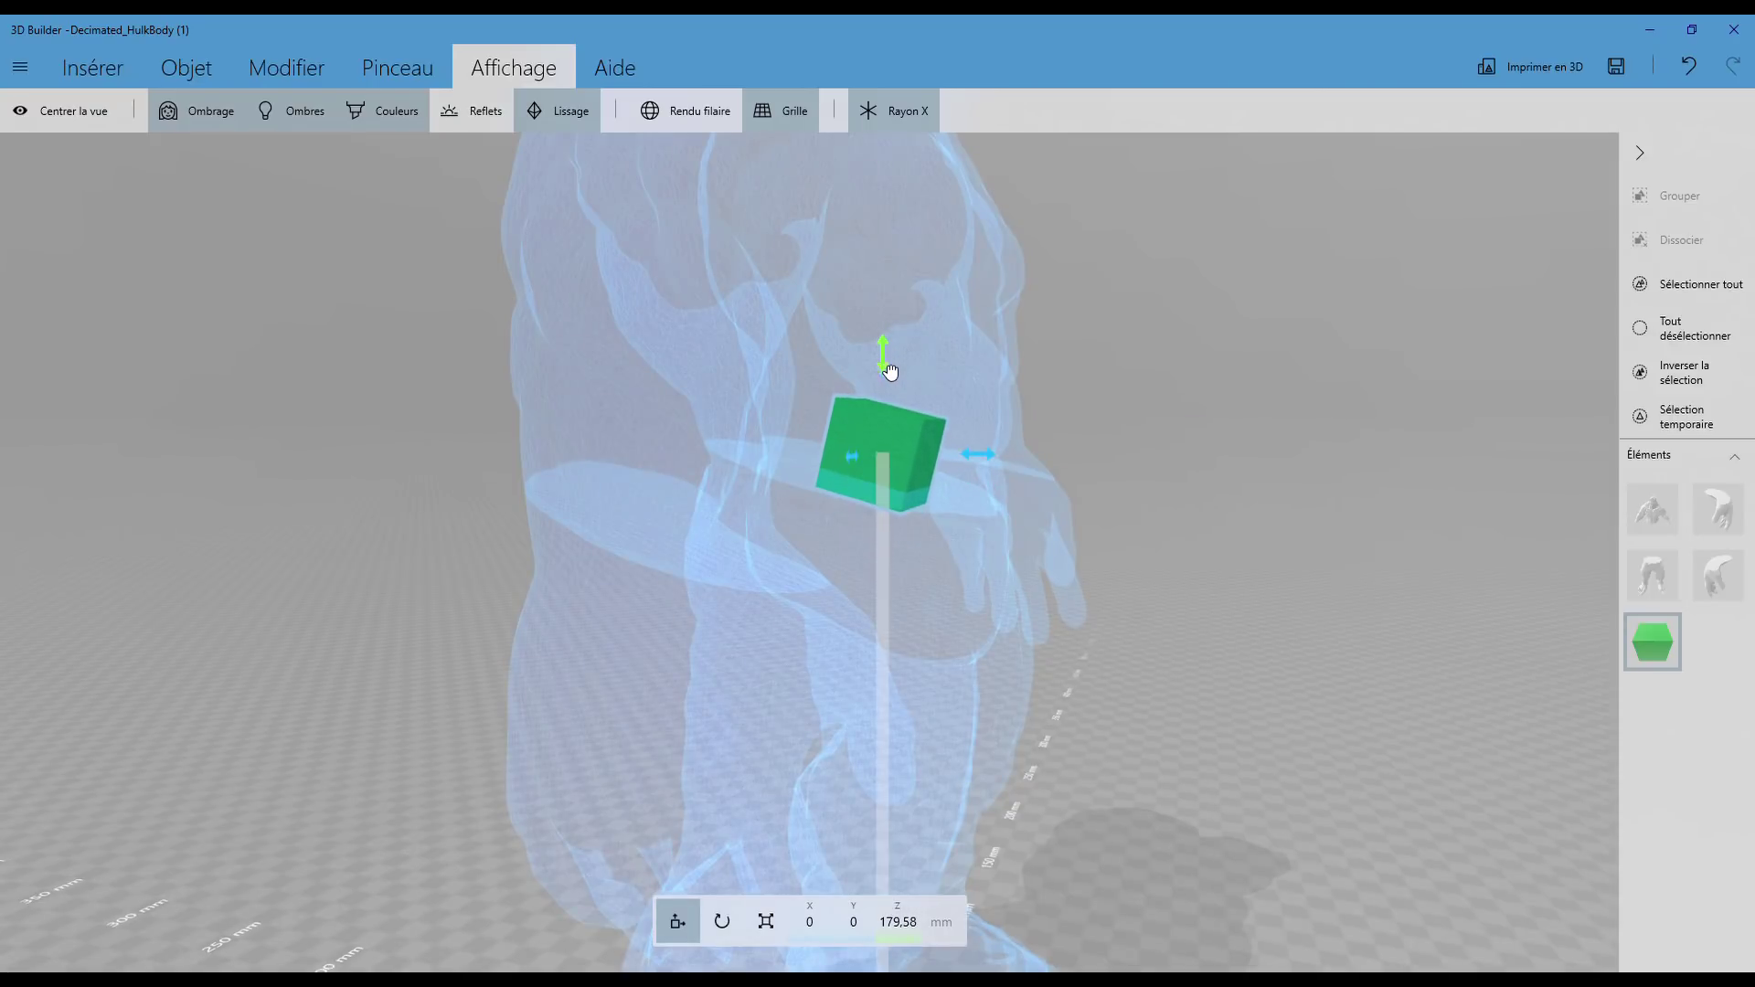
left_click_drag(979, 476, 951, 479)
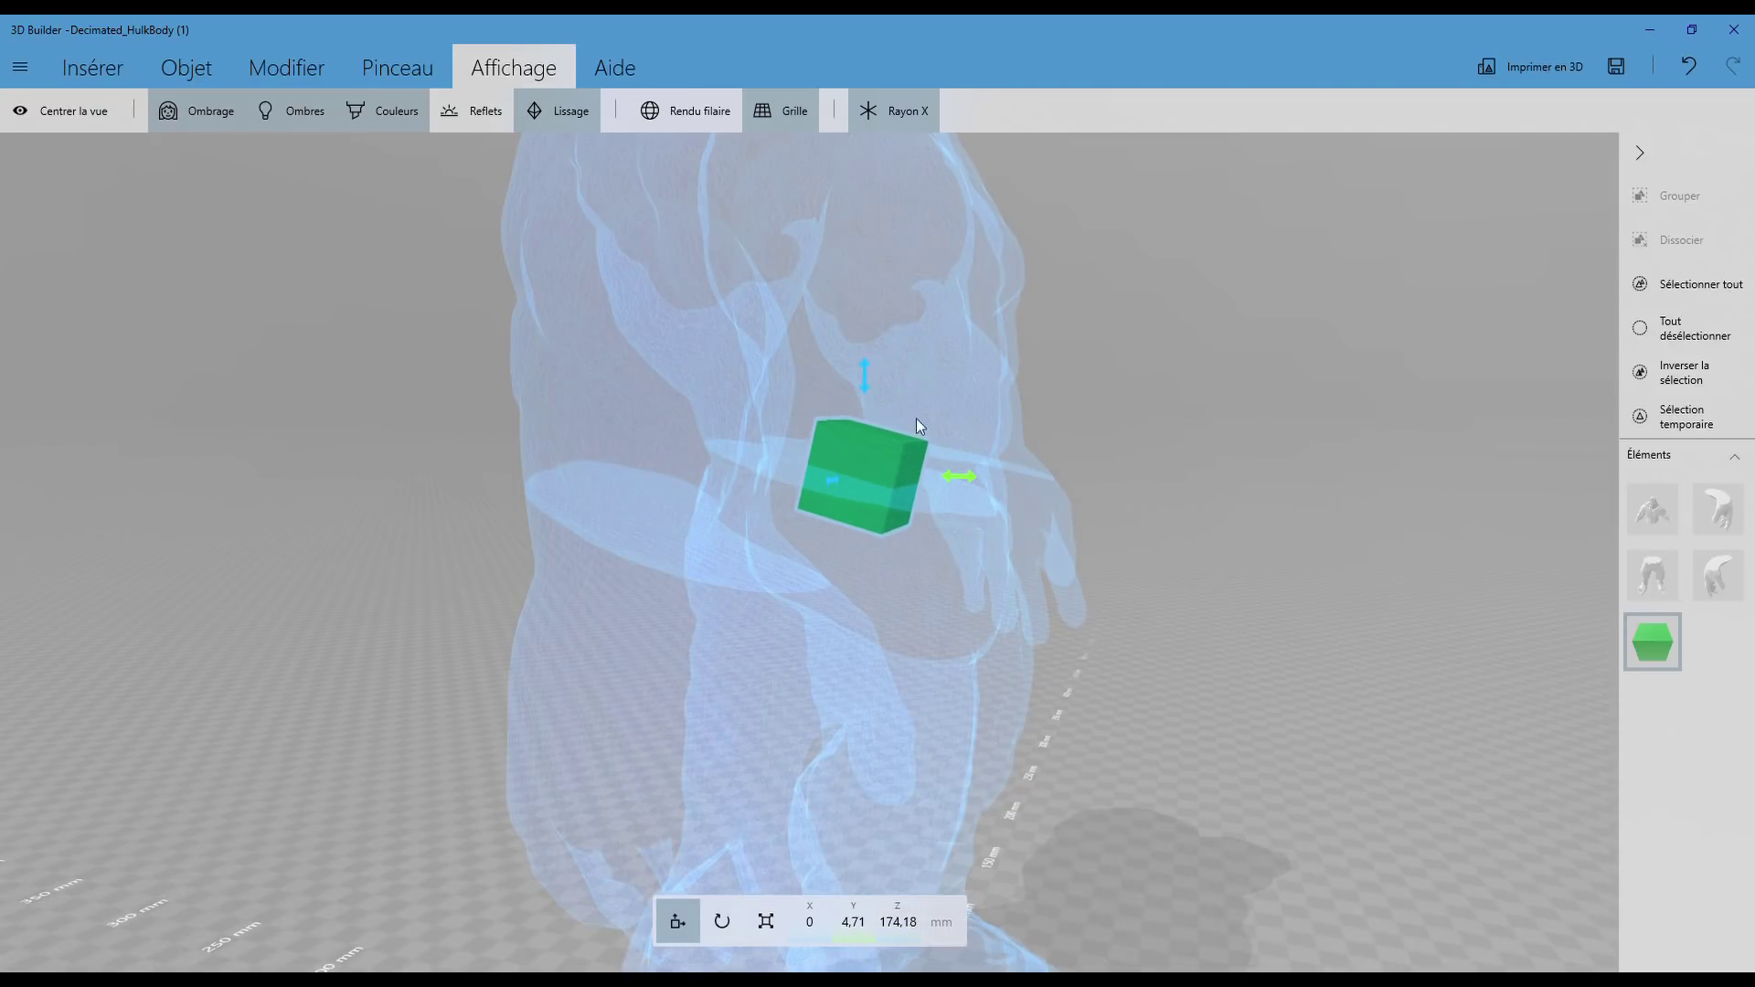
left_click_drag(871, 399, 871, 418)
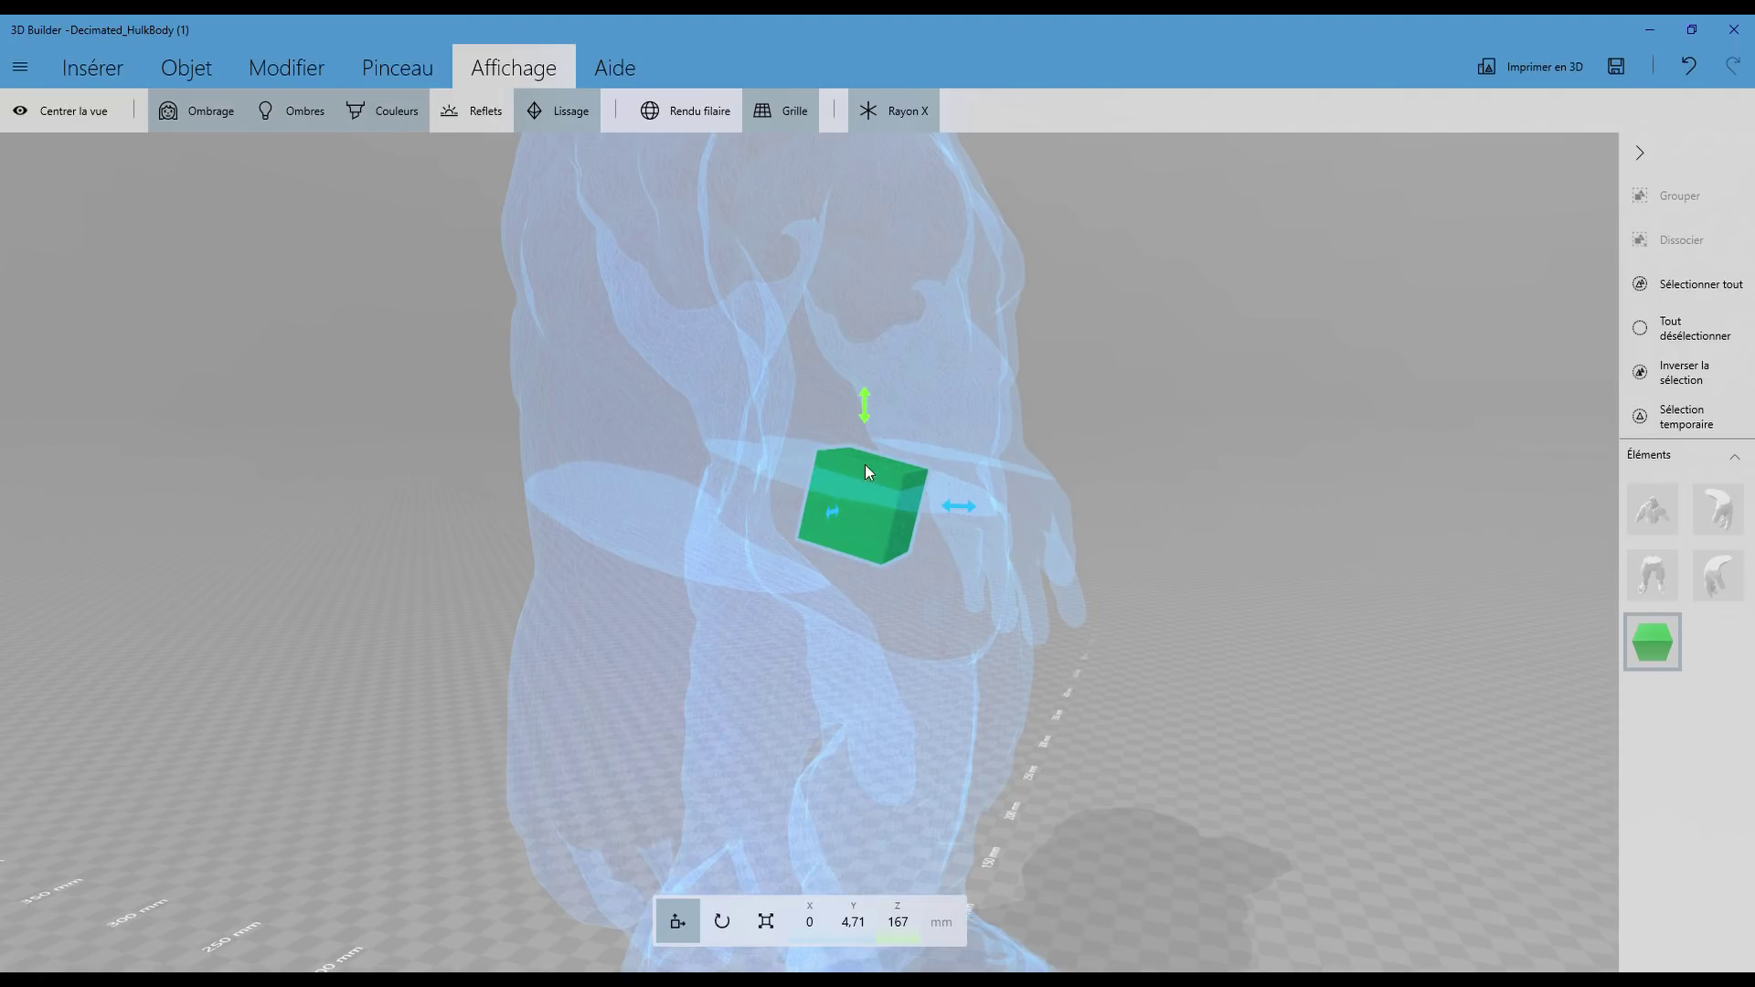
left_click_drag(865, 404, 870, 375)
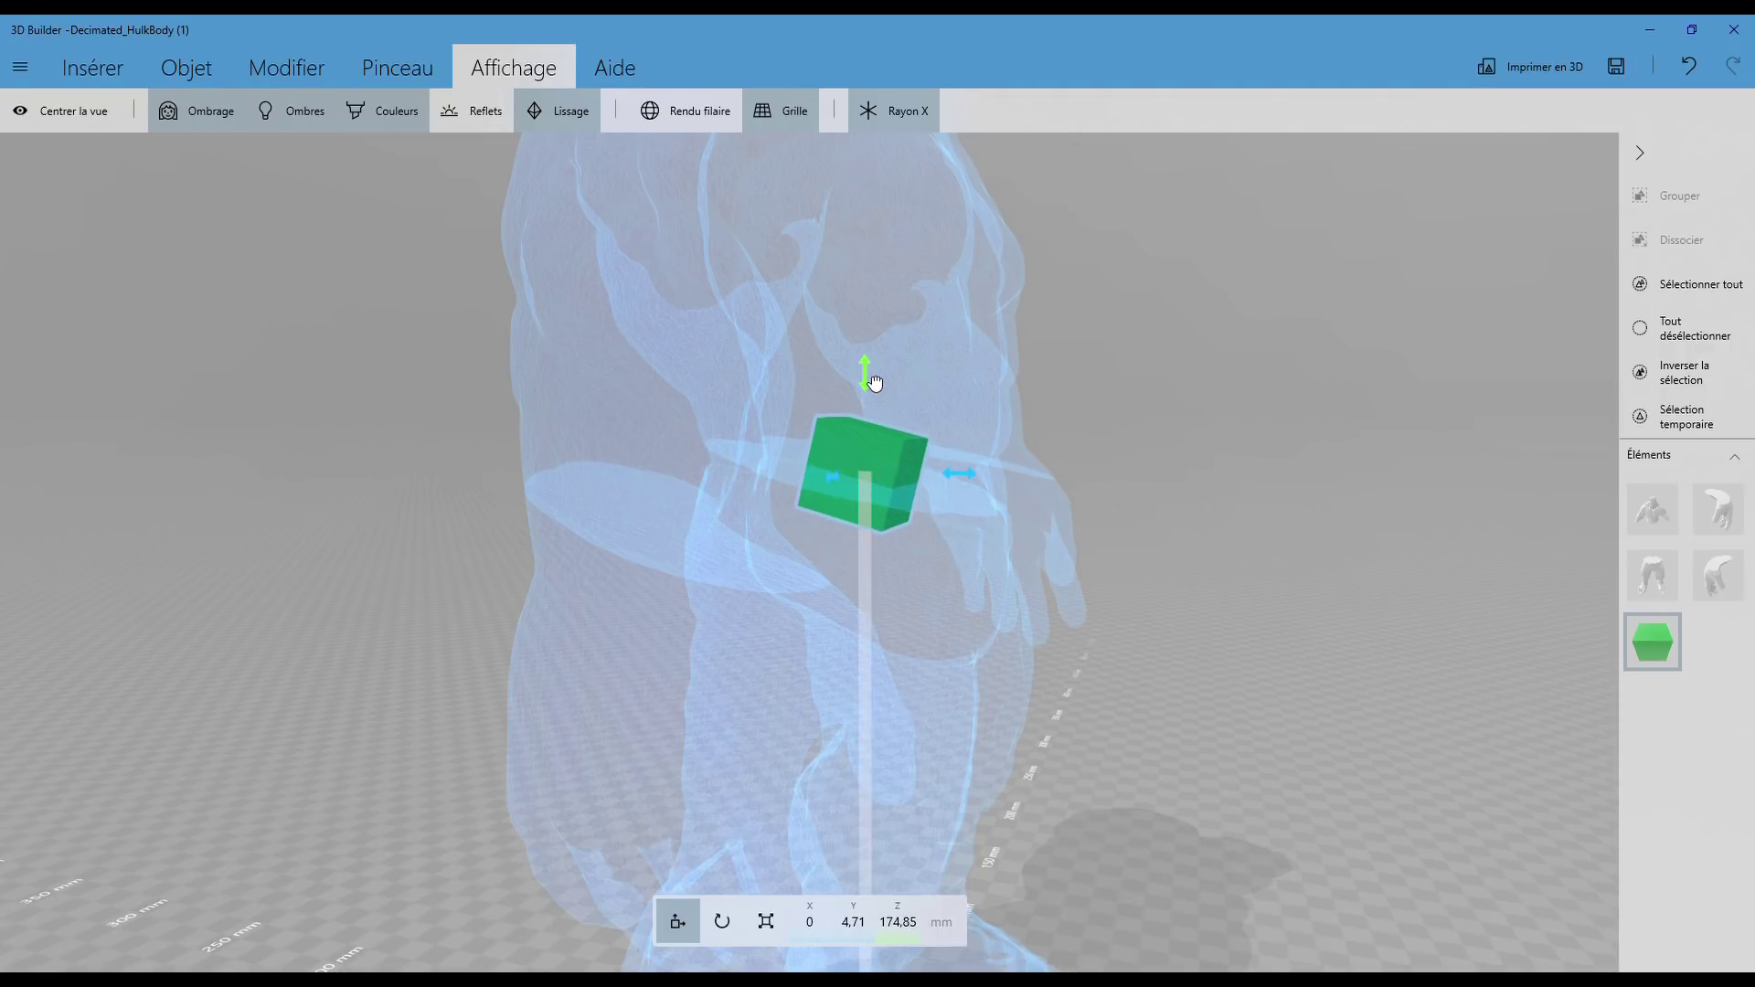
mouse_move(1105, 430)
left_mouse_down()
mouse_move(1101, 409)
mouse_move(835, 431)
mouse_move(815, 541)
mouse_move(893, 474)
mouse_move(941, 592)
mouse_move(1044, 556)
mouse_move(969, 580)
mouse_move(948, 658)
mouse_move(969, 612)
mouse_move(848, 618)
left_mouse_up()
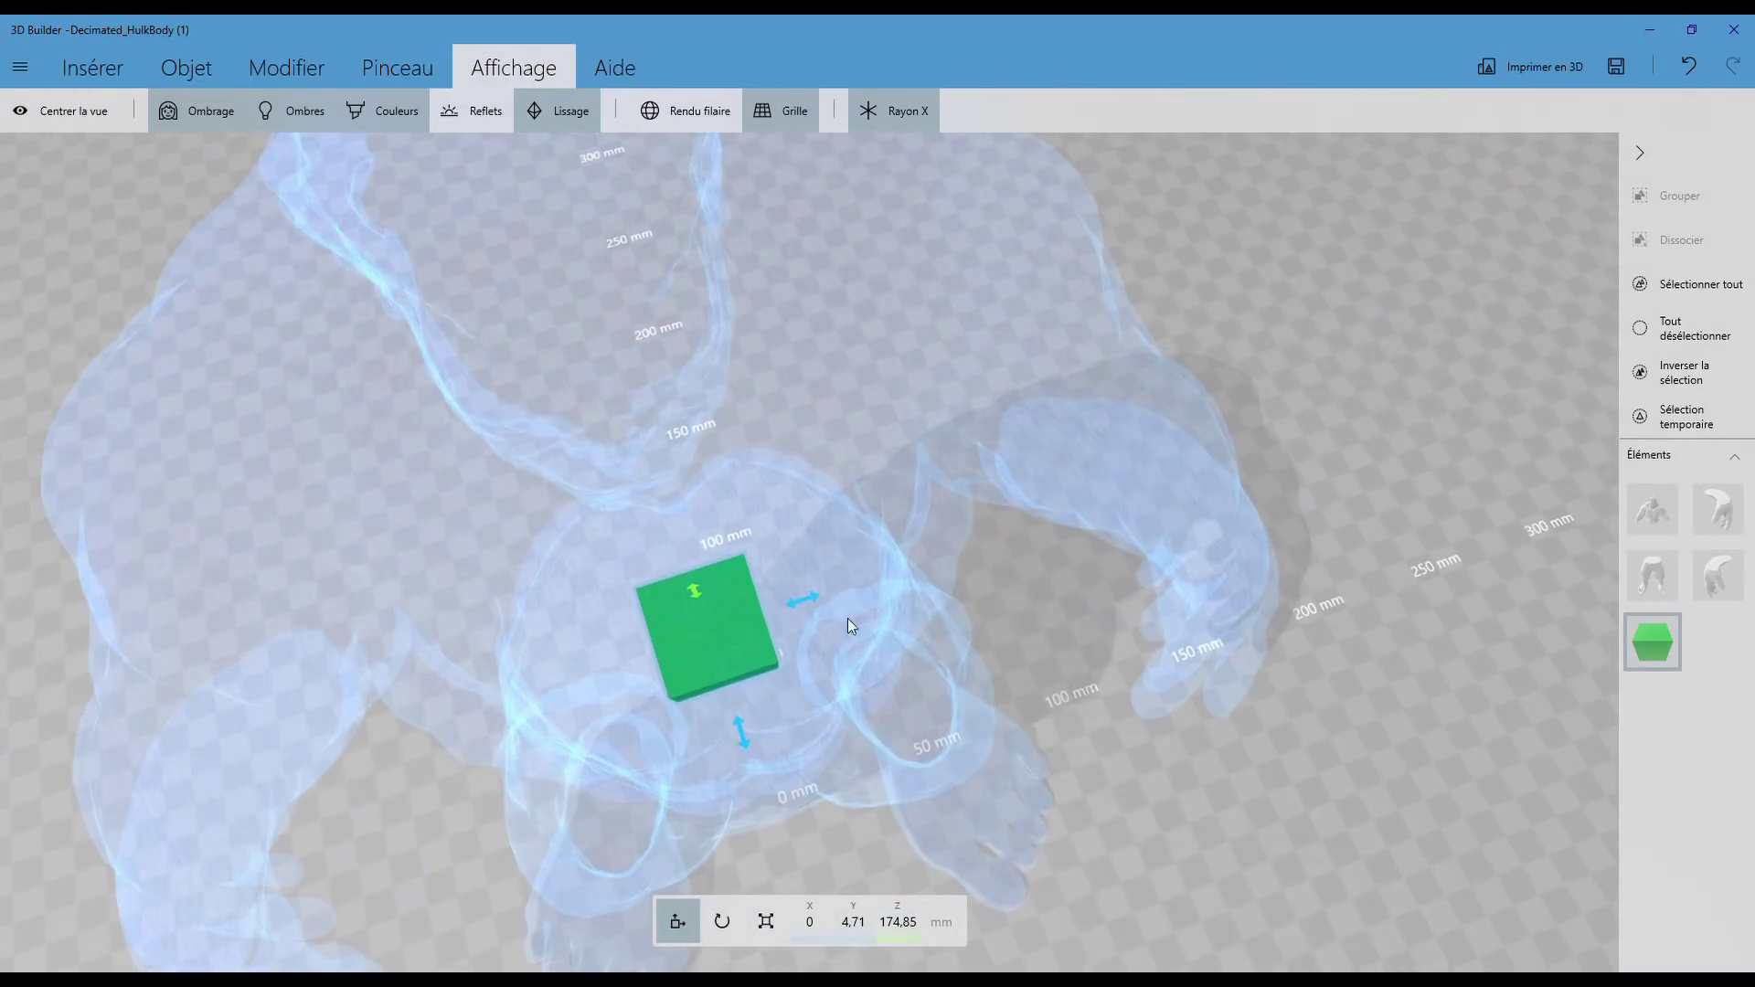
Step: Orbit and zoom to check the cube's position from the front
mouse_move(1065, 630)
left_mouse_down()
mouse_move(1034, 607)
mouse_move(971, 356)
left_mouse_up()
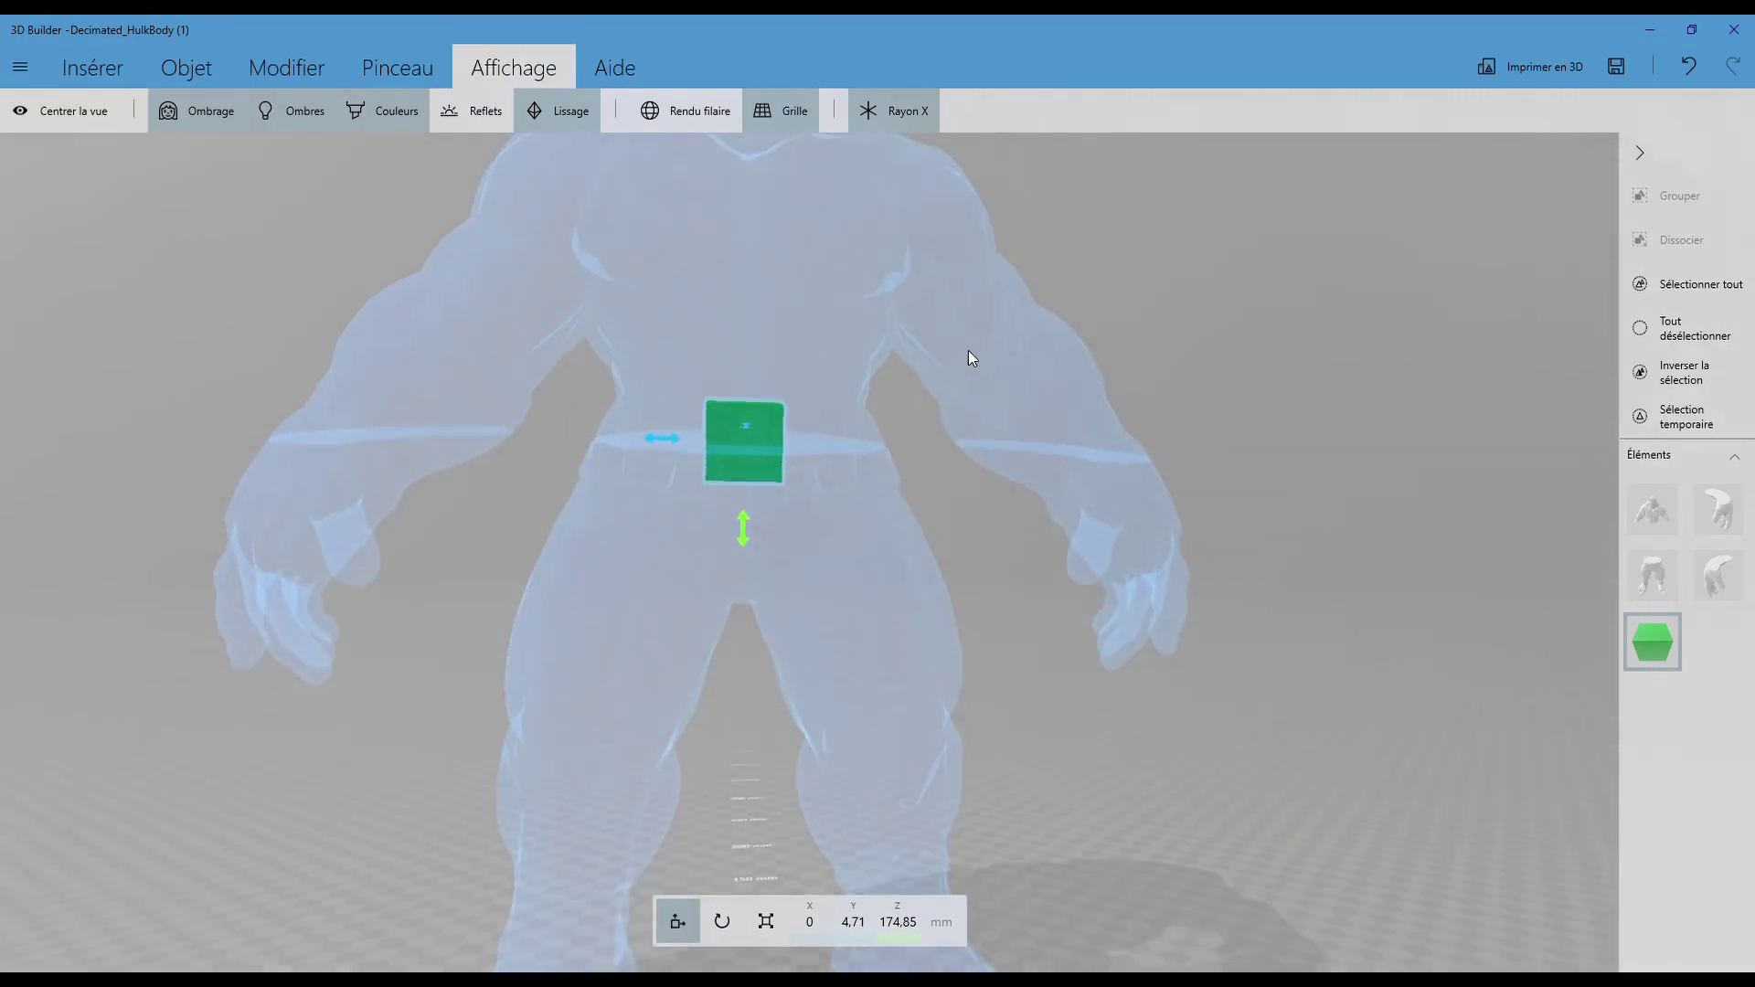
scroll(1005, 485, "up", 2)
scroll(1065, 548, "up", 2)
scroll(1077, 561, "up", 1)
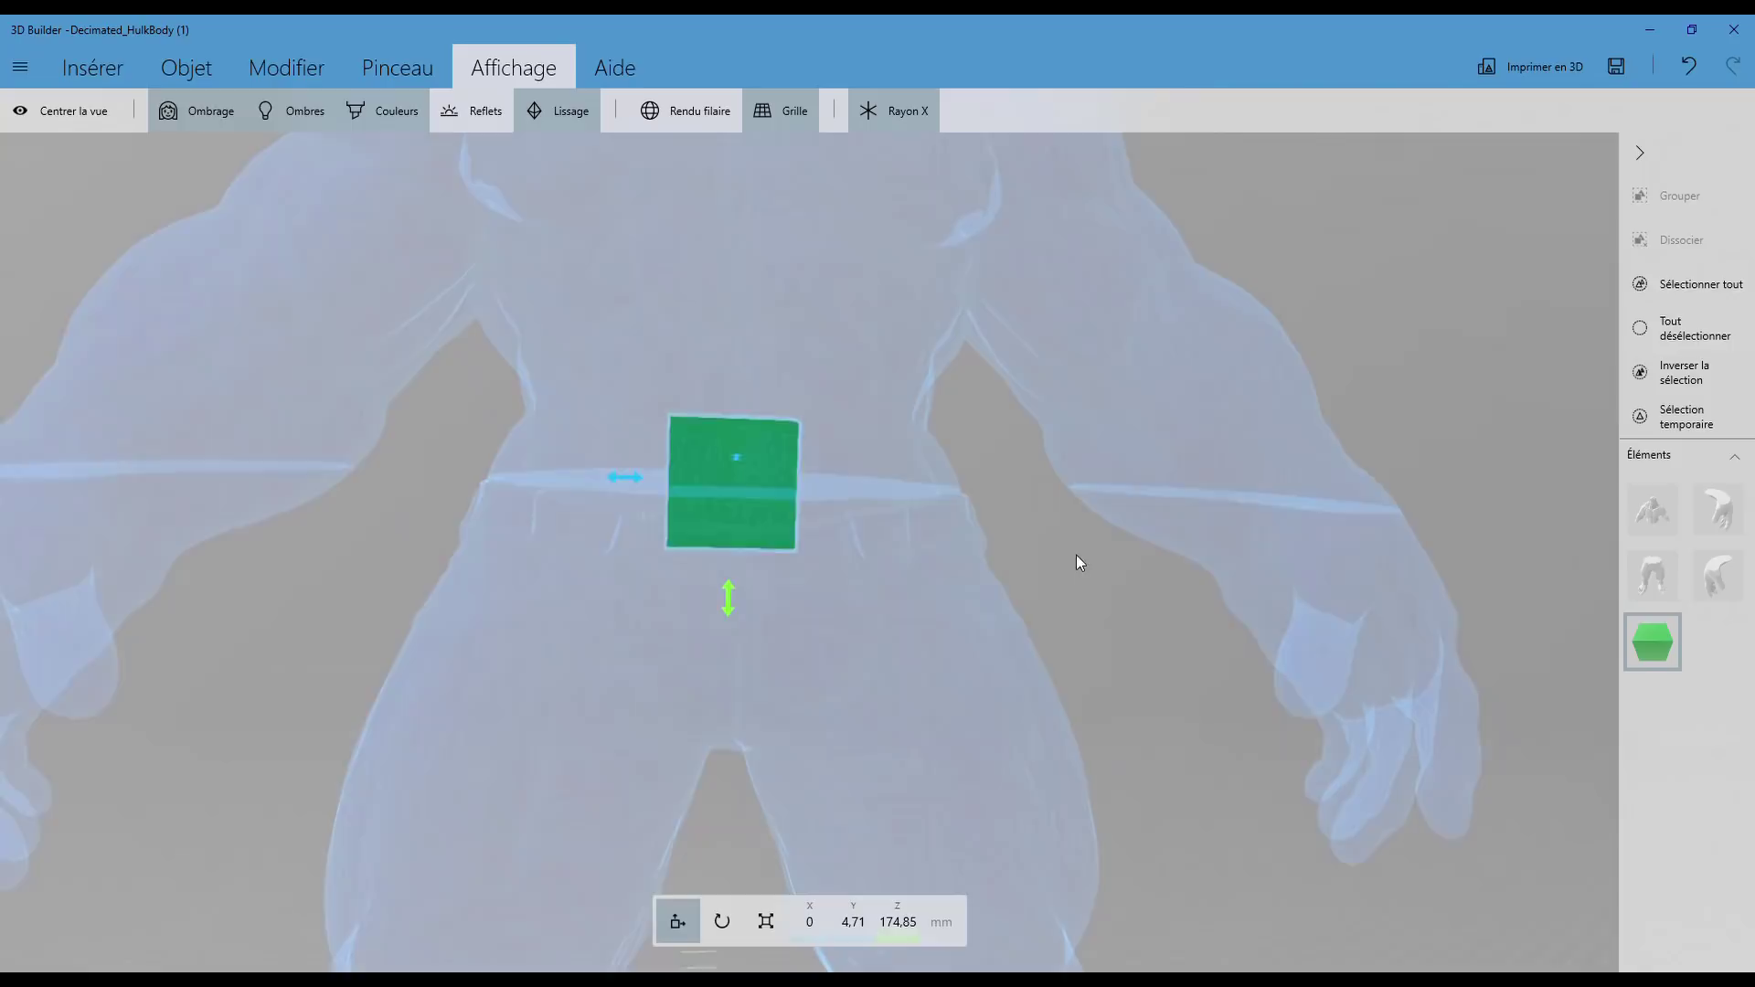
scroll(1057, 540, "down", 1)
scroll(1051, 545, "down", 1)
mouse_move(1051, 541)
left_mouse_down()
mouse_move(1050, 585)
mouse_move(1031, 560)
left_mouse_up()
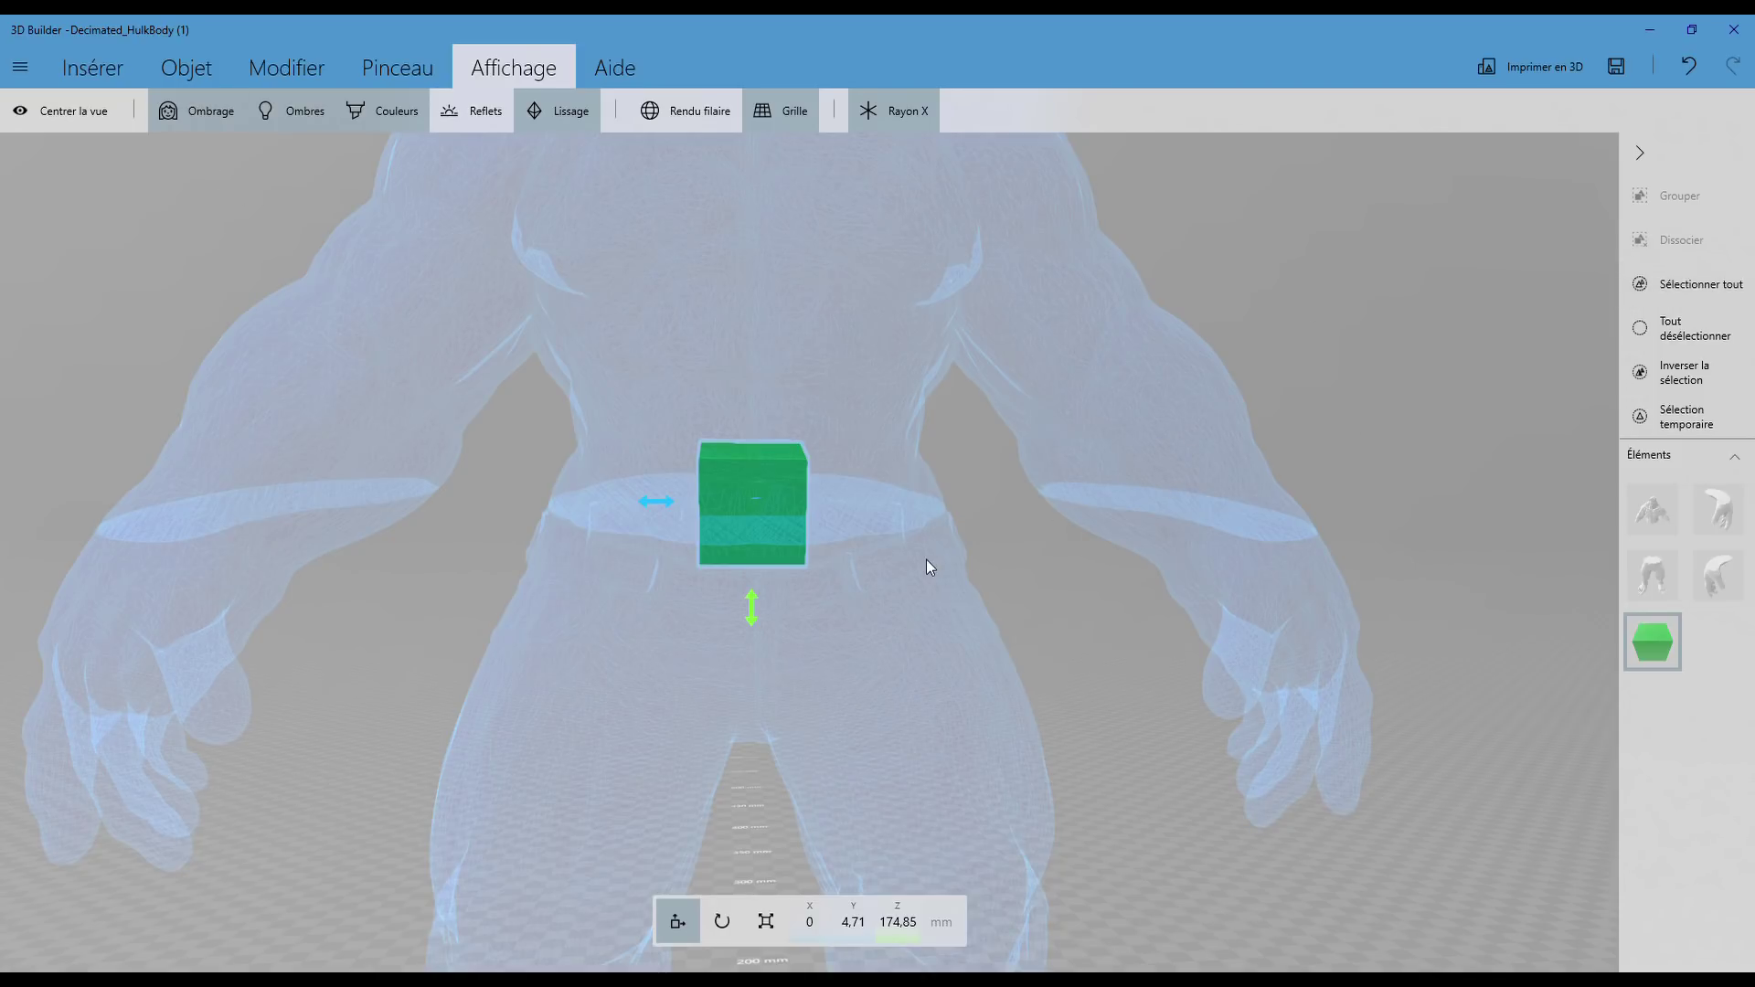
Step: Duplicate the cube onto the wrist cuts at X -103.79 and X 103.58 mm
key("ctrl+d")
left_click_drag(694, 502, 345, 509)
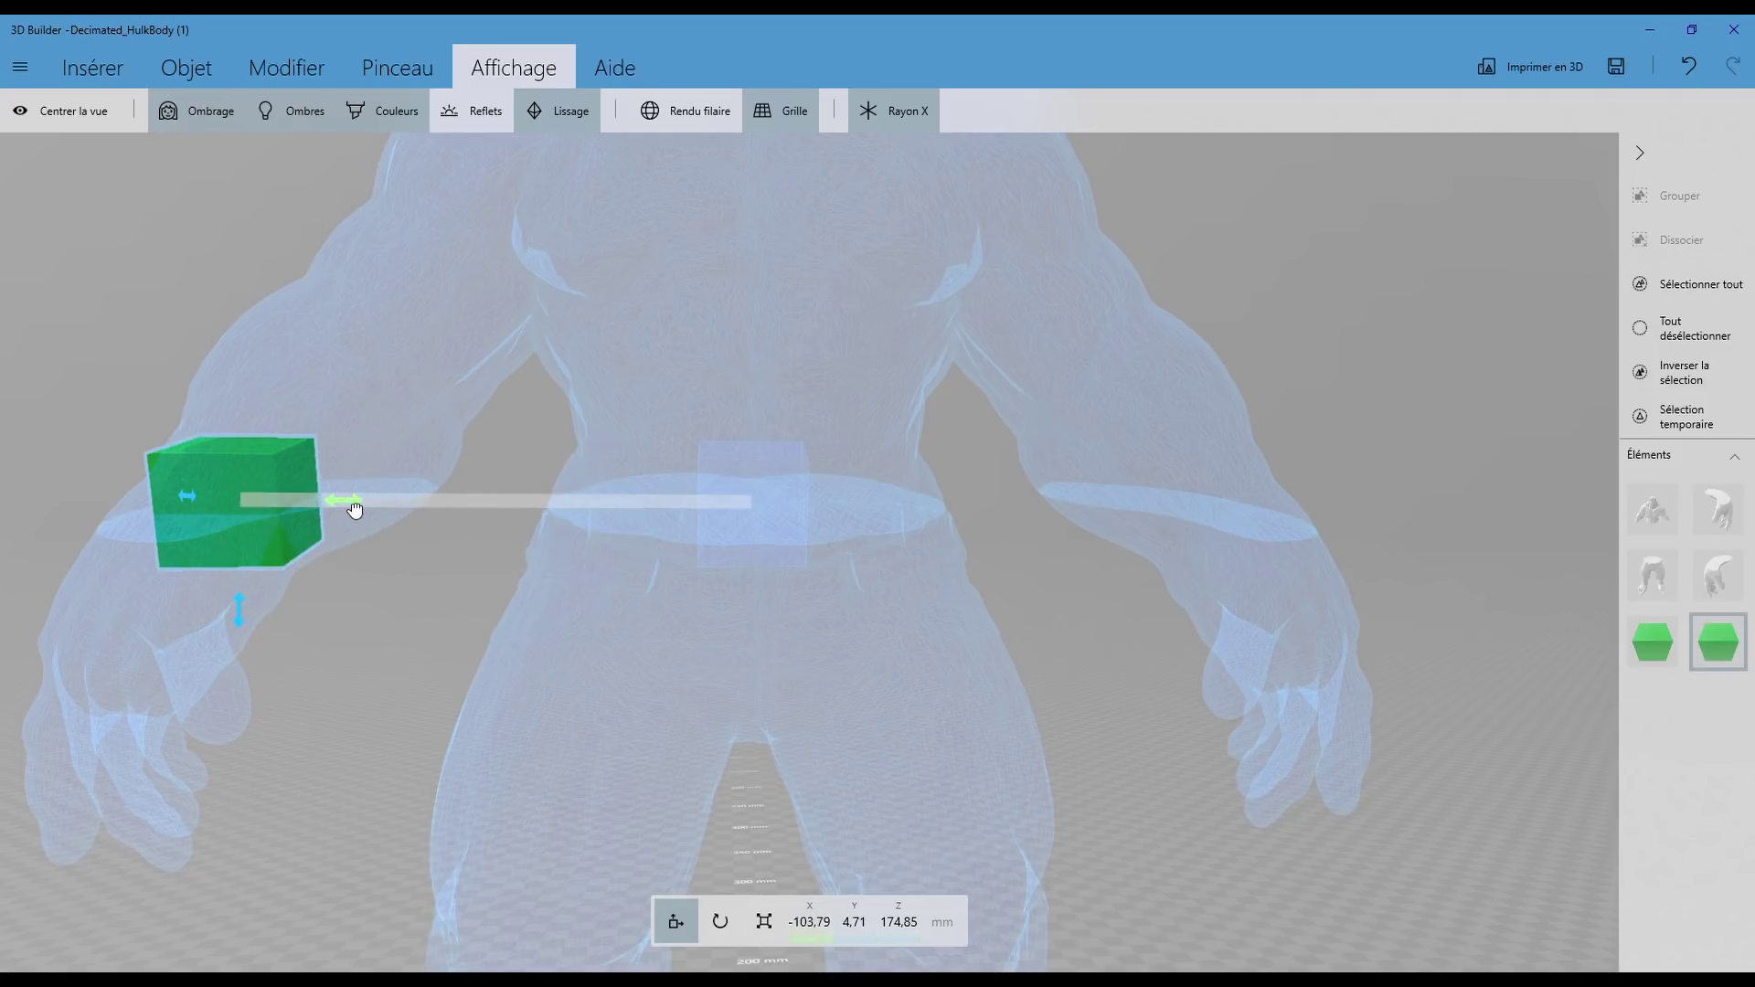
key("ctrl+d")
left_click_drag(694, 504, 1291, 495)
left_click_drag(1414, 453, 1410, 602)
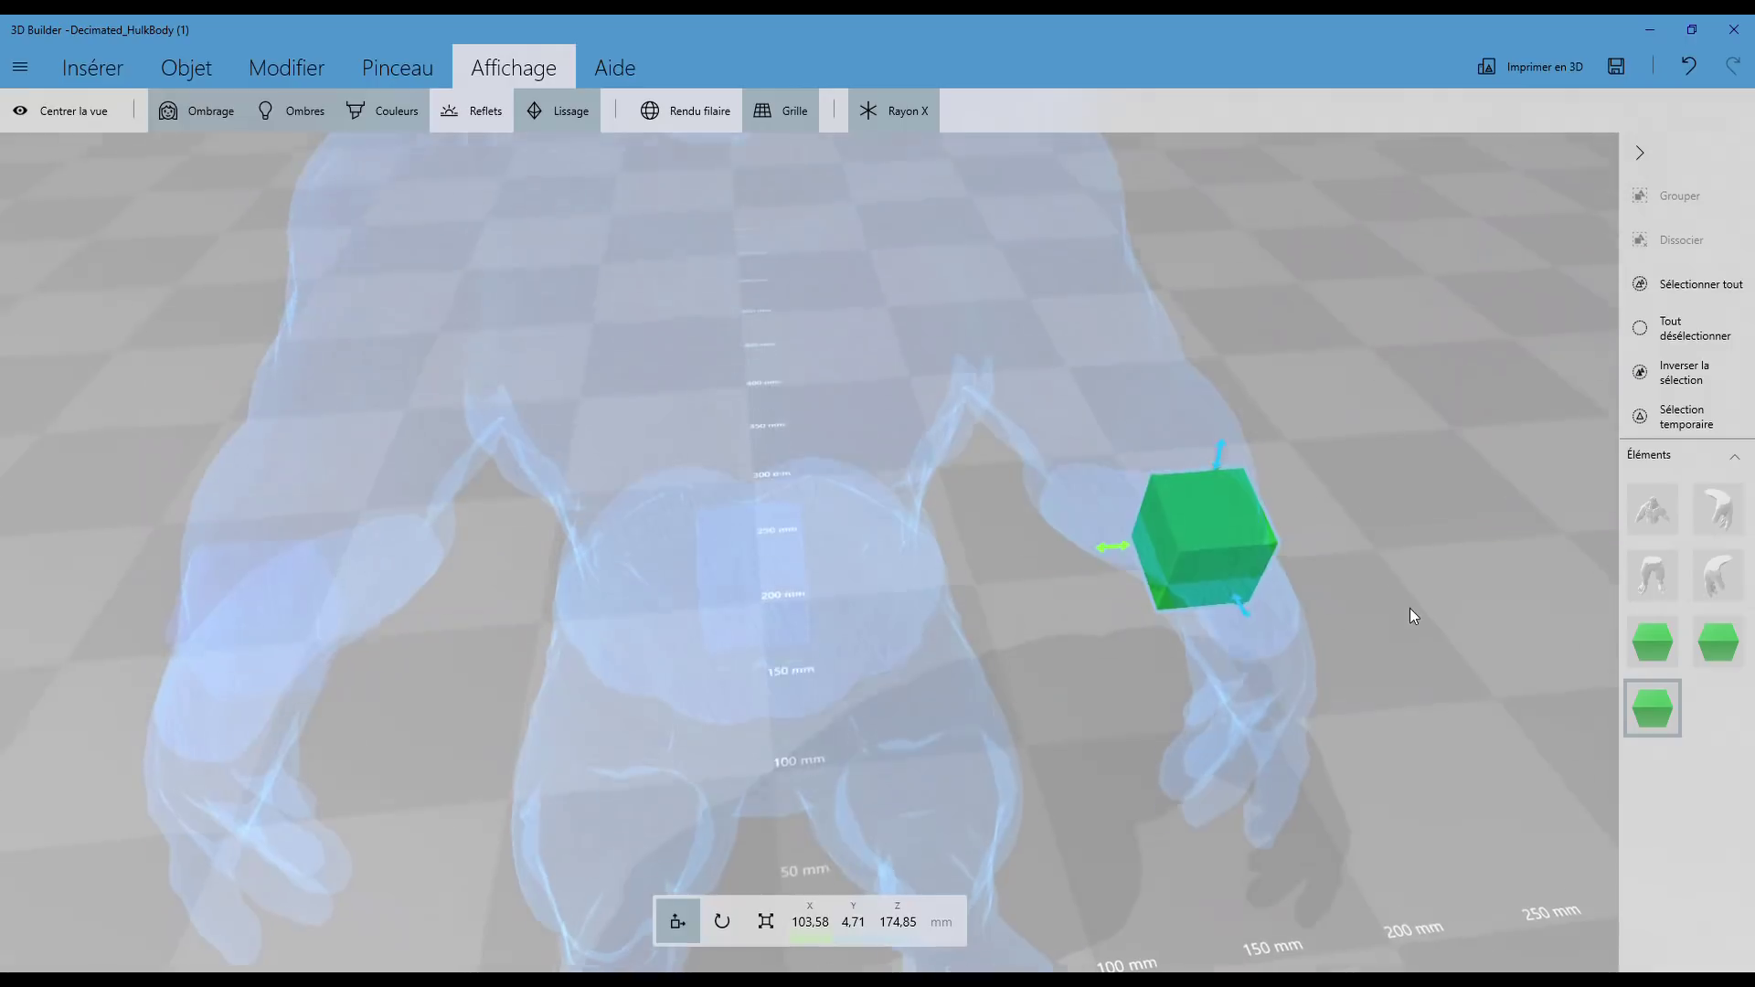
mouse_move(1247, 540)
right_mouse_down()
mouse_move(1061, 589)
mouse_move(1017, 536)
mouse_move(1033, 455)
right_mouse_up()
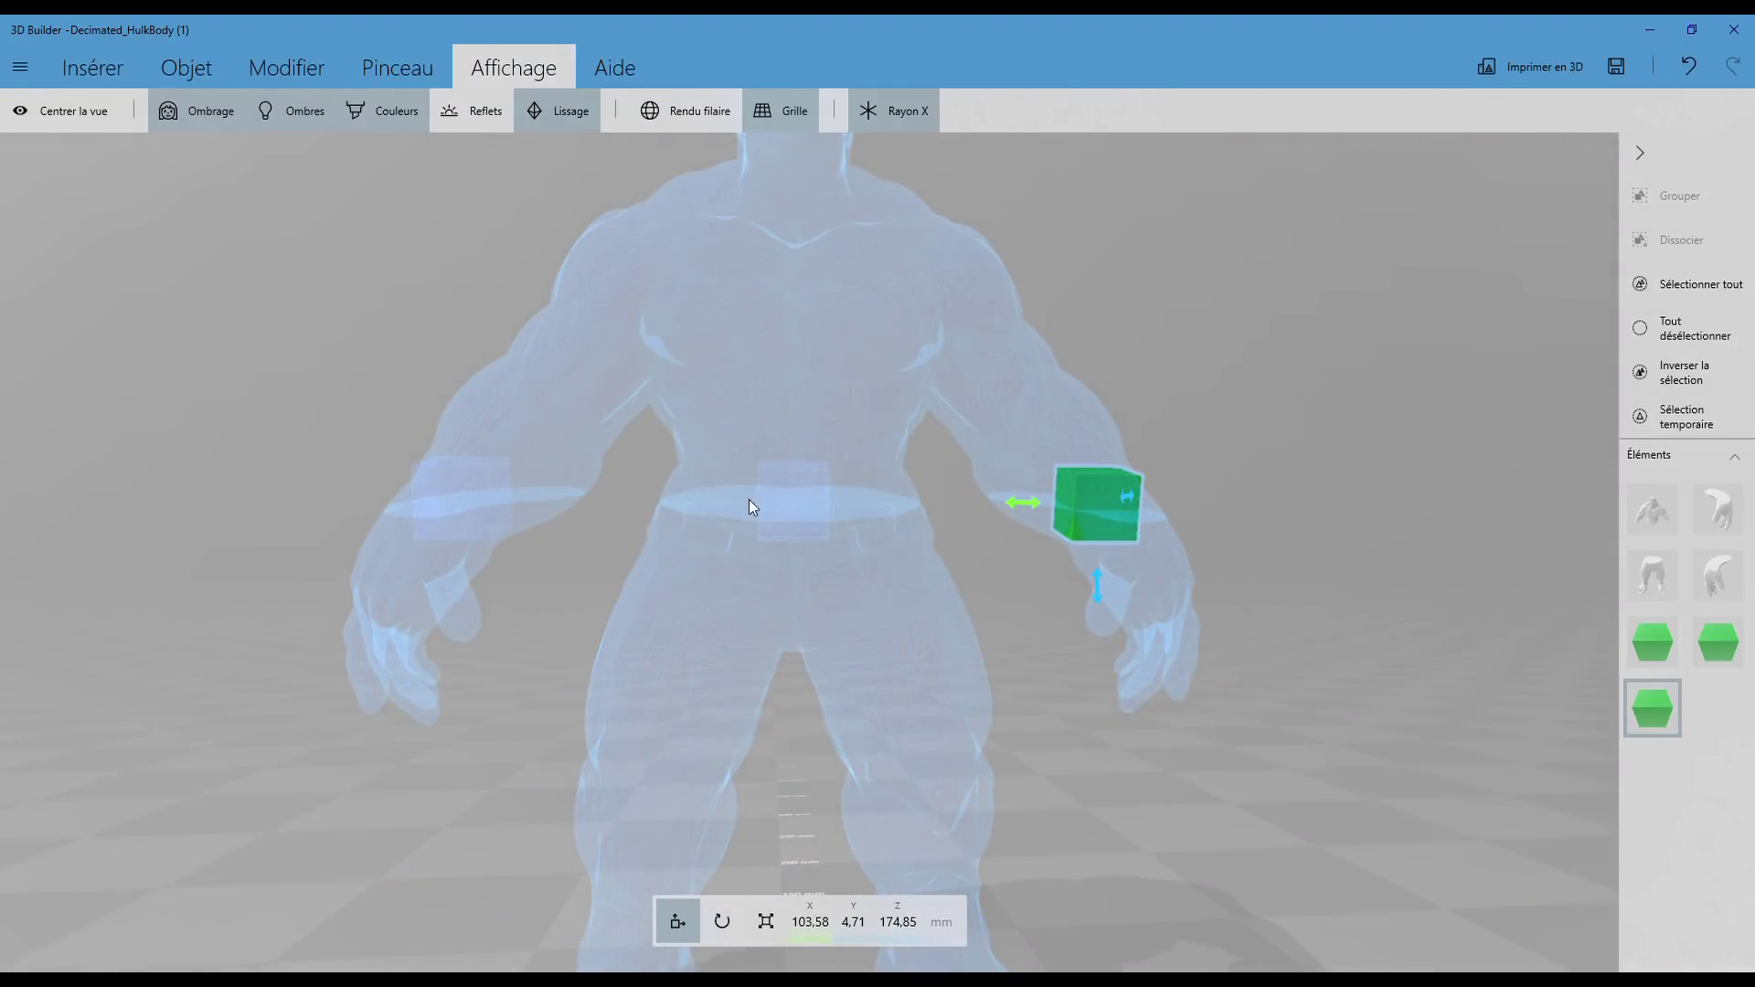
left_click(1676, 655)
scroll(1315, 507, "up", 2)
scroll(1226, 426, "up", 2)
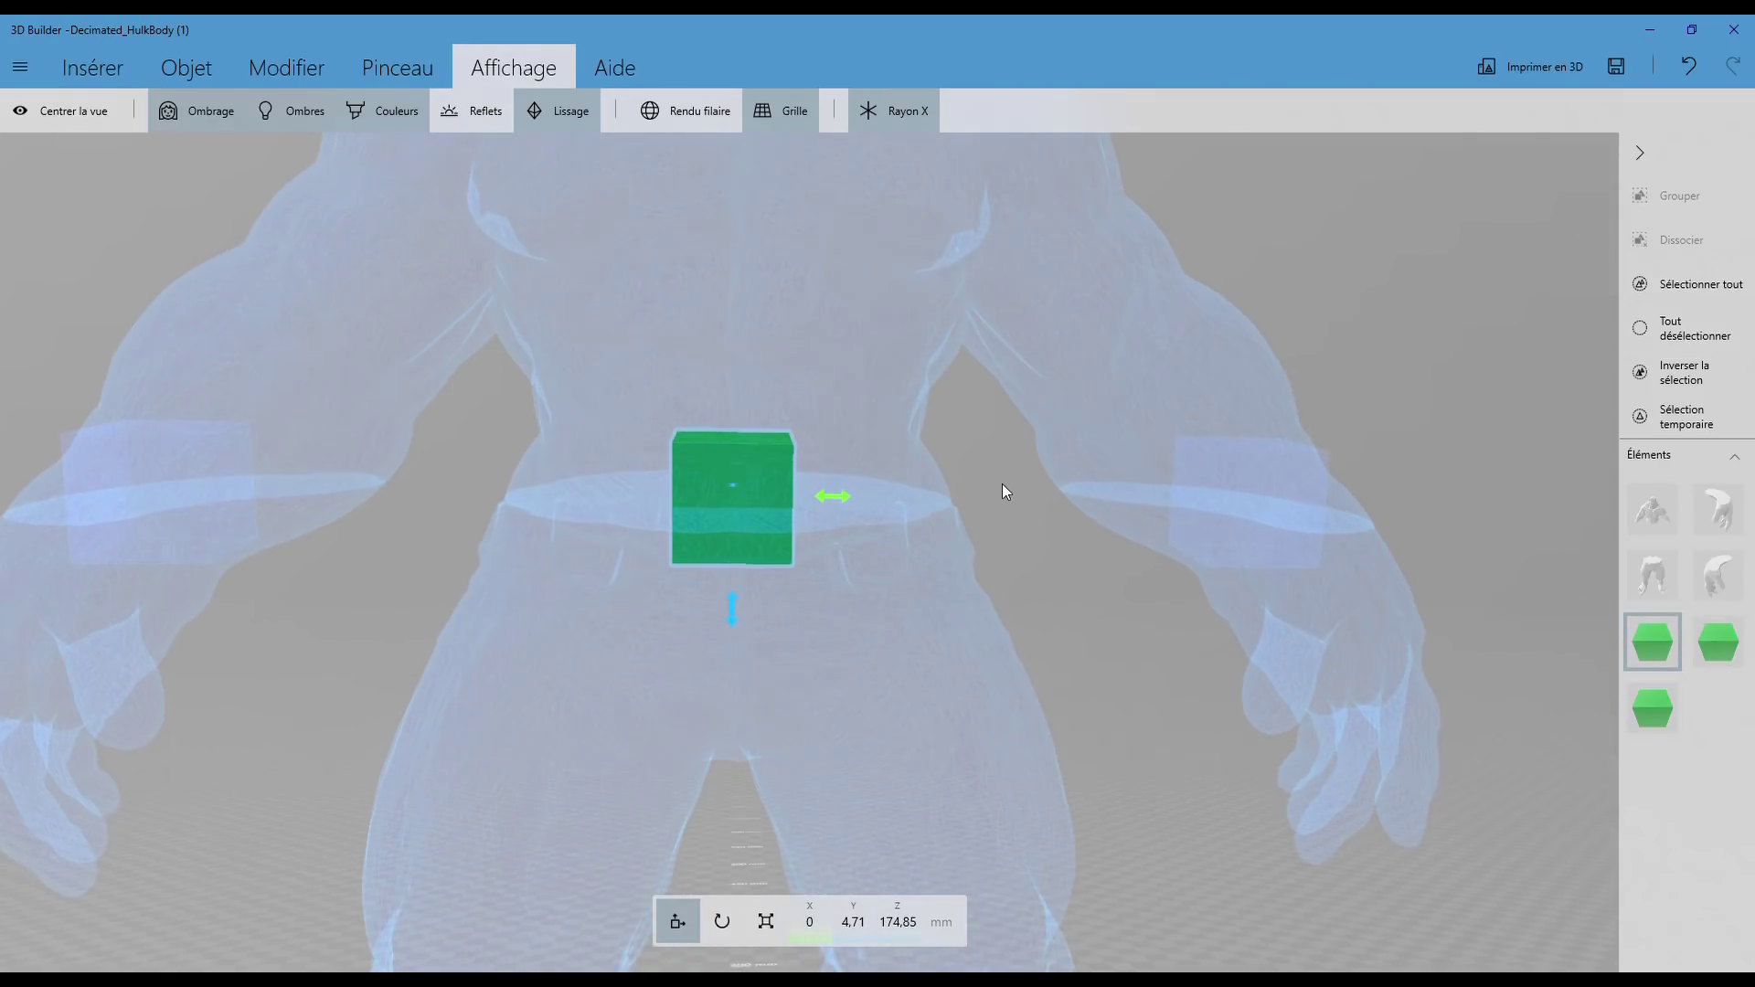
Step: Subtract the waist cube from the body, cutting square sockets at the waist
right_click_drag(1002, 492, 1080, 546)
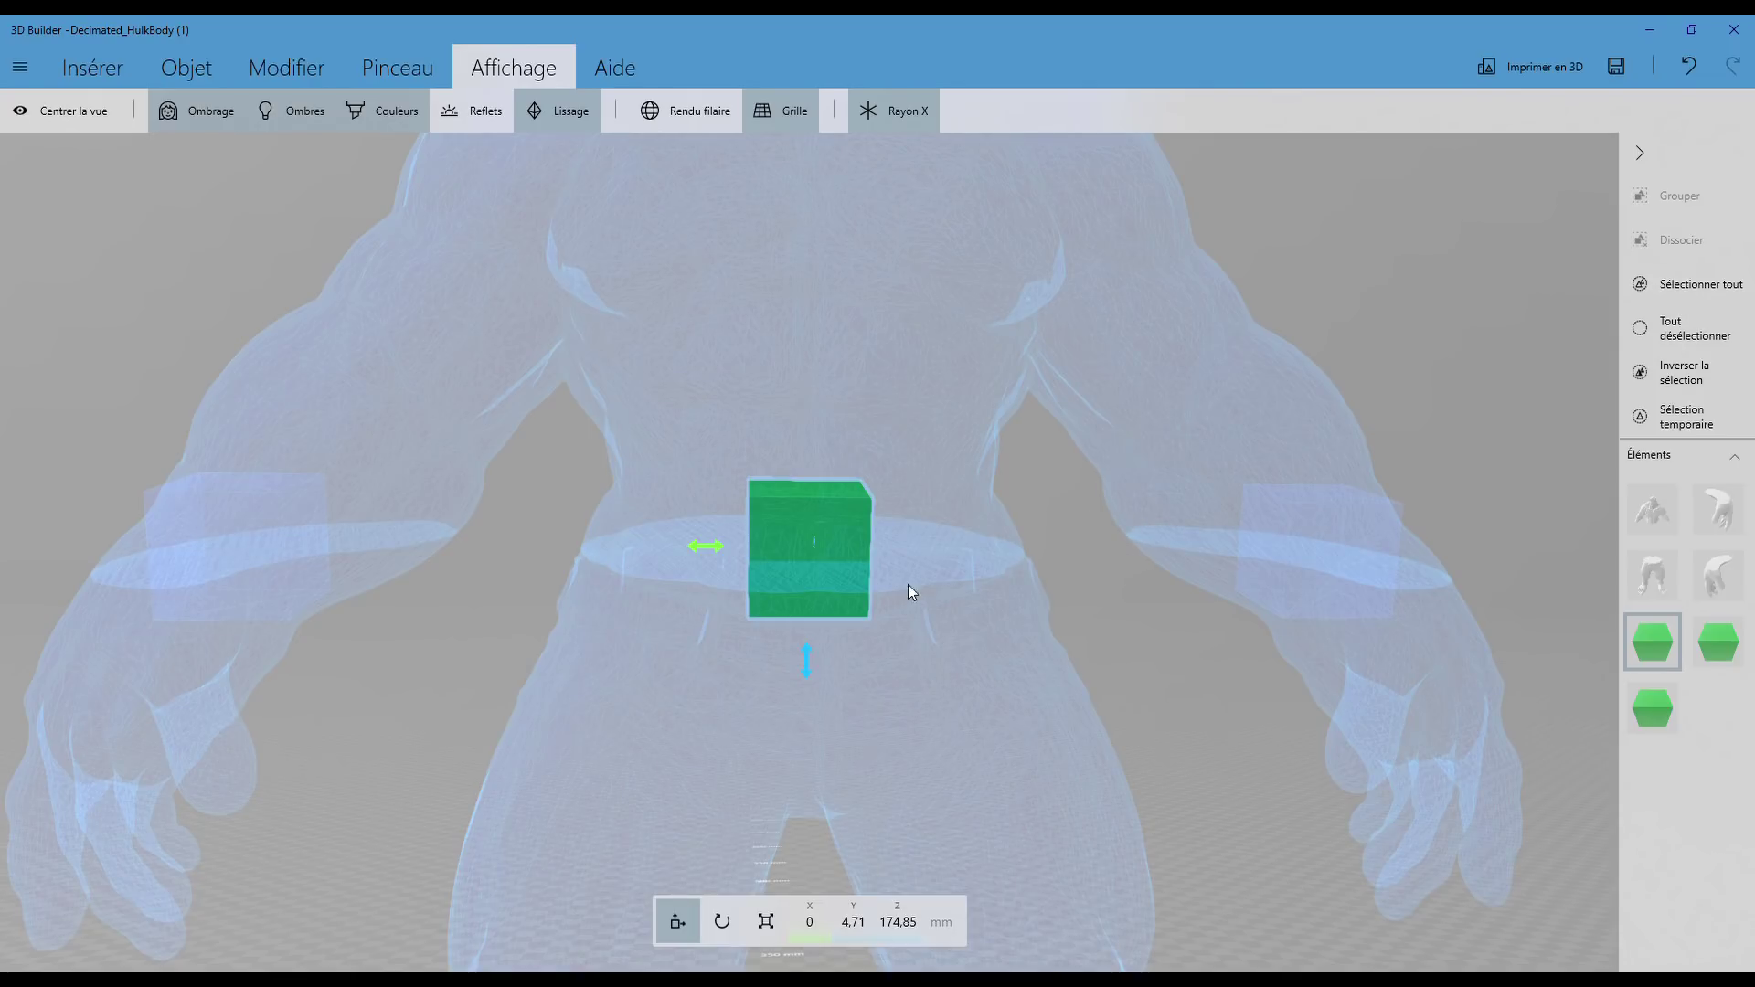
left_click(283, 65)
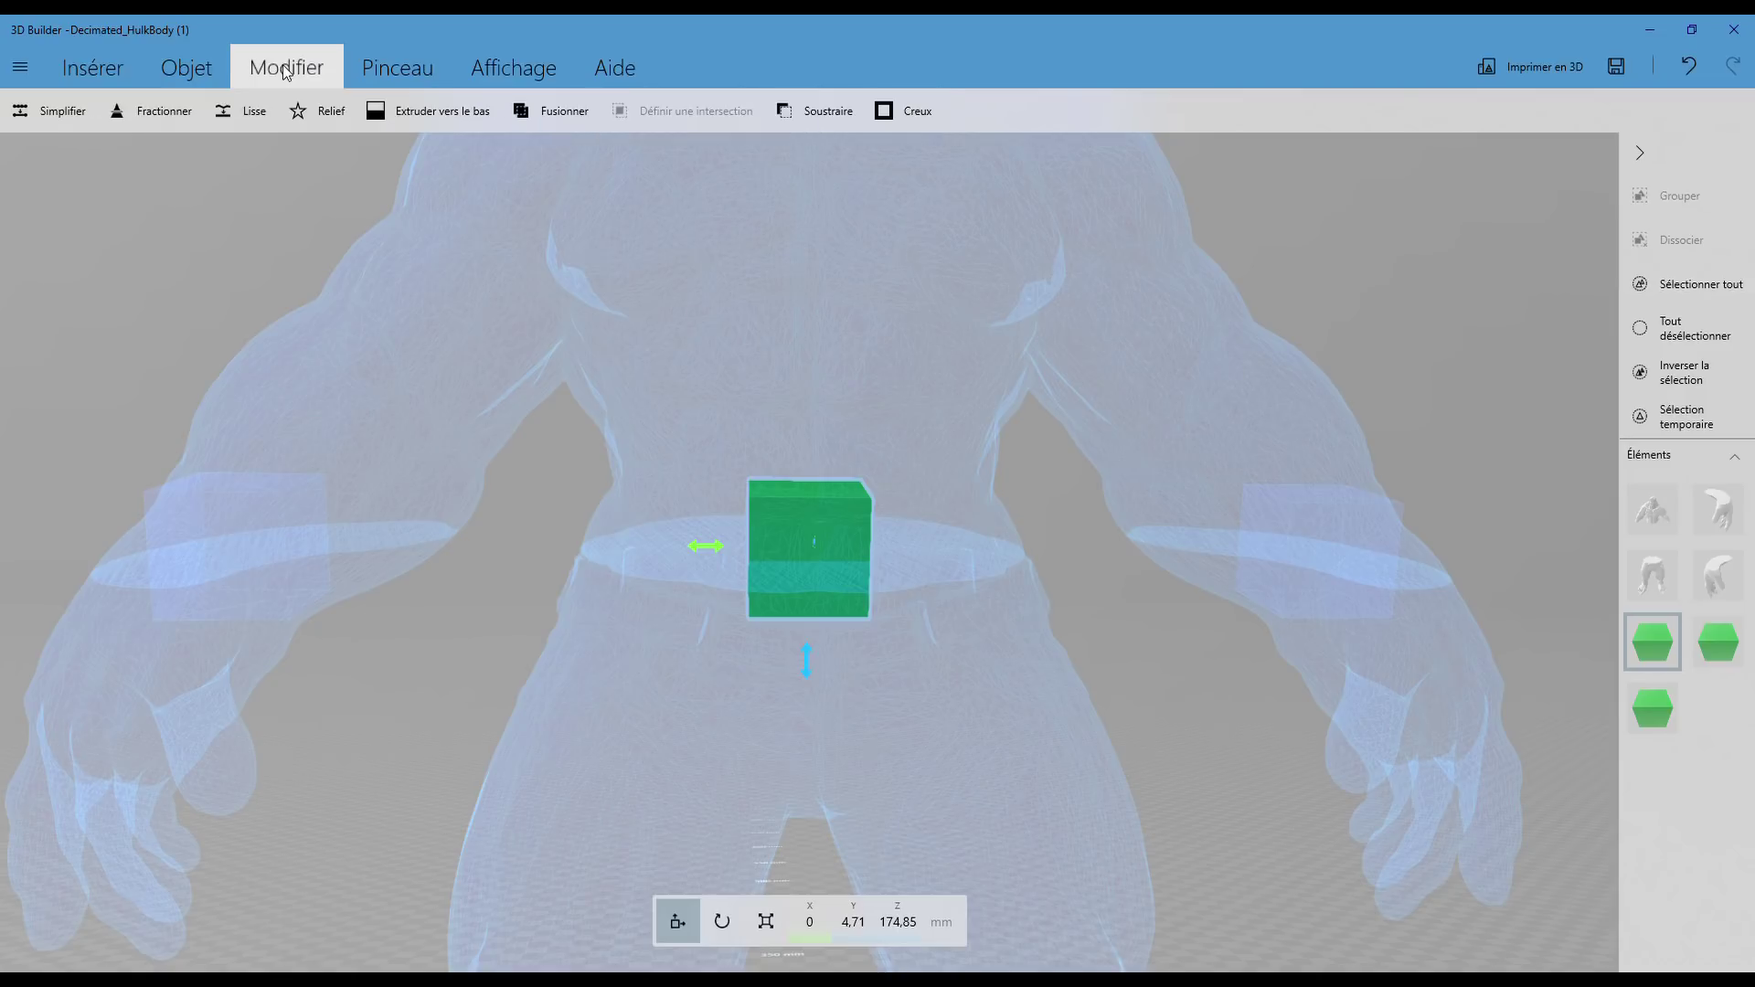
left_click(834, 116)
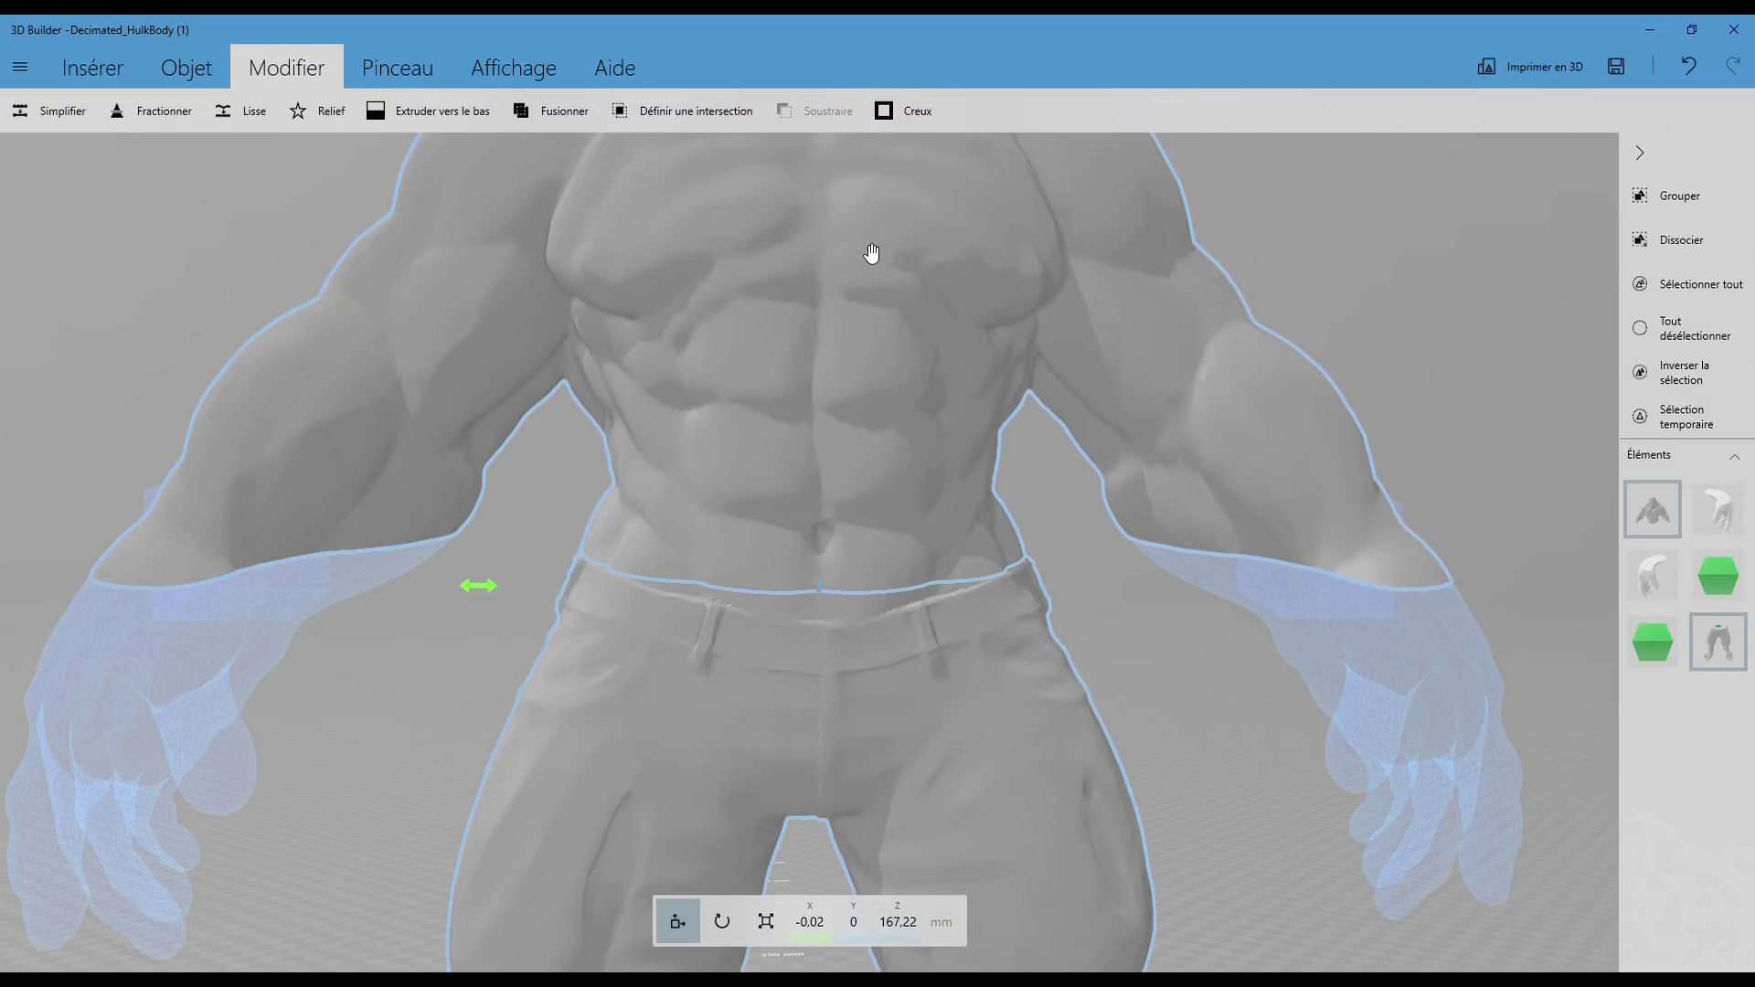
Step: Inspect the legs piece from above, then select the upper body
left_click(873, 349)
mouse_move(1075, 570)
left_mouse_down()
mouse_move(1076, 504)
mouse_move(1173, 519)
left_mouse_up()
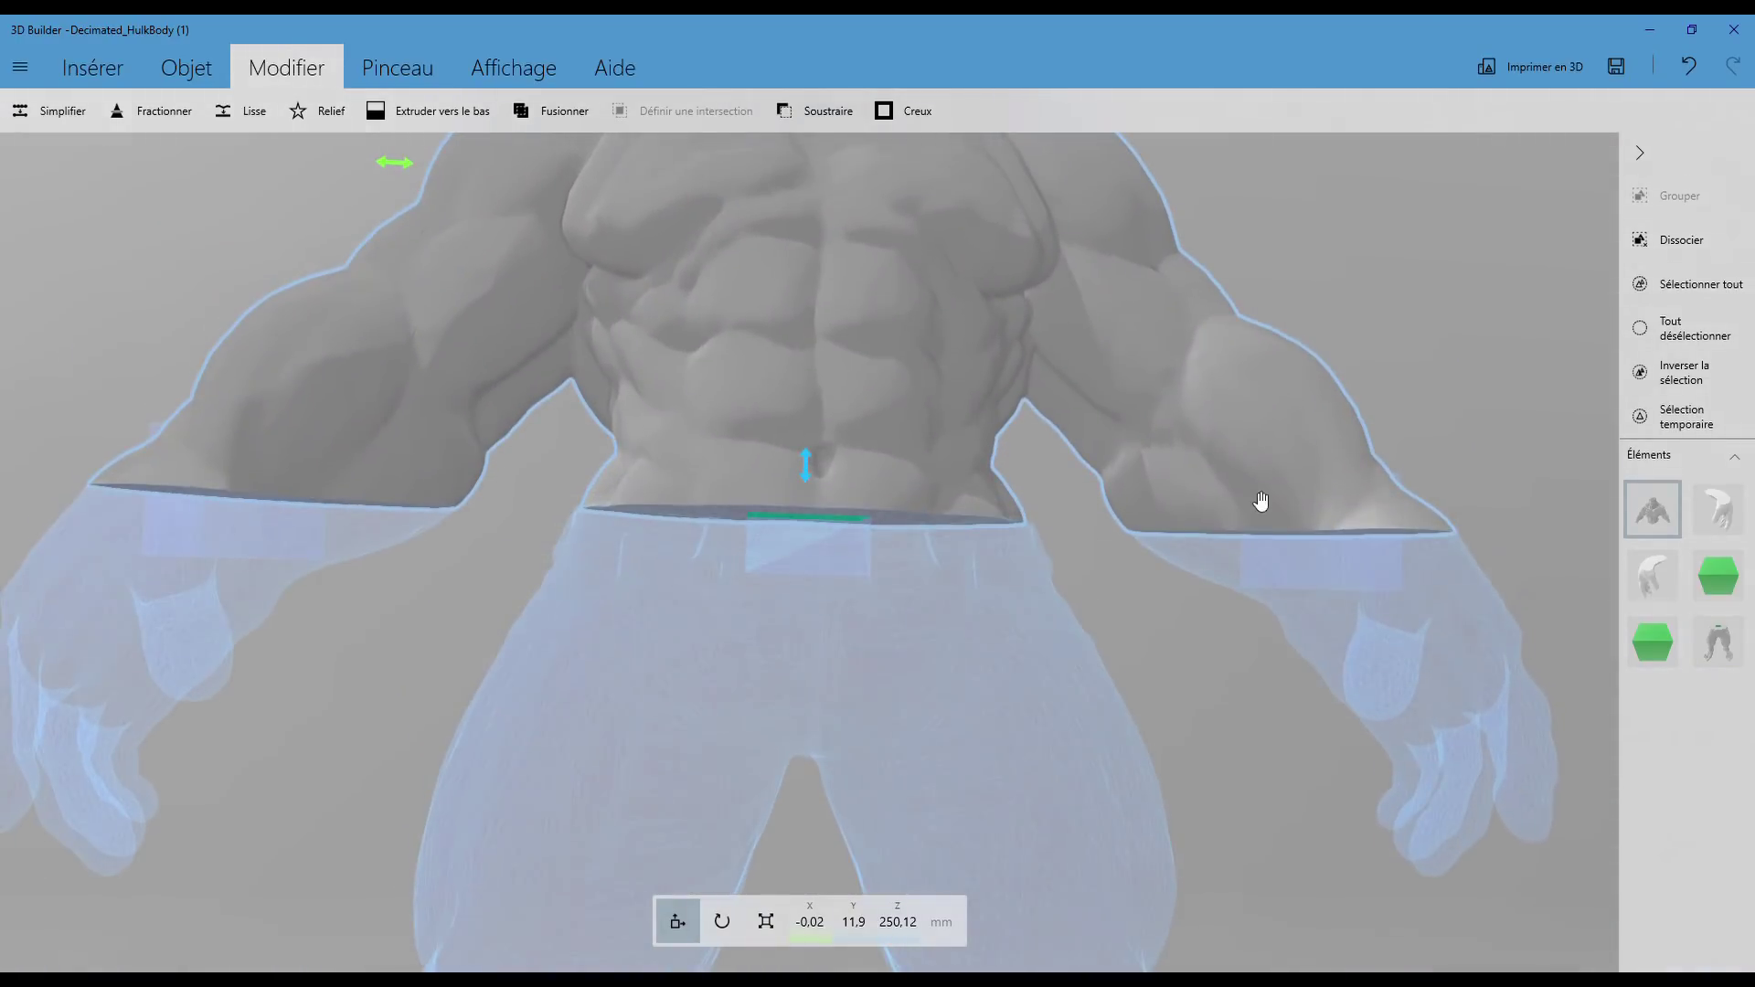
left_click(1641, 505)
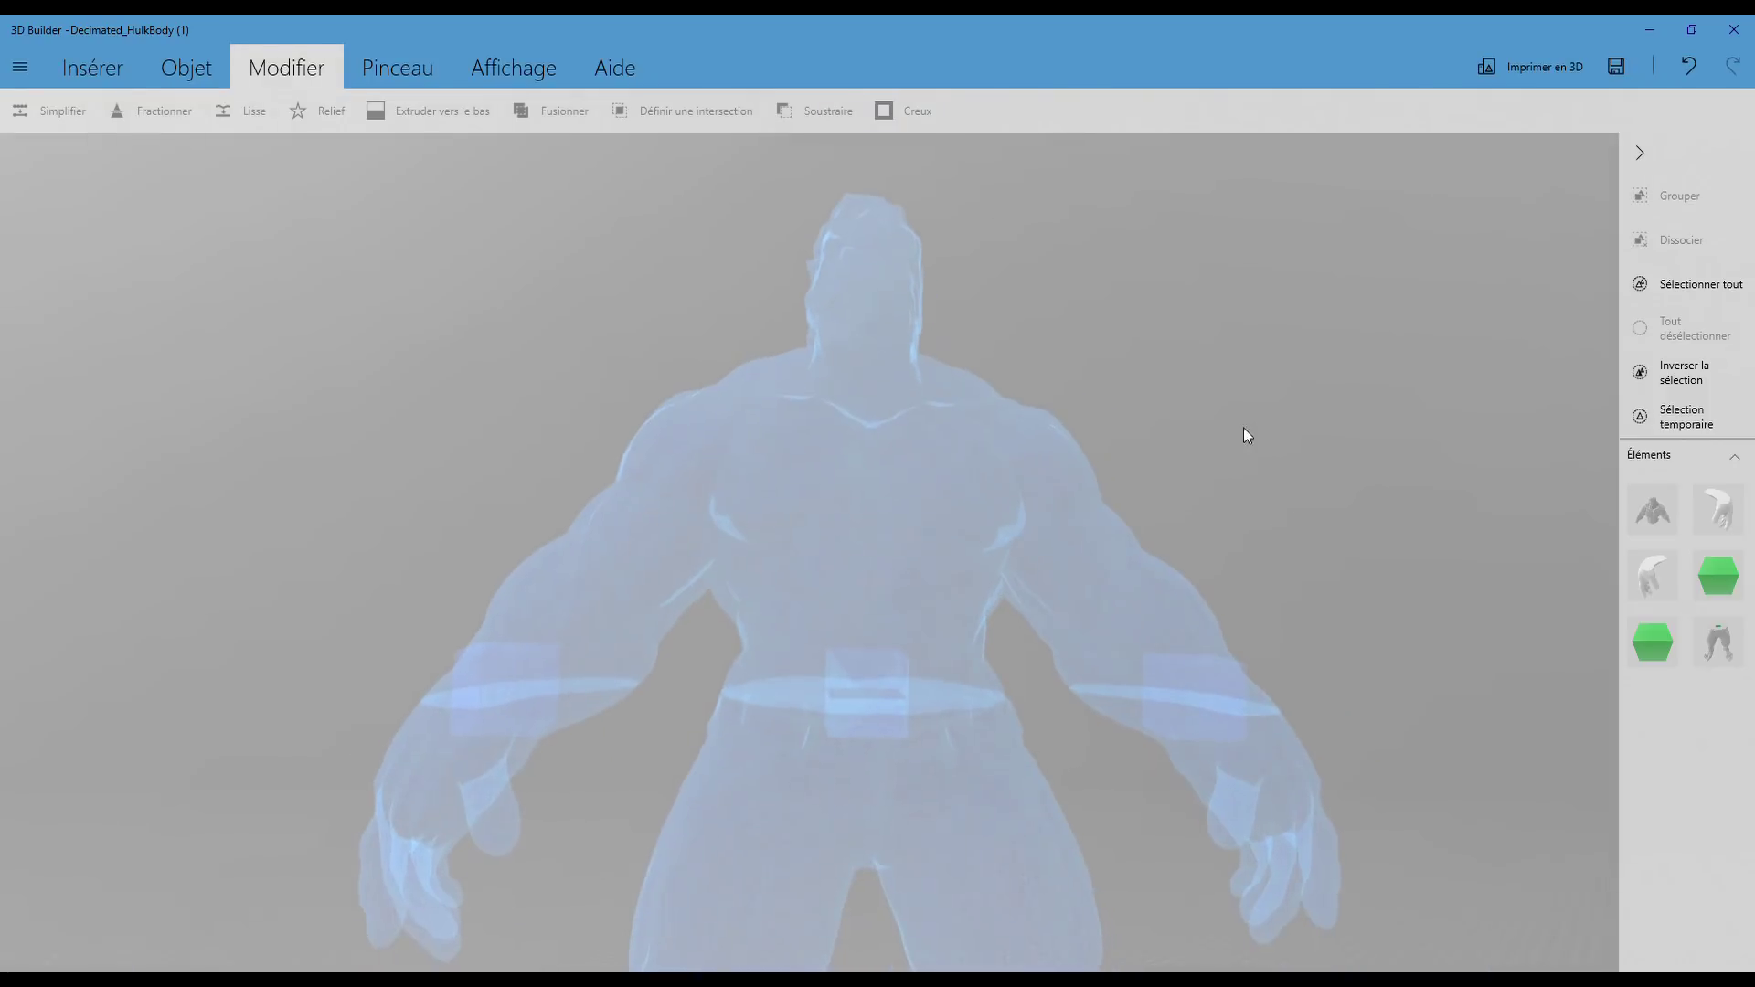
left_click(816, 502)
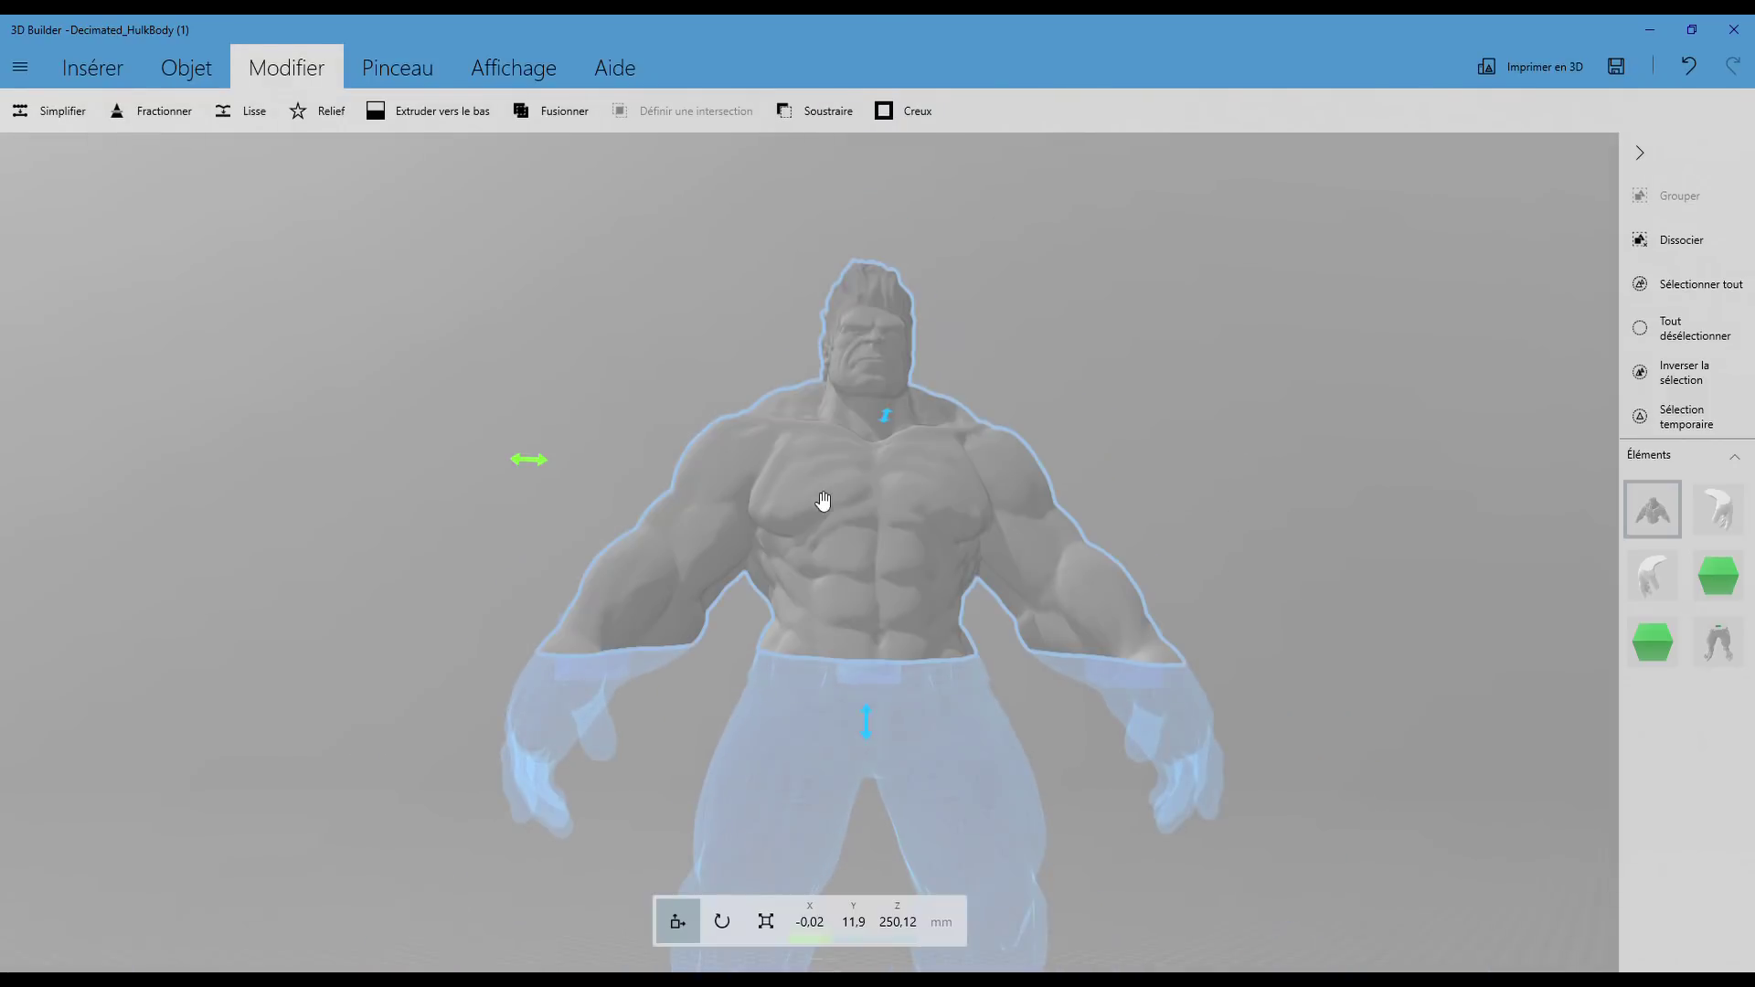
Step: Tip the torso over and orbit around it to inspect its waist socket
left_click_drag(558, 397, 825, 734)
left_click(723, 922)
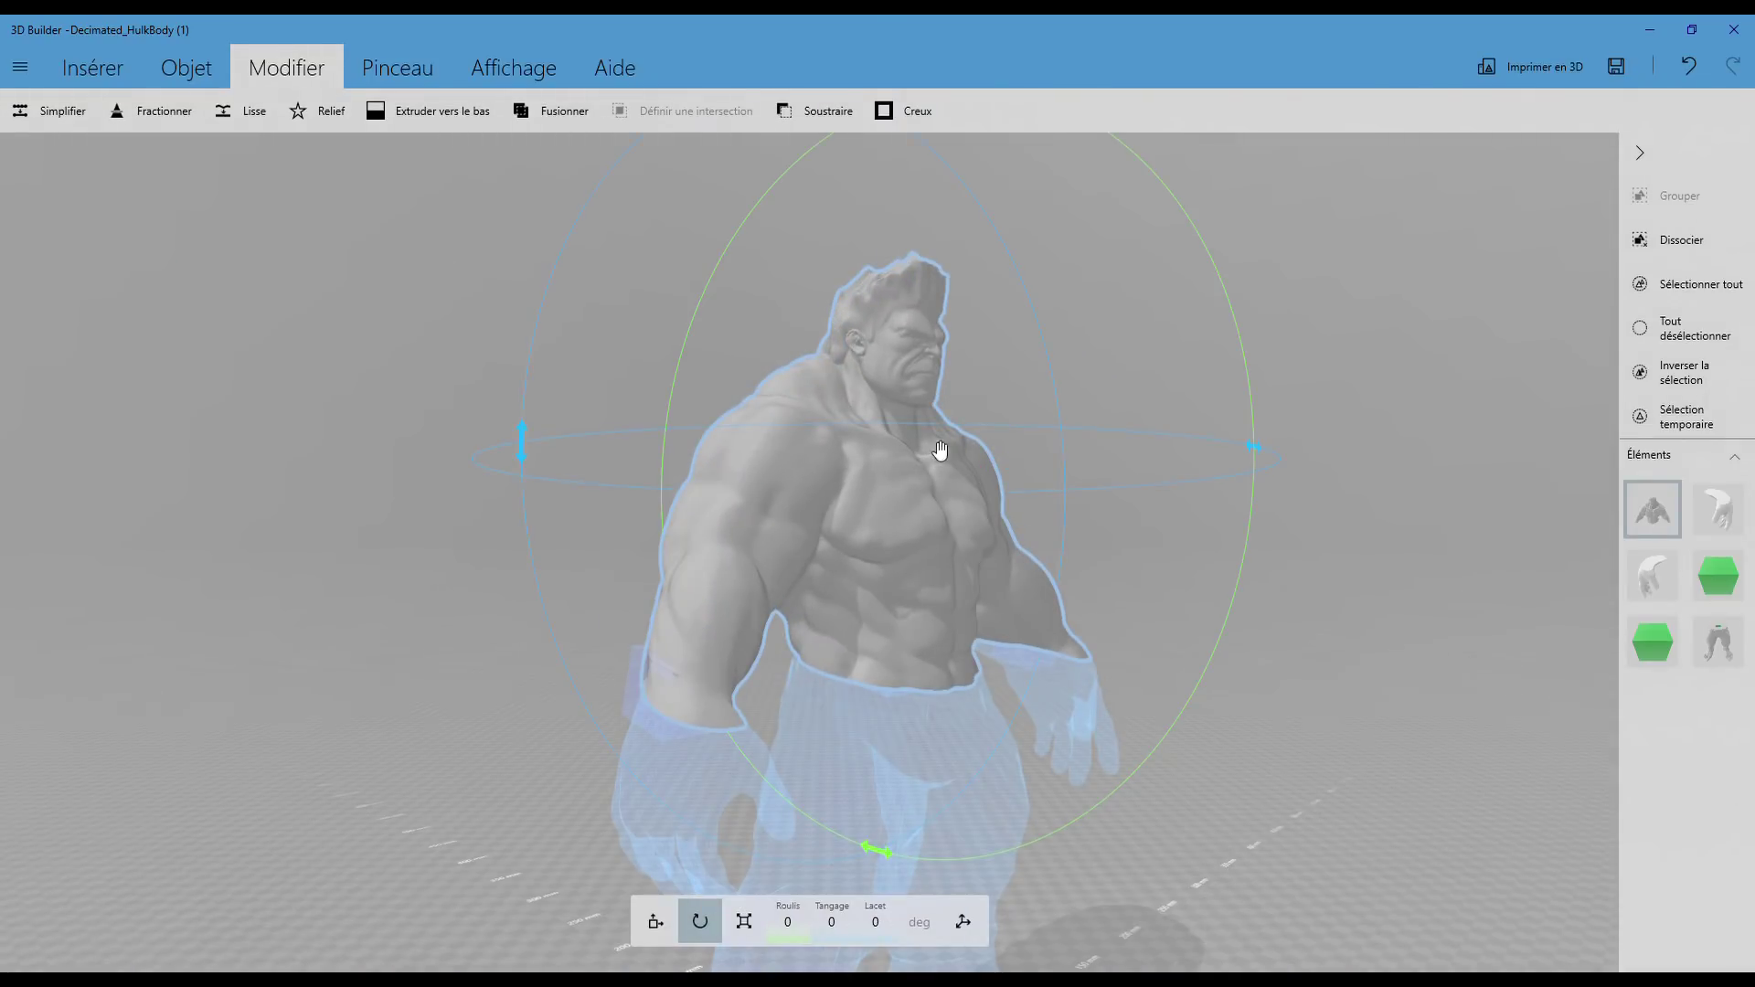
scroll(894, 743, "down", 5)
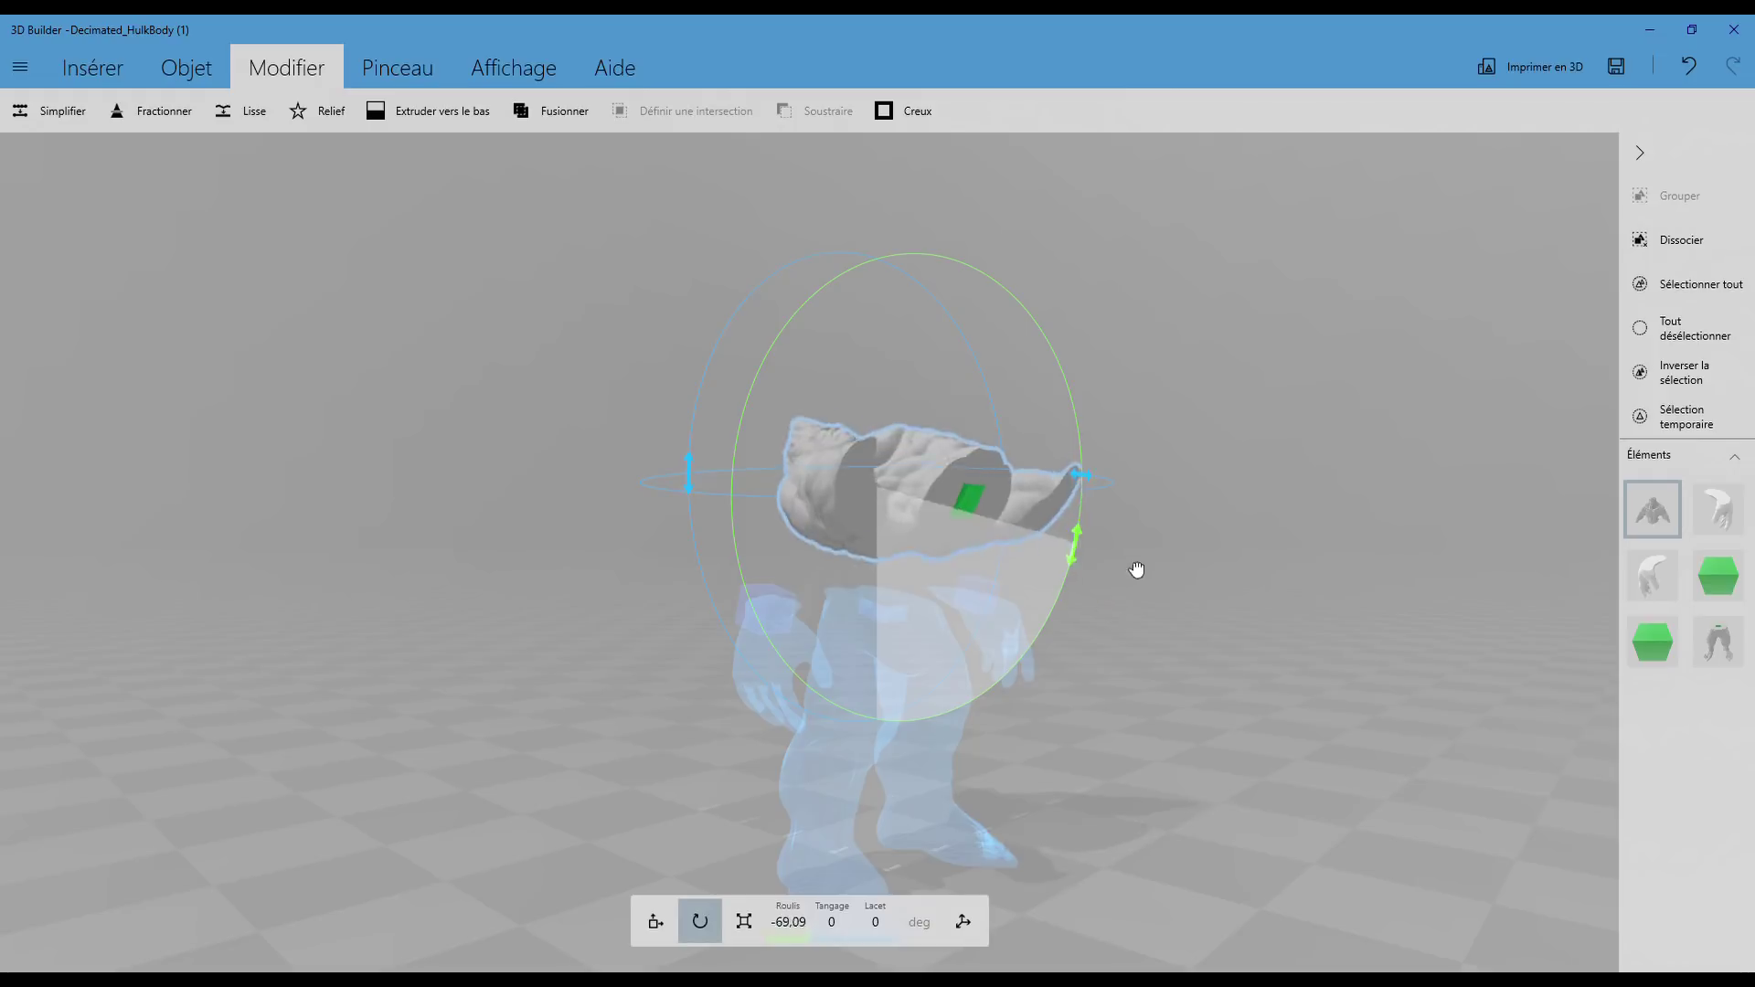
left_click_drag(887, 726, 1152, 391)
scroll(1140, 259, "up", 5)
scroll(1140, 260, "down", 2)
scroll(1150, 271, "down", 2)
scroll(1074, 358, "down", 2)
scroll(755, 383, "down", 2)
right_click_drag(755, 391, 616, 583)
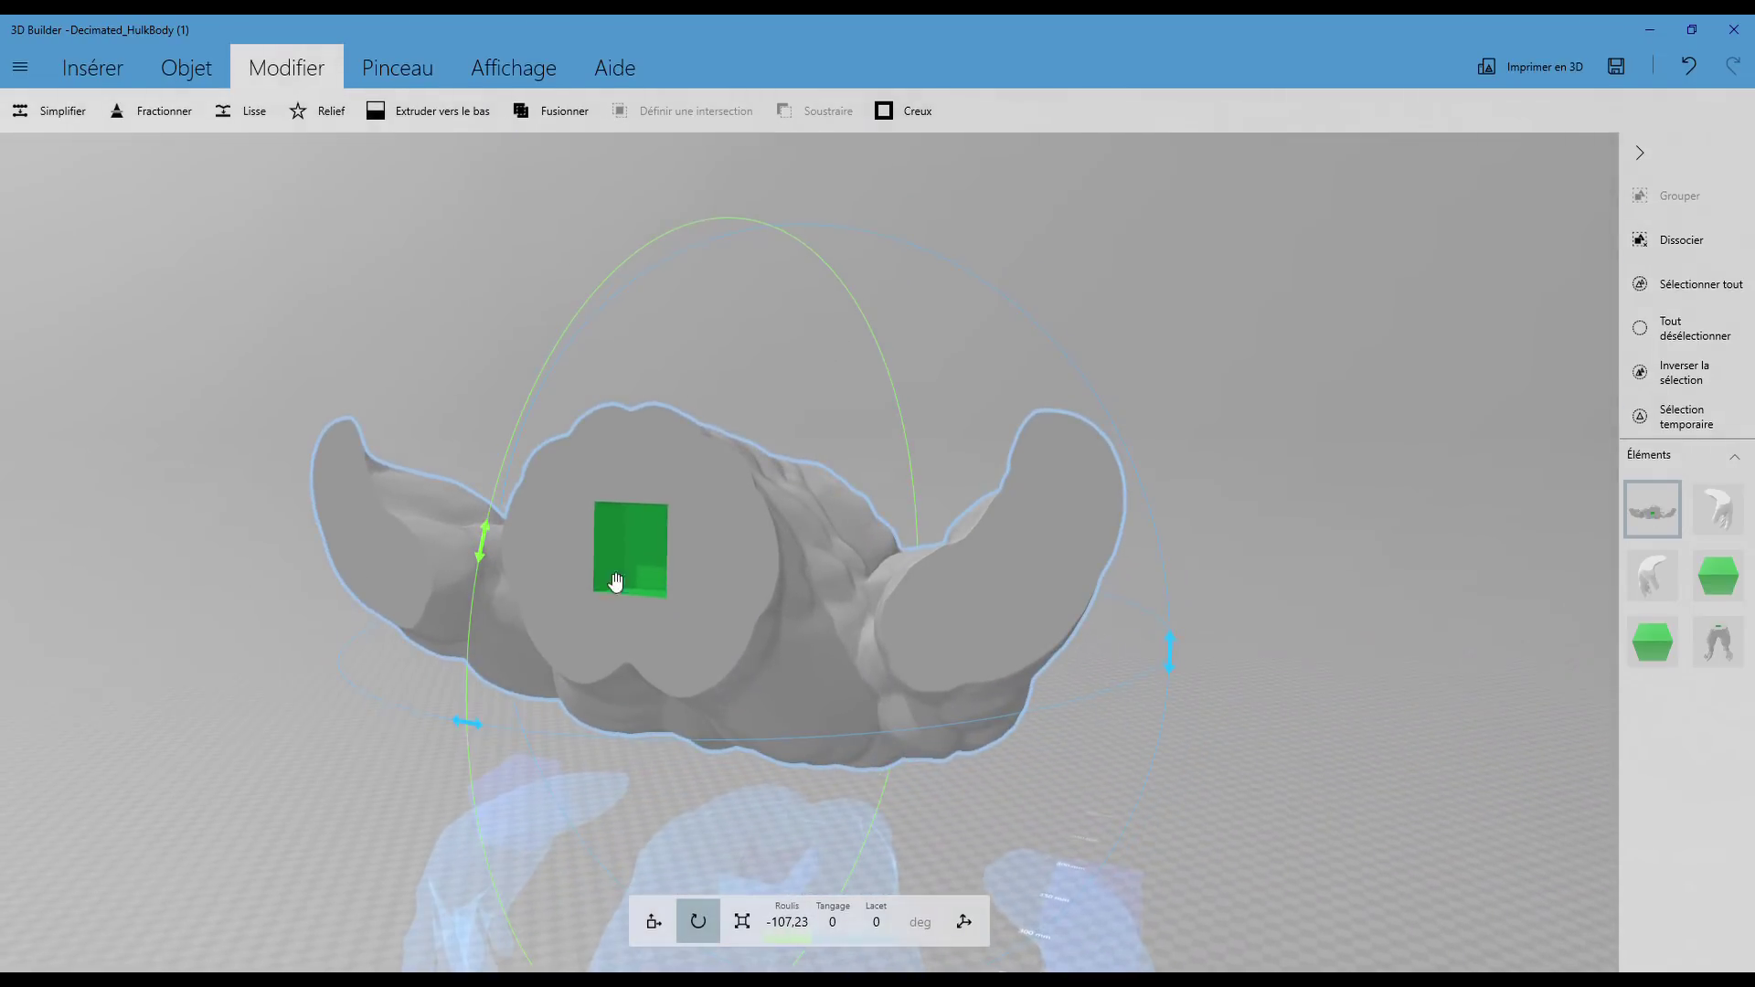
scroll(906, 375, "down", 2)
right_click_drag(501, 360, 806, 391)
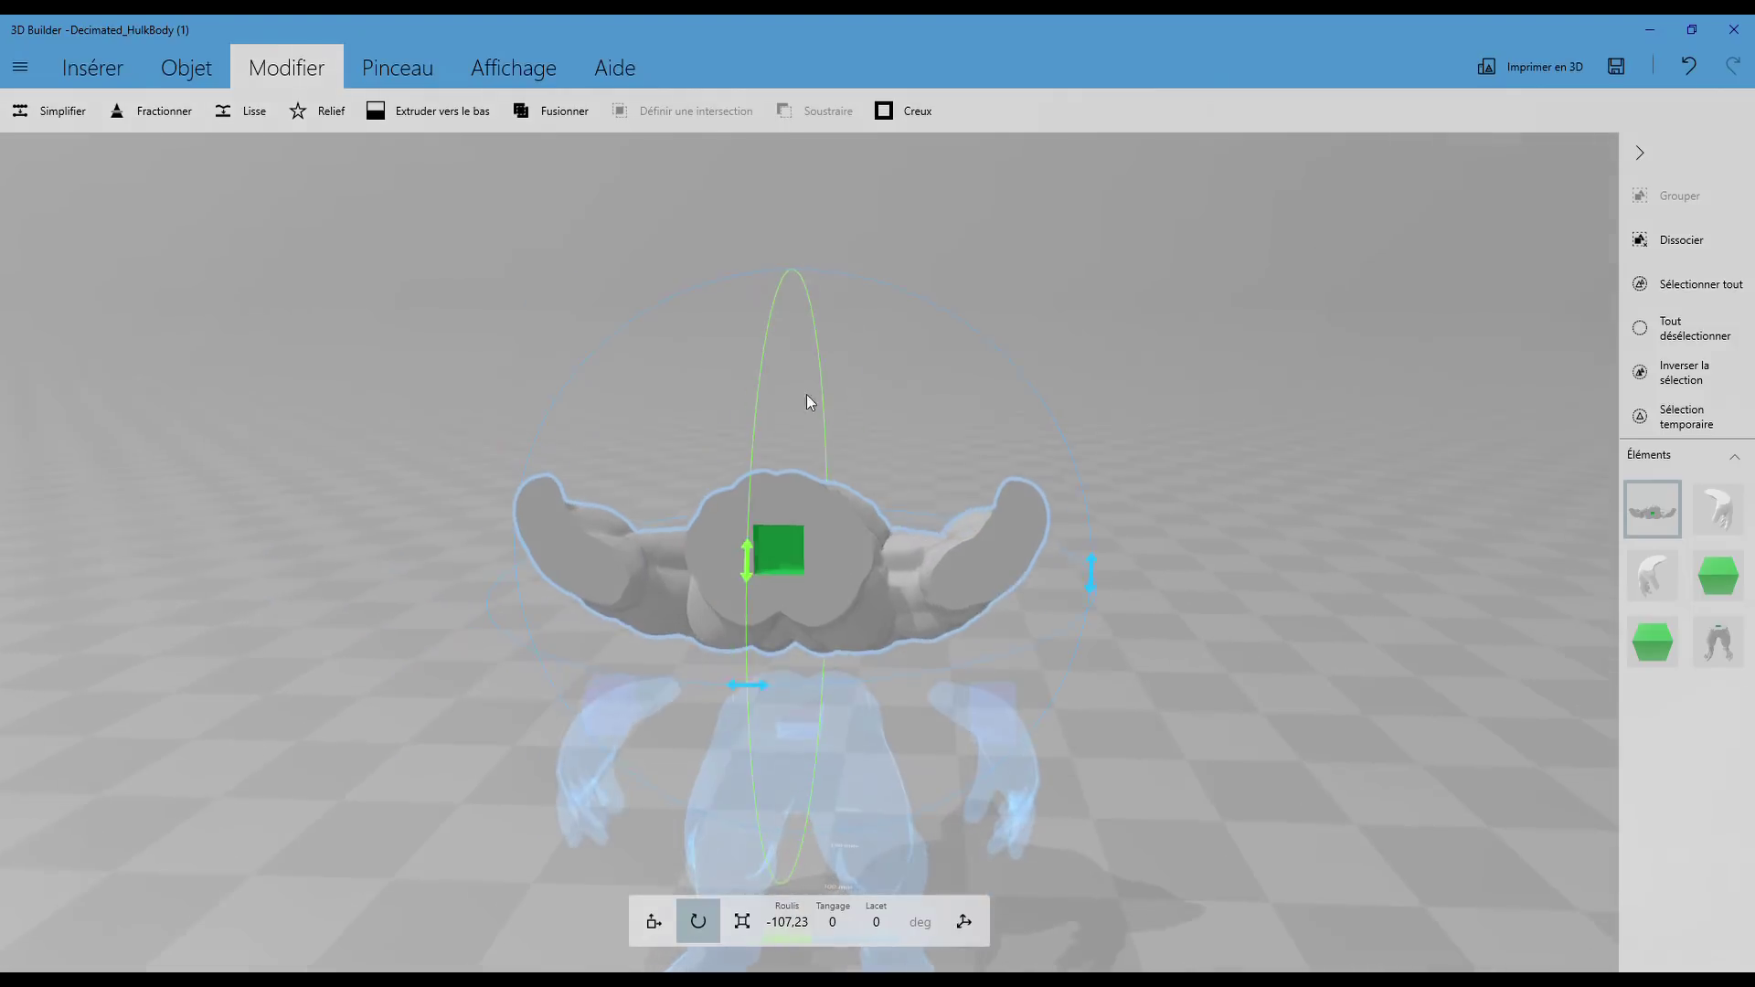
scroll(807, 393, "down", 2)
left_click(869, 666)
scroll(1073, 635, "up", 3)
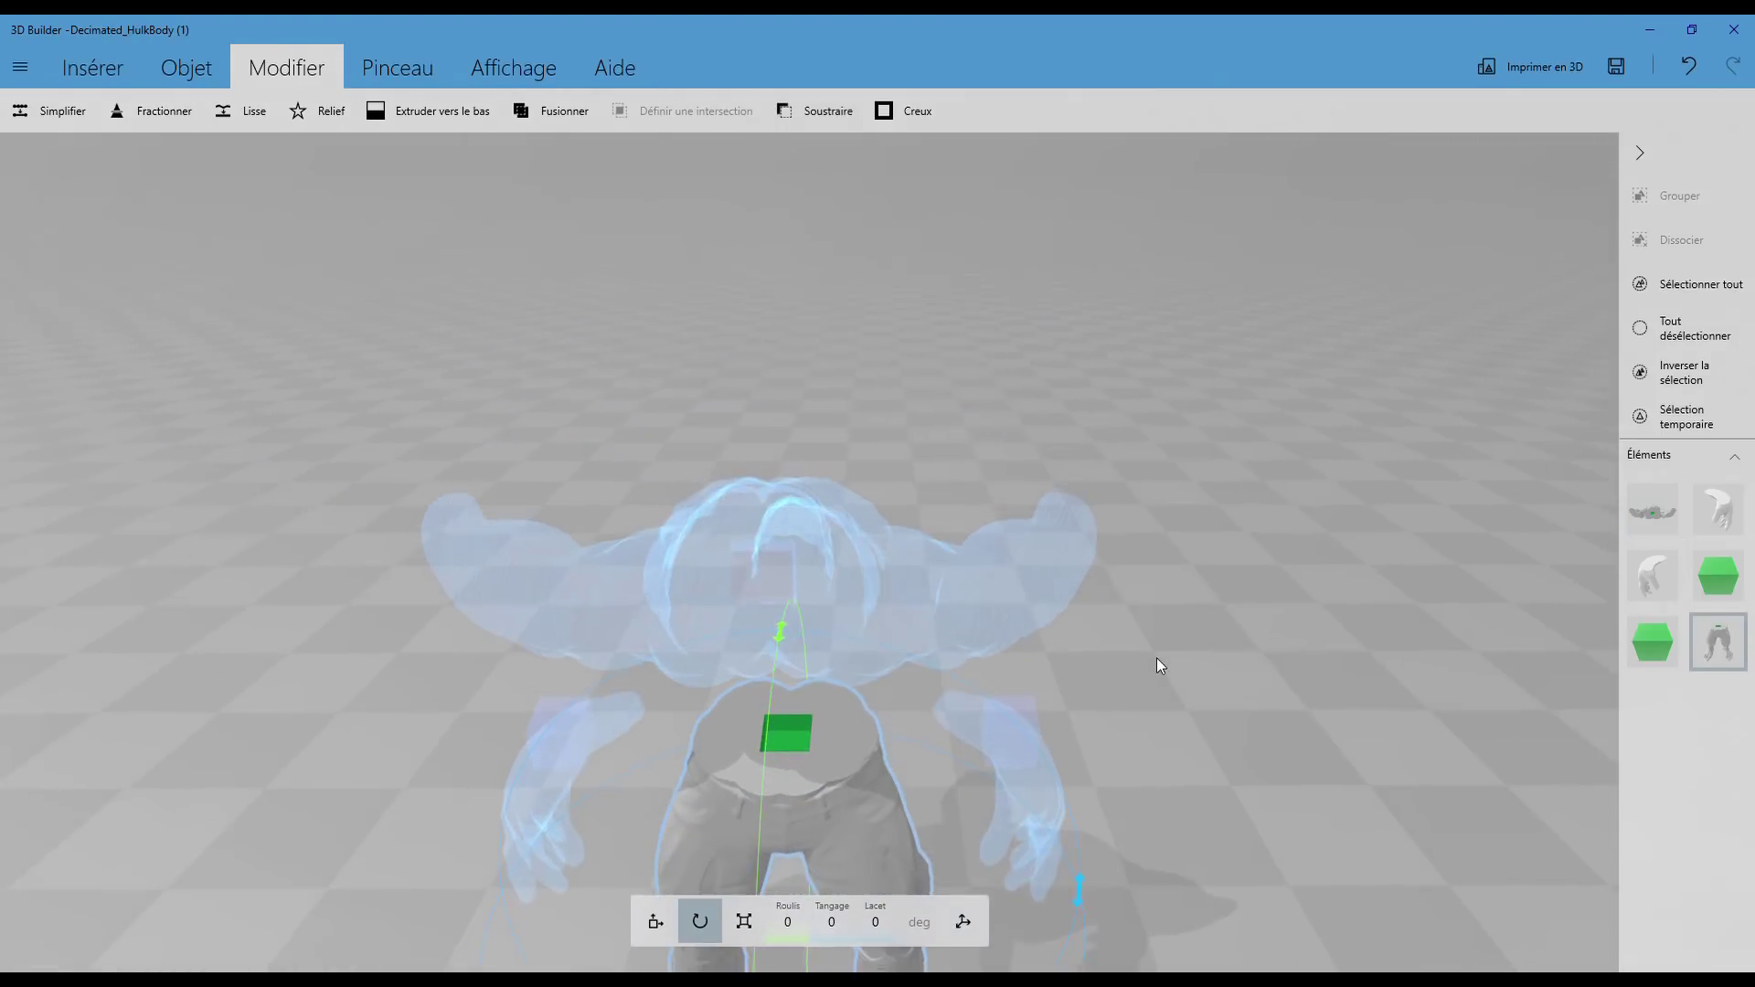
scroll(1155, 656, "up", 2)
scroll(1136, 484, "down", 2)
scroll(1088, 584, "down", 2)
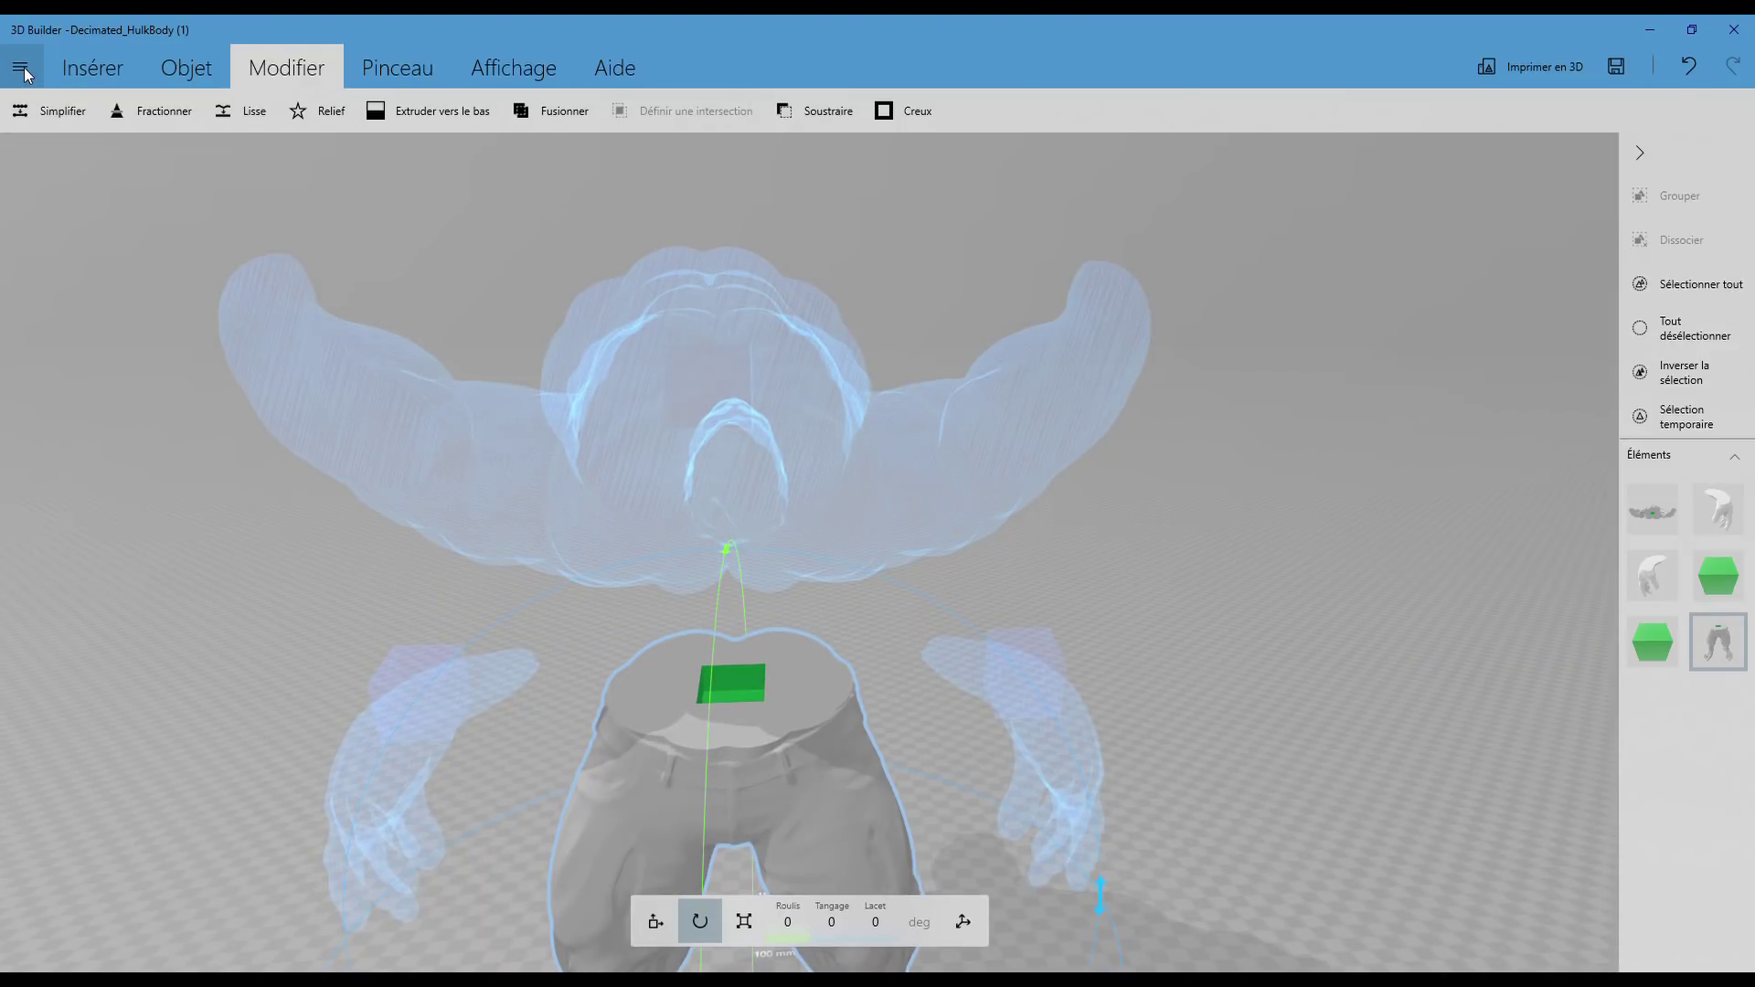
Step: Undo the torso rotation and switch off the Rayon X display
key("ctrl+z")
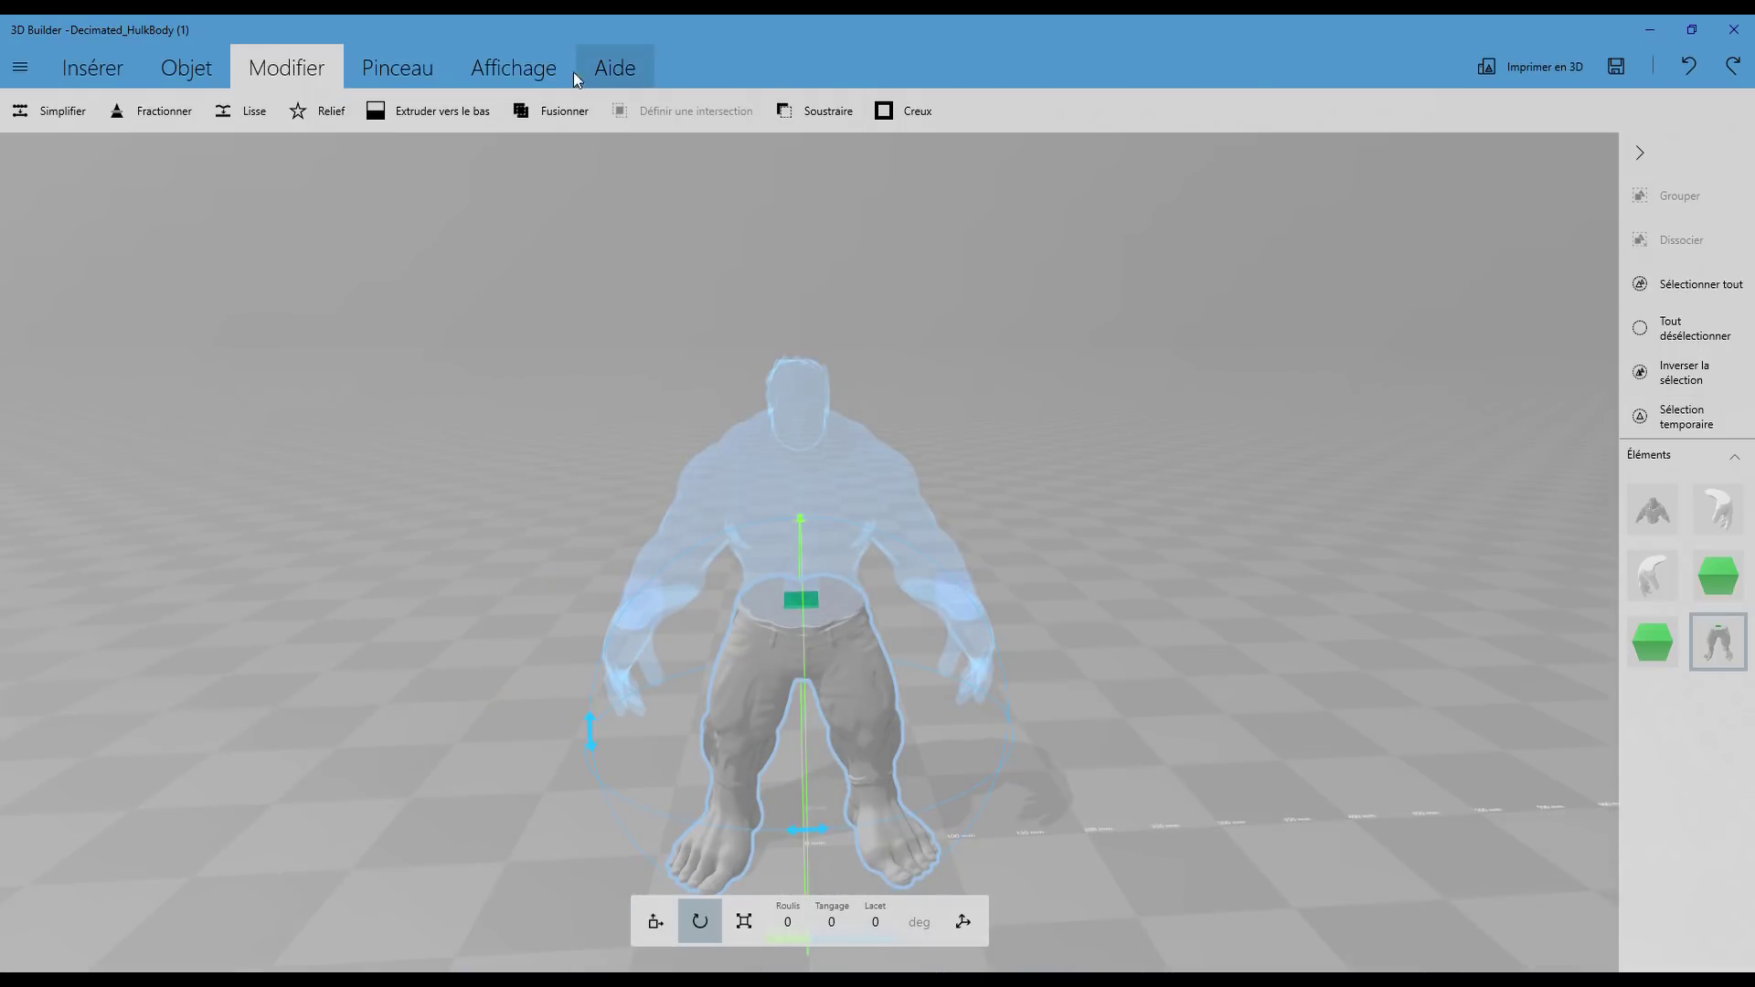
left_click(513, 67)
left_click(876, 111)
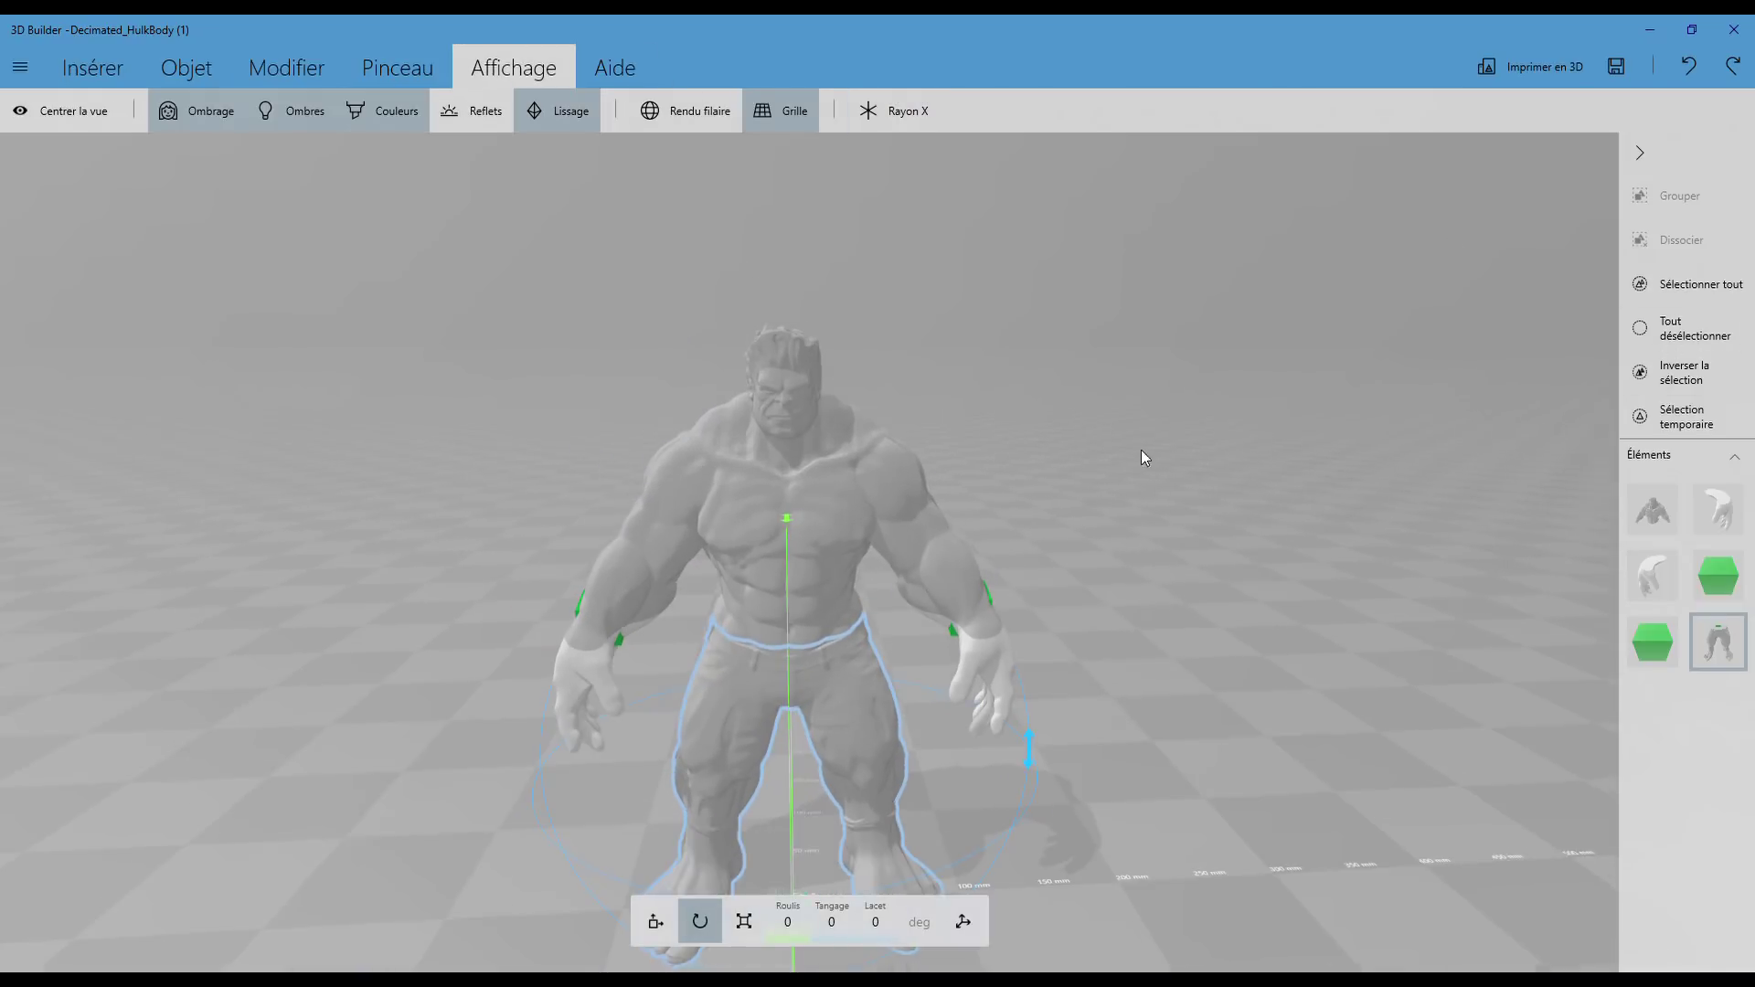
scroll(1134, 462, "up", 5)
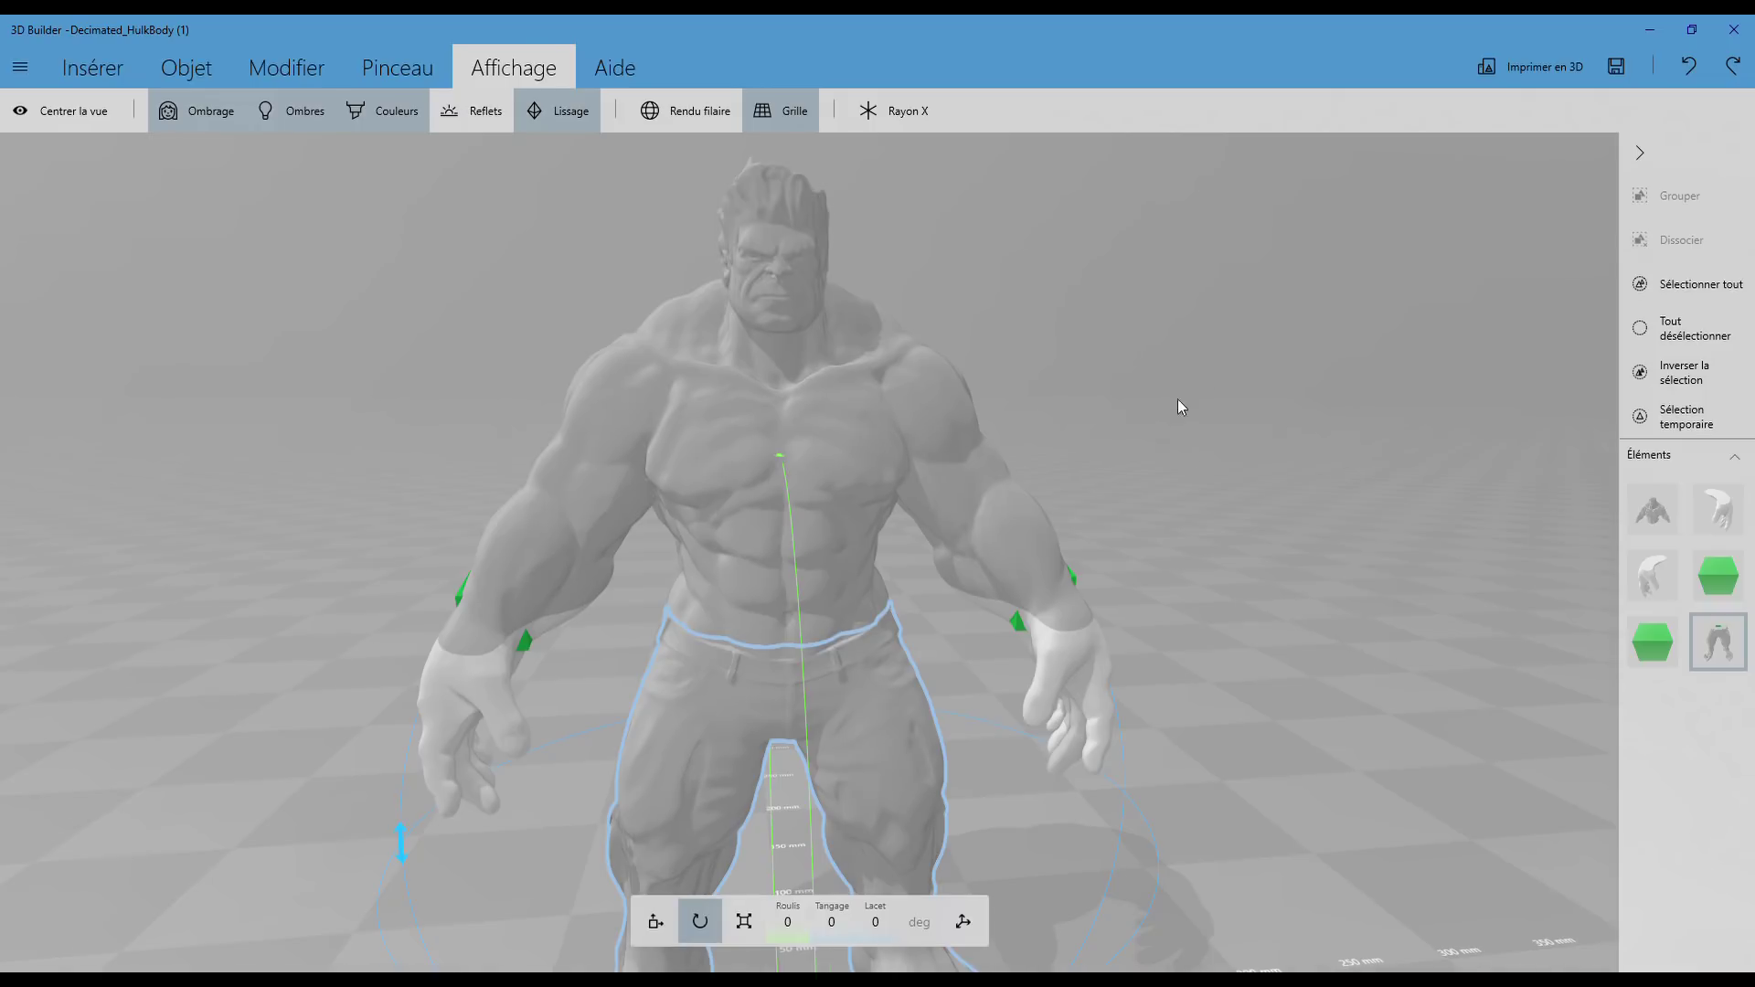
Step: Select the torso and slide it left to about X -184.63 mm
scroll(1166, 407, "down", 2)
scroll(988, 518, "down", 2)
scroll(1017, 607, "down", 2)
scroll(1150, 726, "down", 2)
scroll(1073, 513, "down", 2)
scroll(974, 716, "down", 1)
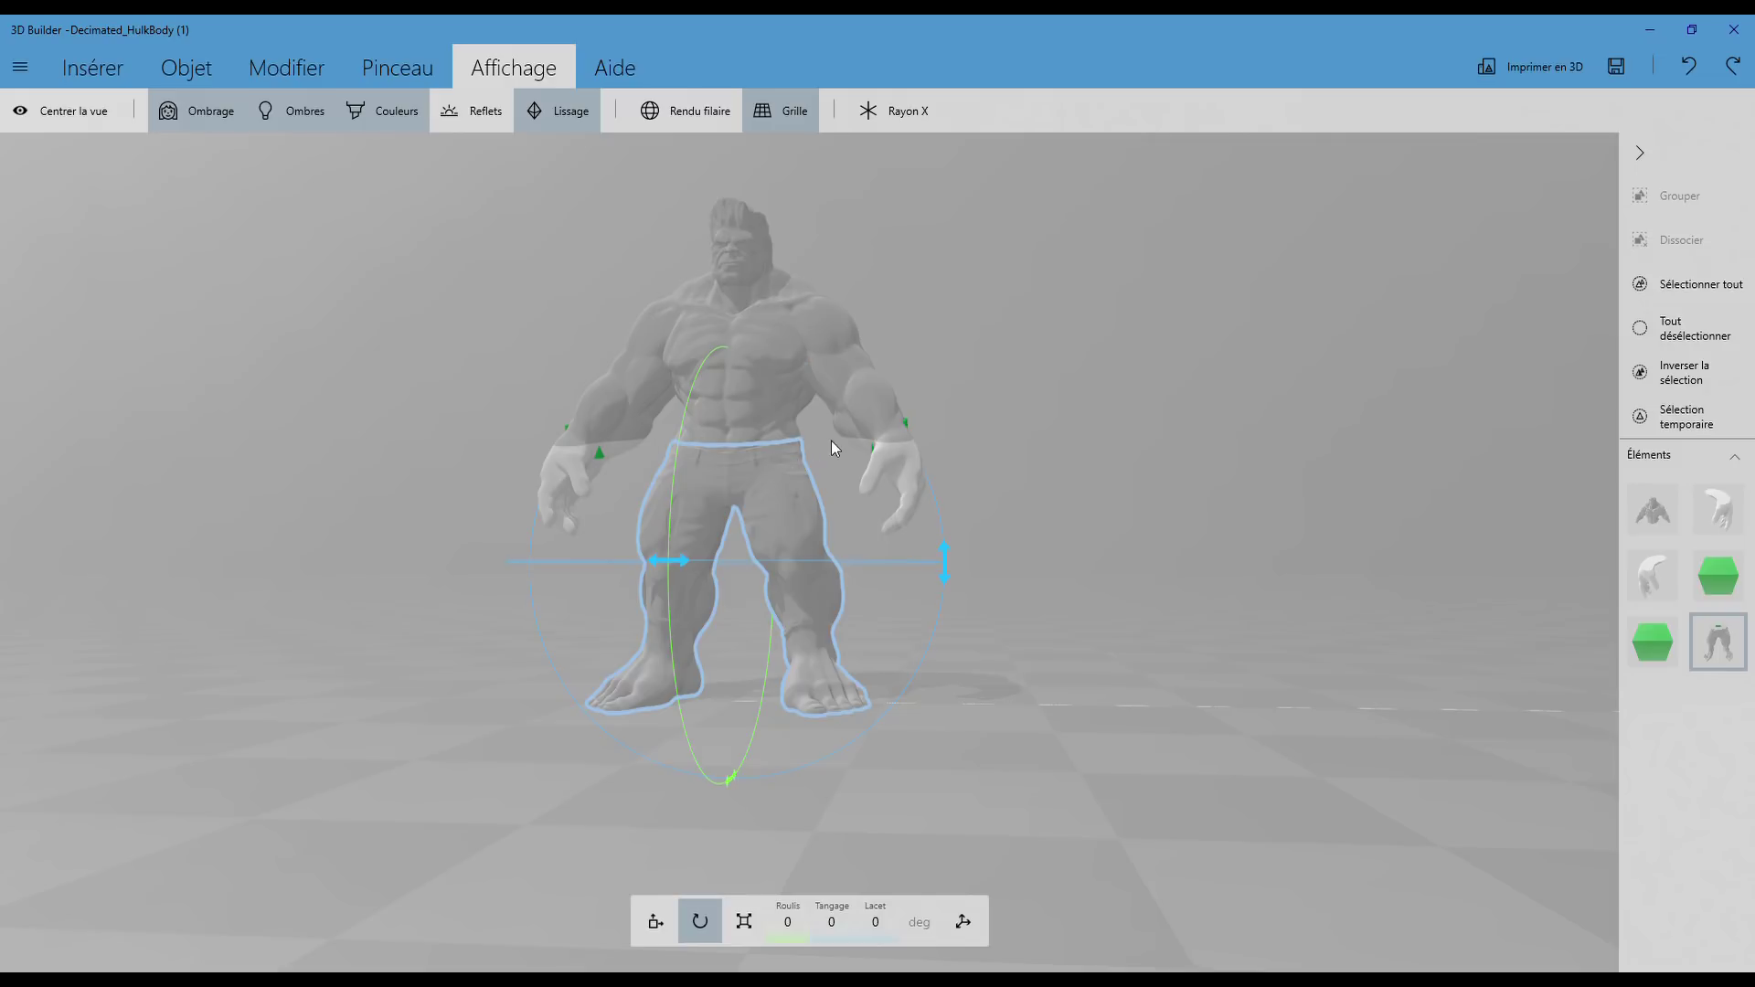
scroll(771, 517, "up", 3)
scroll(823, 530, "down", 3)
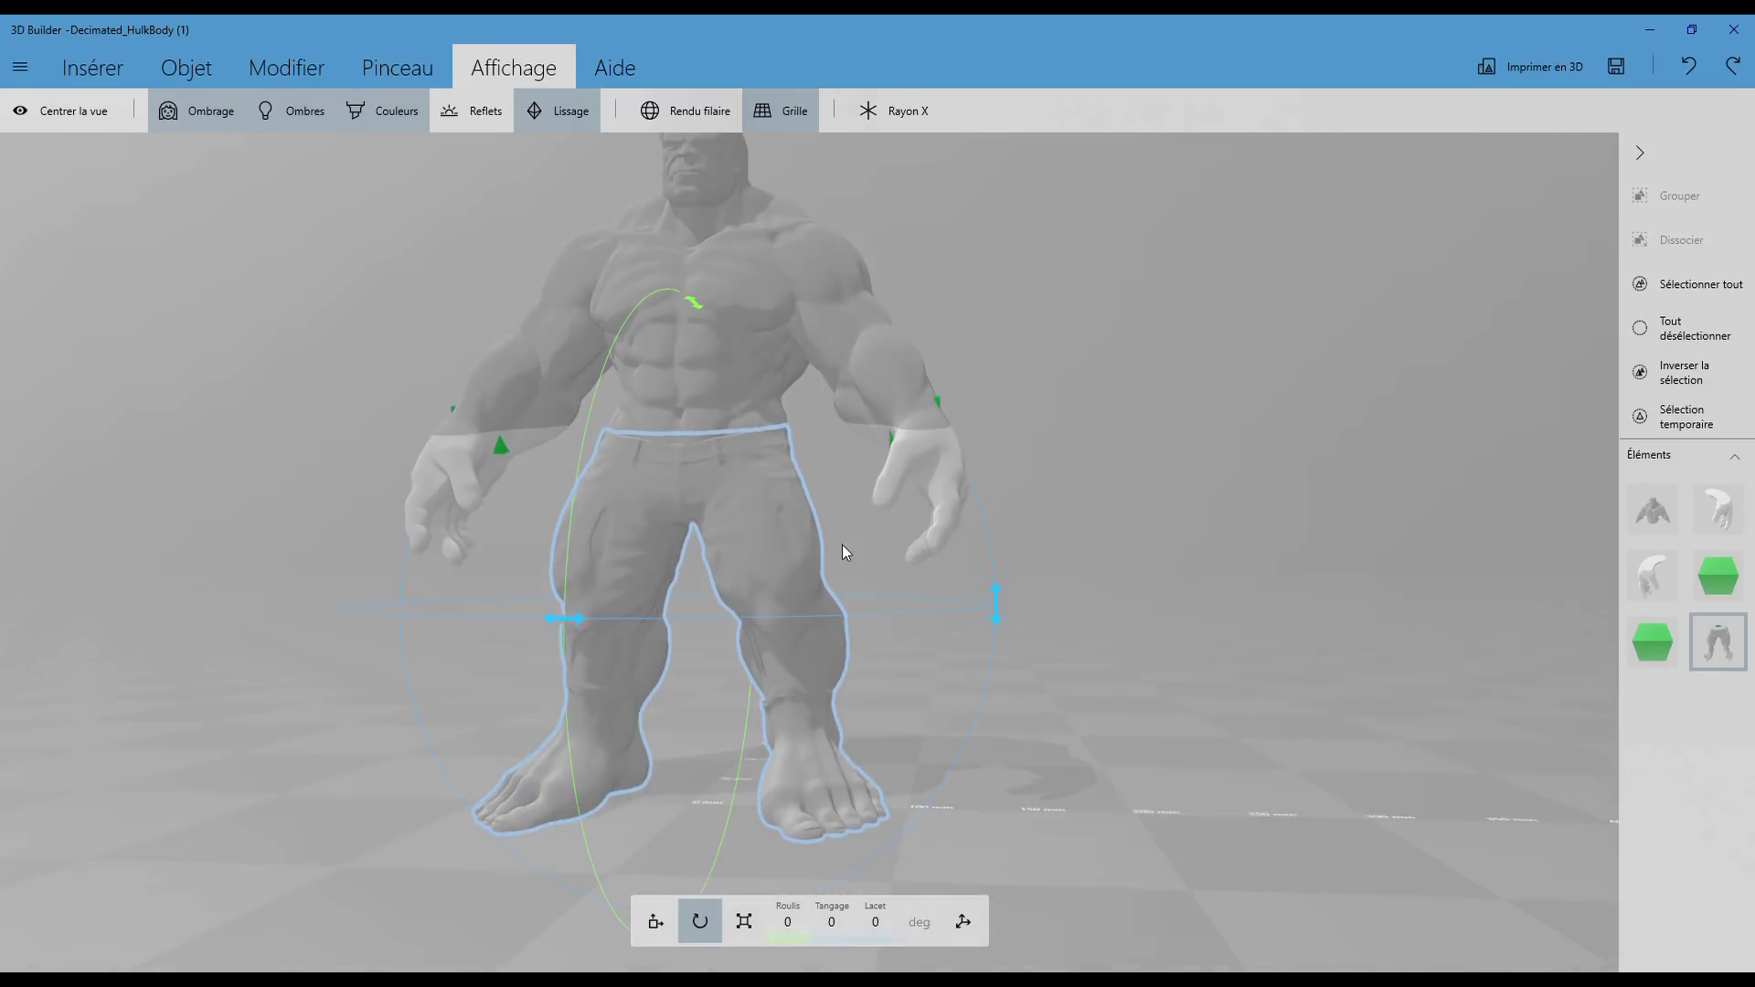
left_click_drag(913, 603, 943, 597)
left_click(715, 417)
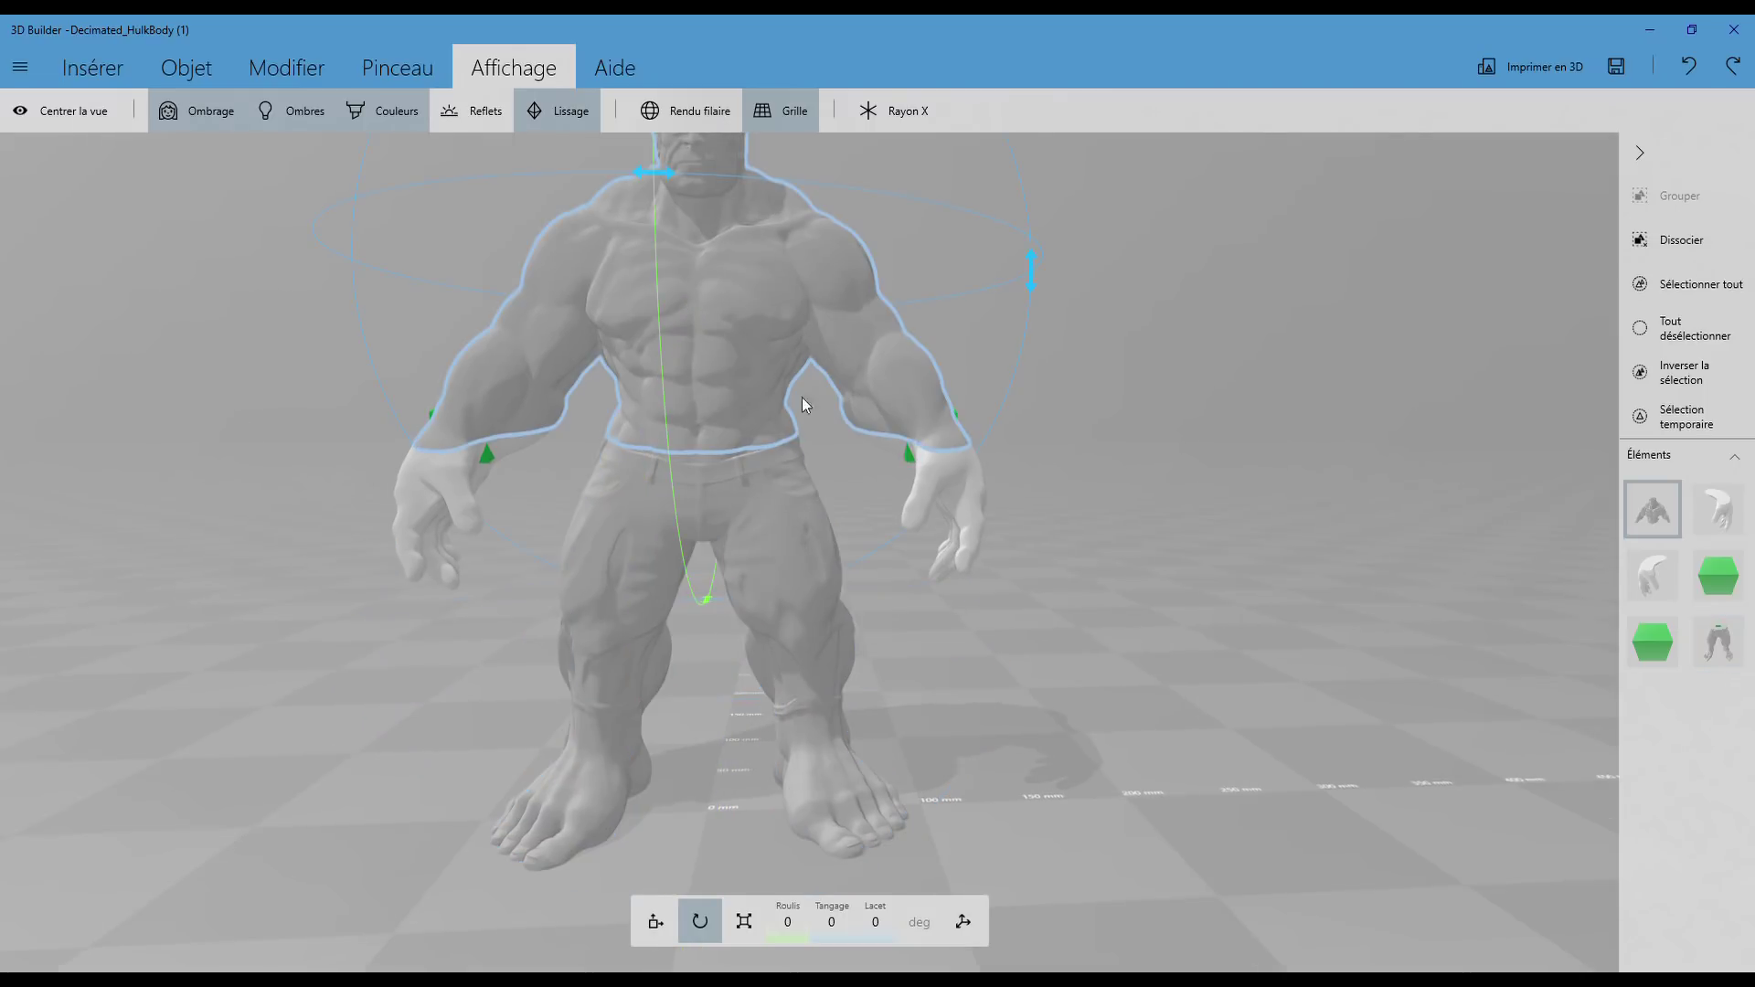
left_click(654, 925)
left_click_drag(1002, 287, 692, 442)
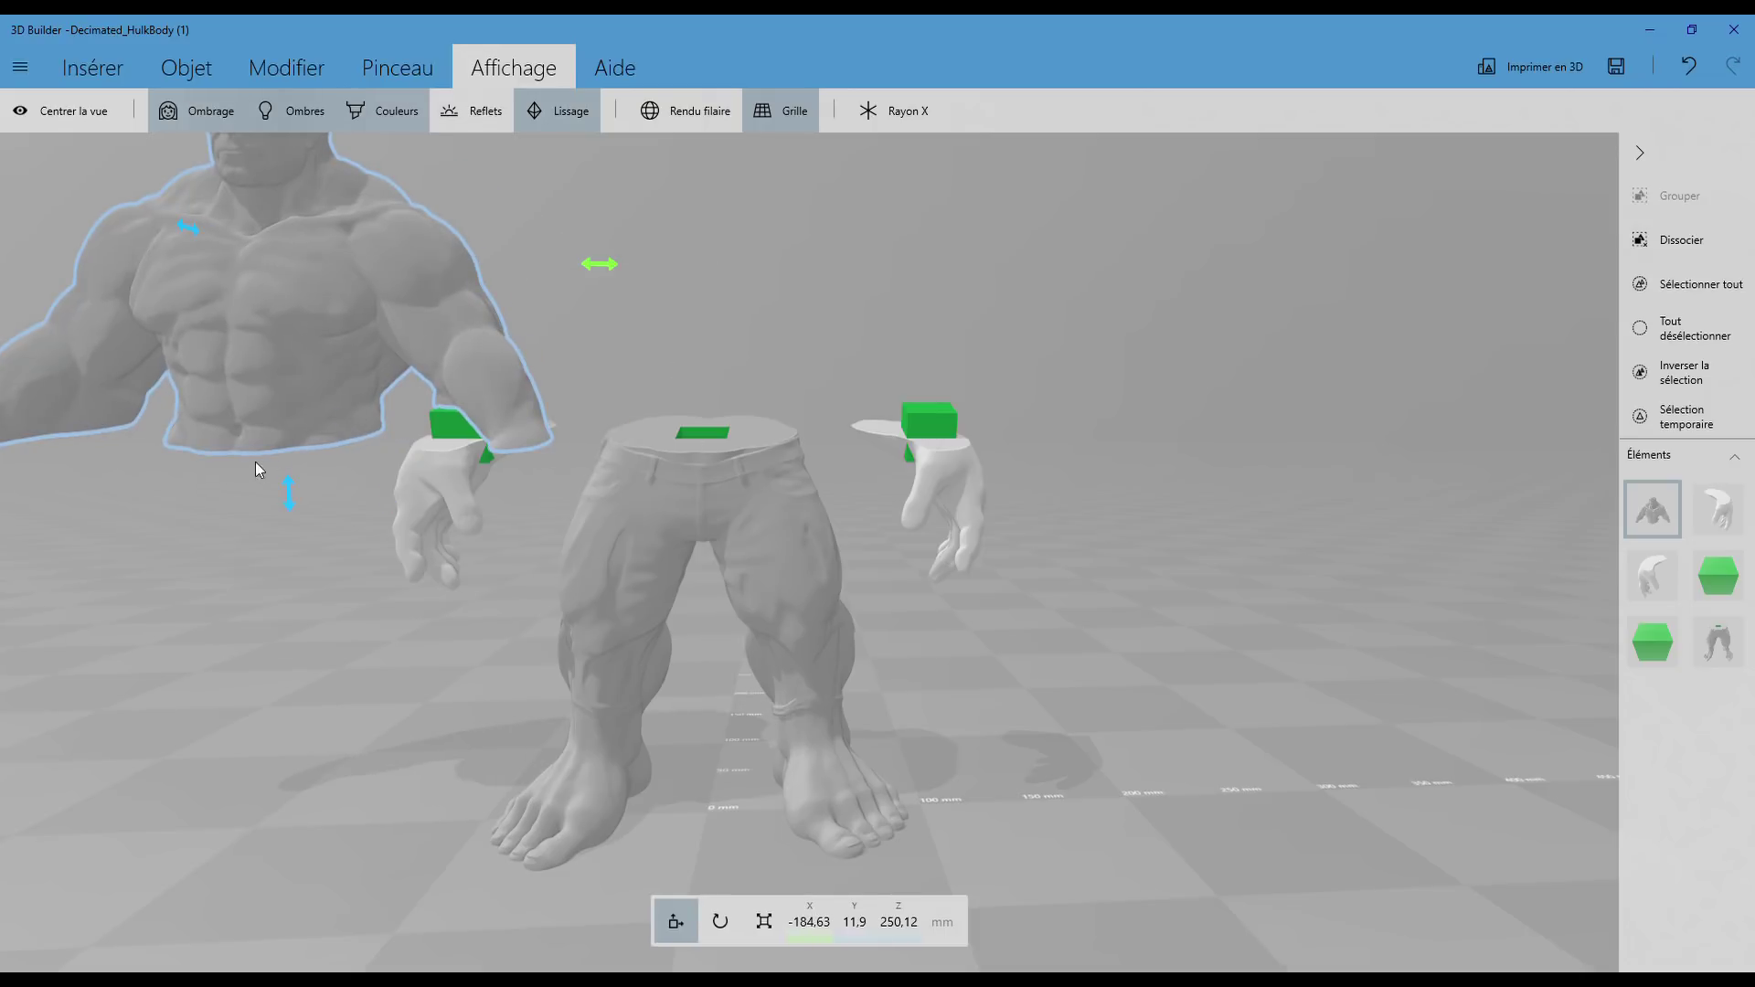
Step: Check the moved torso from below and above, then paste a cube peg onto the legs' waist
right_click_drag(265, 469, 267, 414)
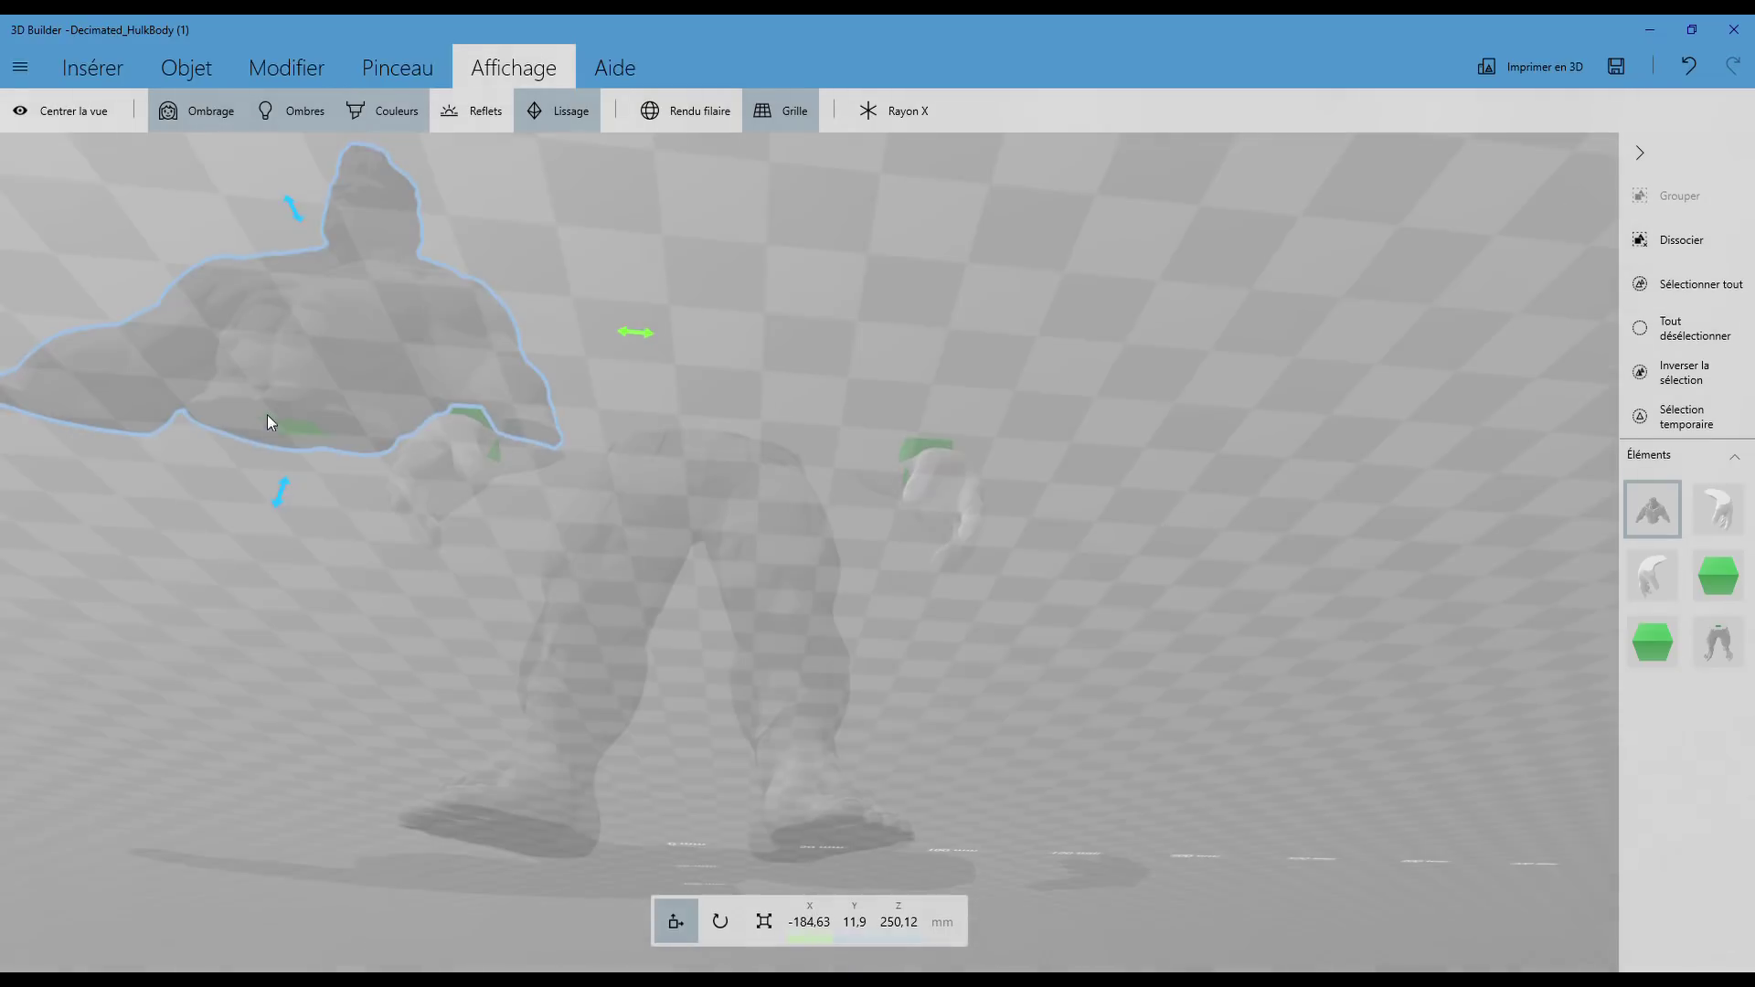
right_click_drag(193, 515, 181, 726)
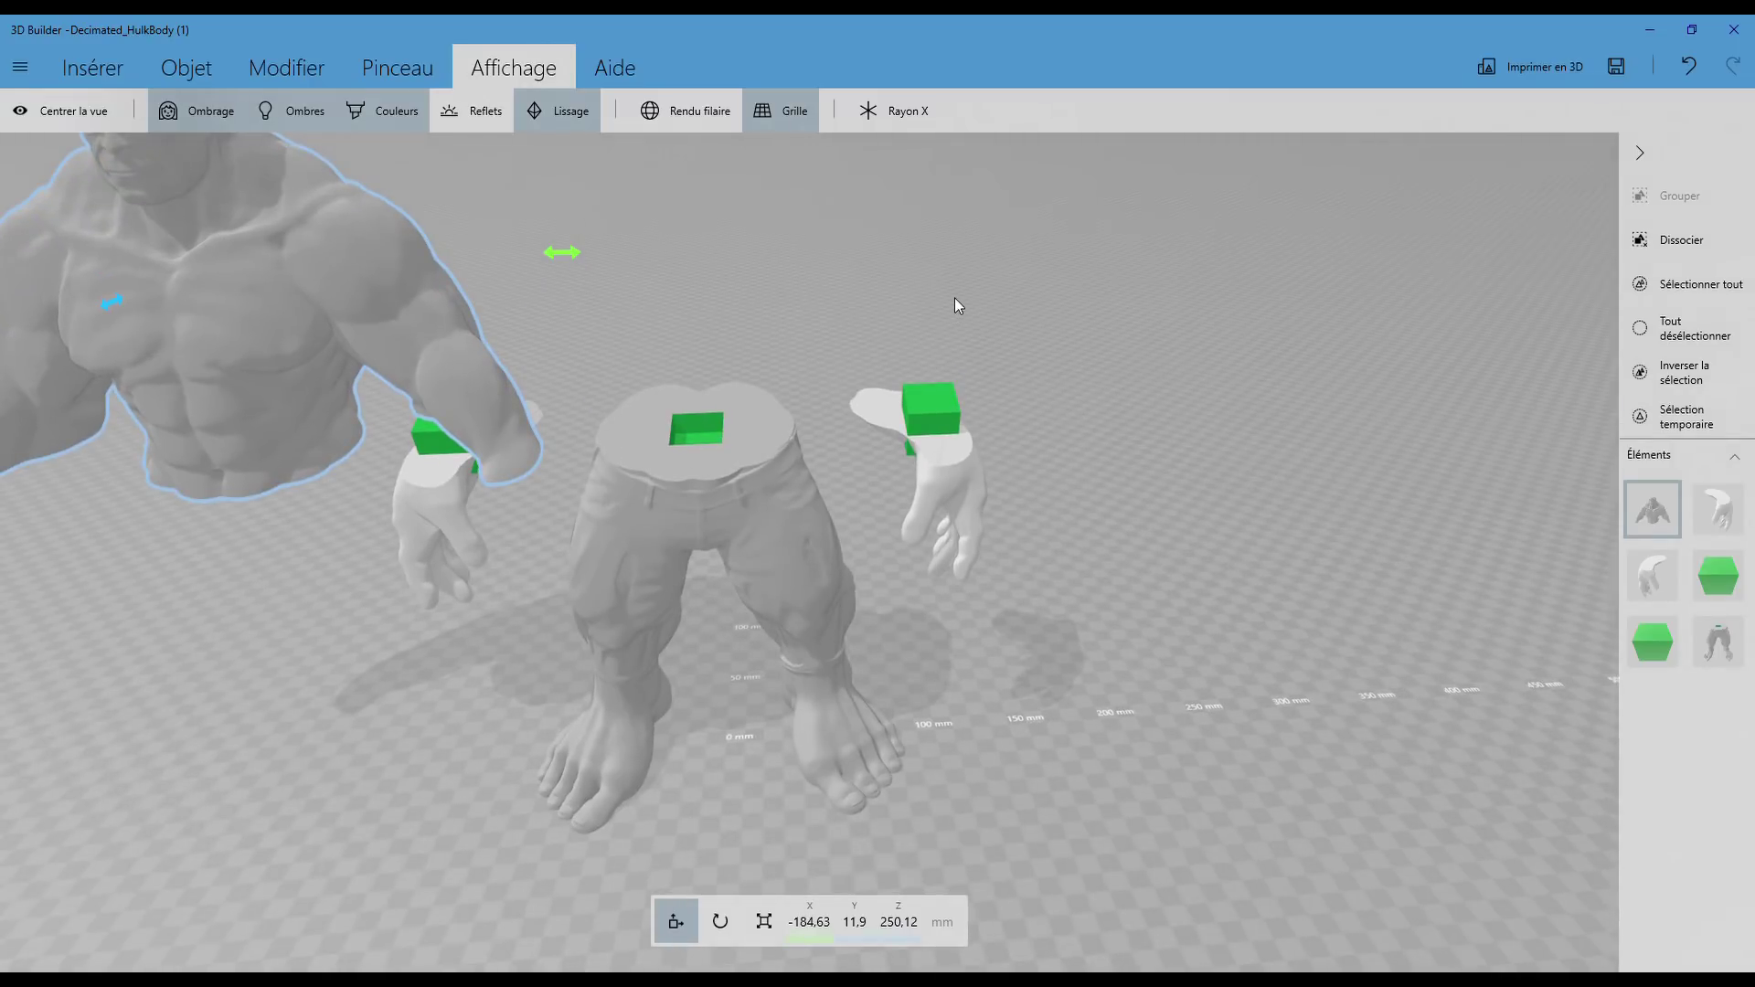
right_click_drag(1024, 288, 1061, 355)
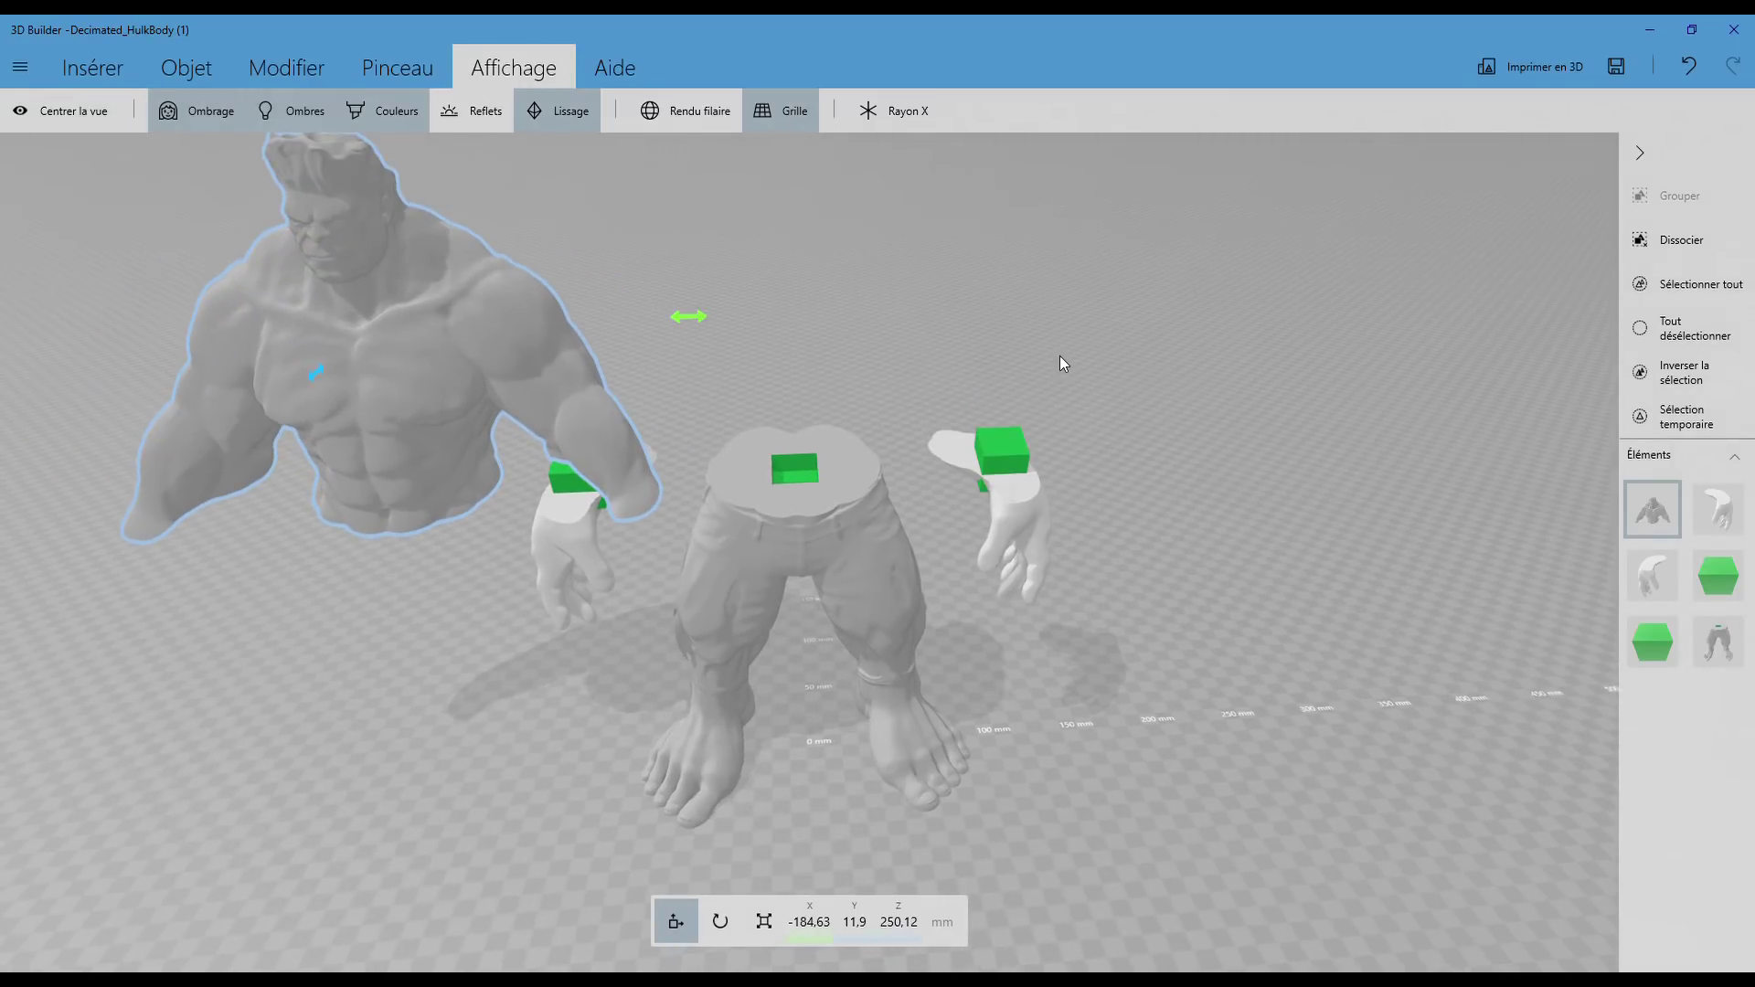
key("ctrl+v")
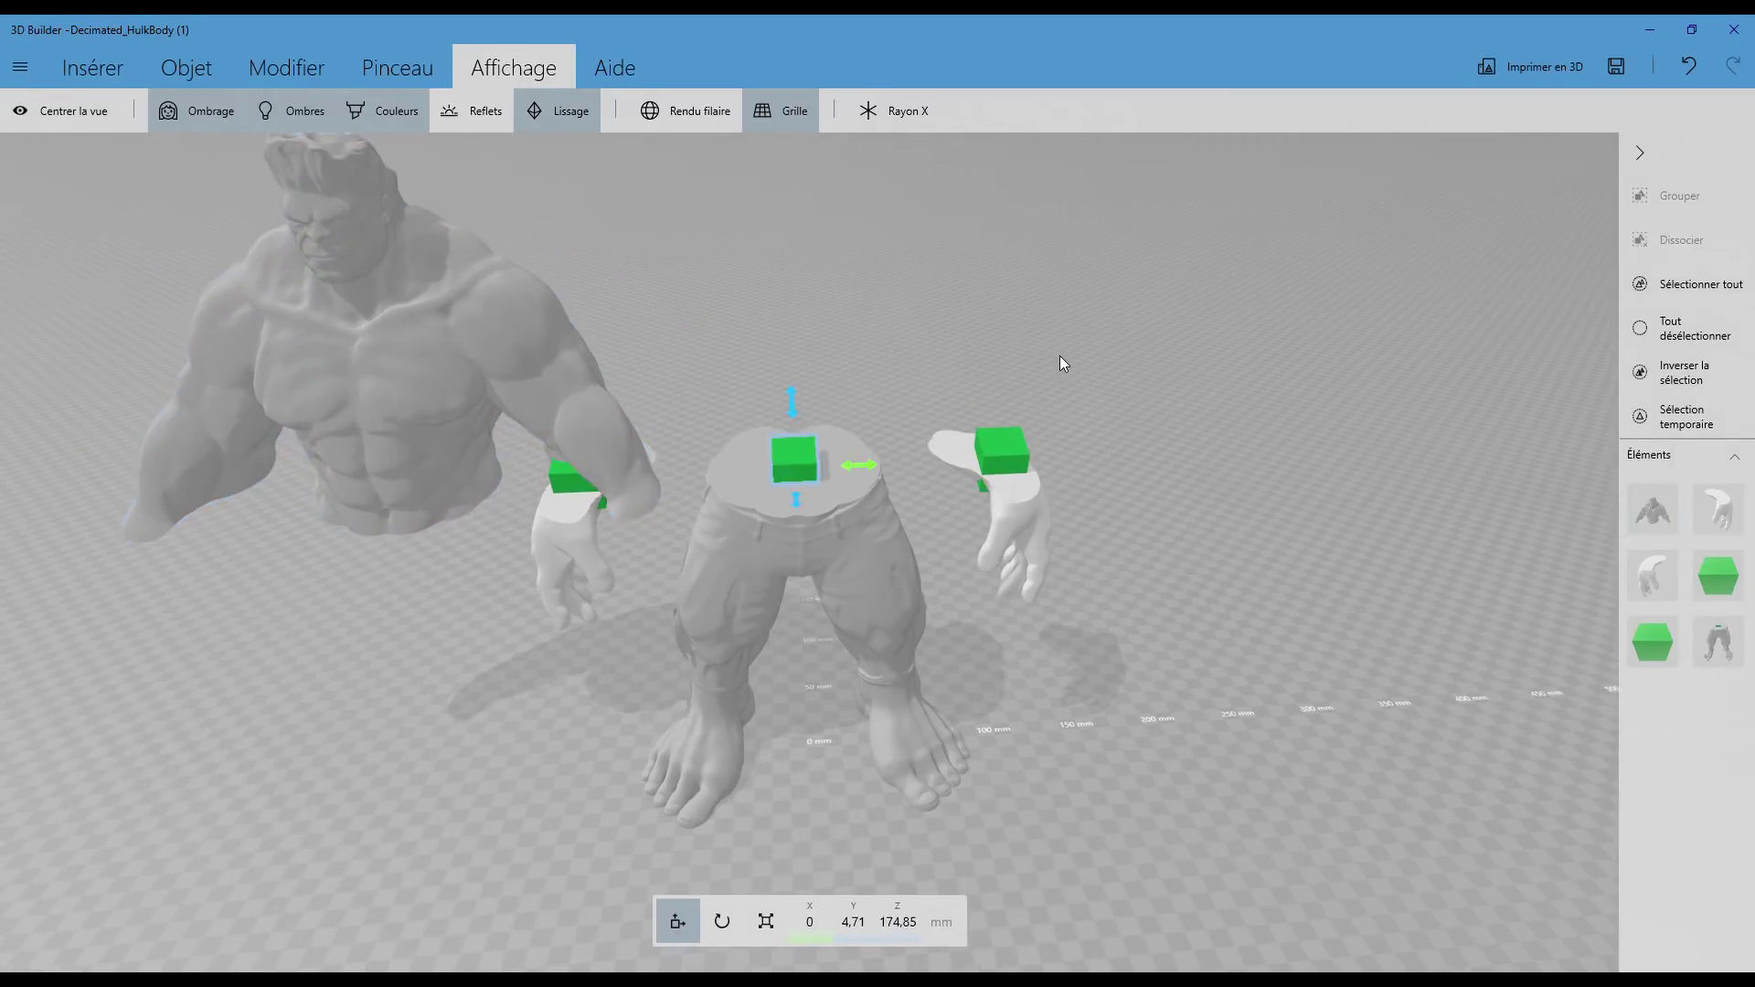
Step: Deselect the cube and turn off part colours with Couleurs
scroll(830, 409, "up", 3)
scroll(1008, 447, "up", 2)
scroll(1008, 446, "down", 3)
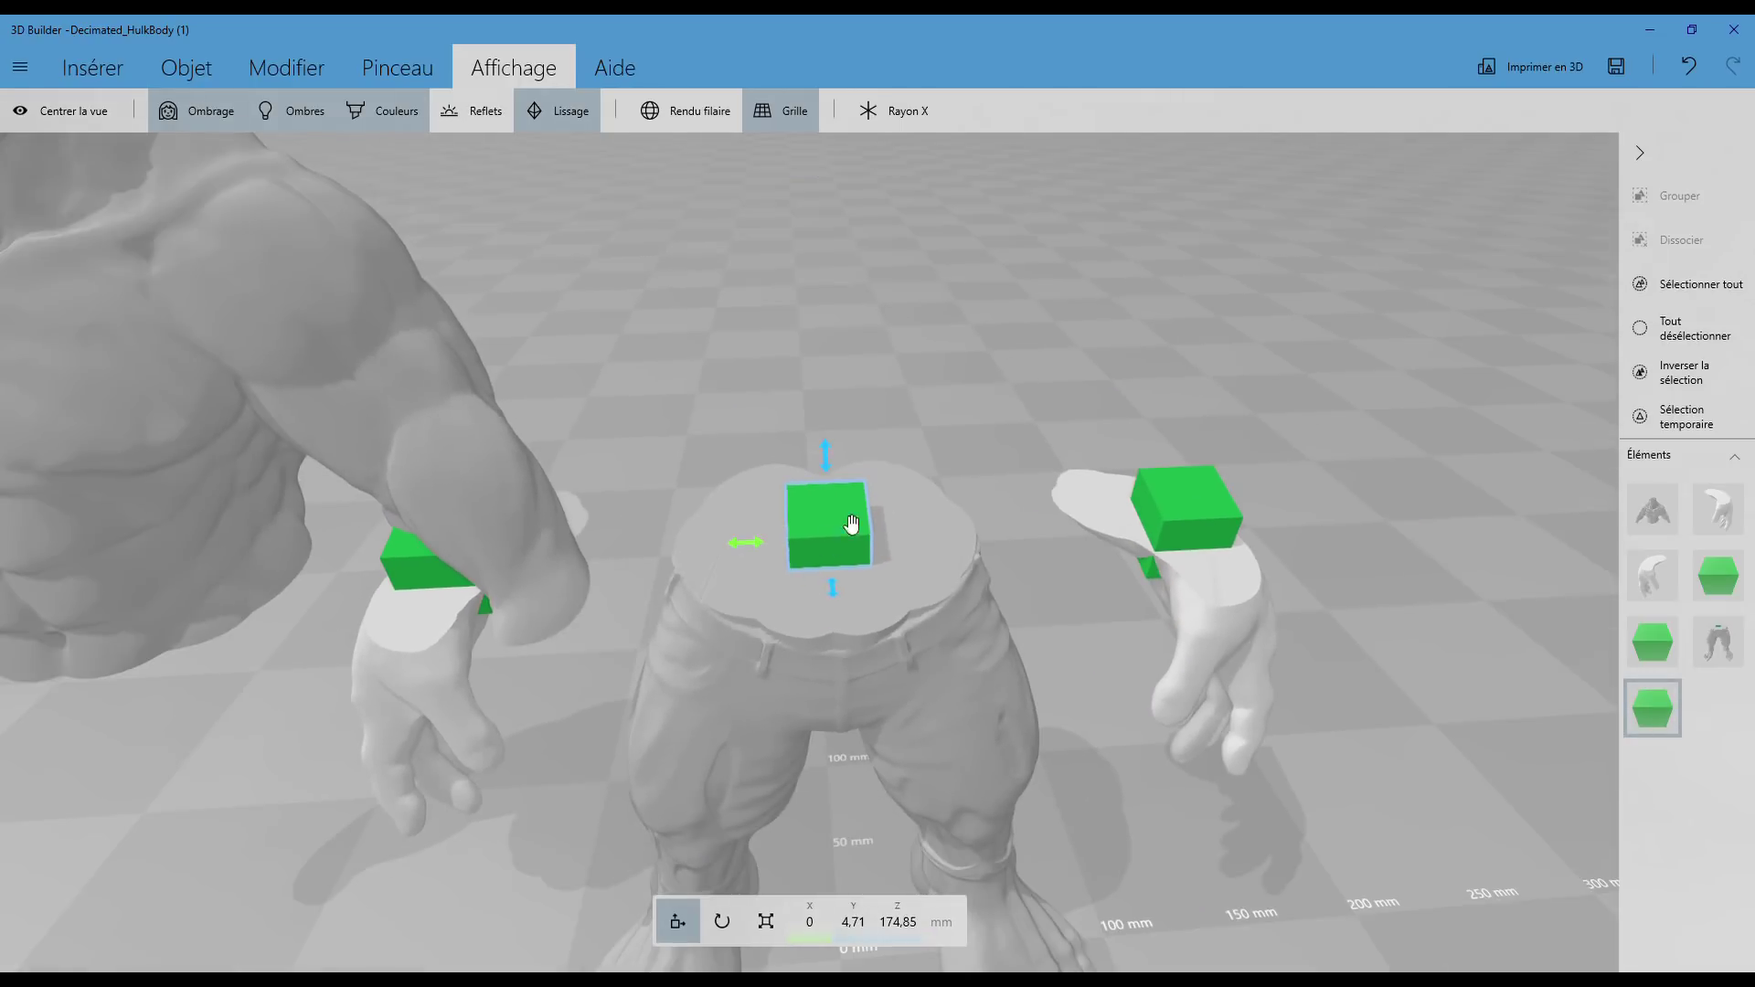
scroll(1002, 437, "down", 2)
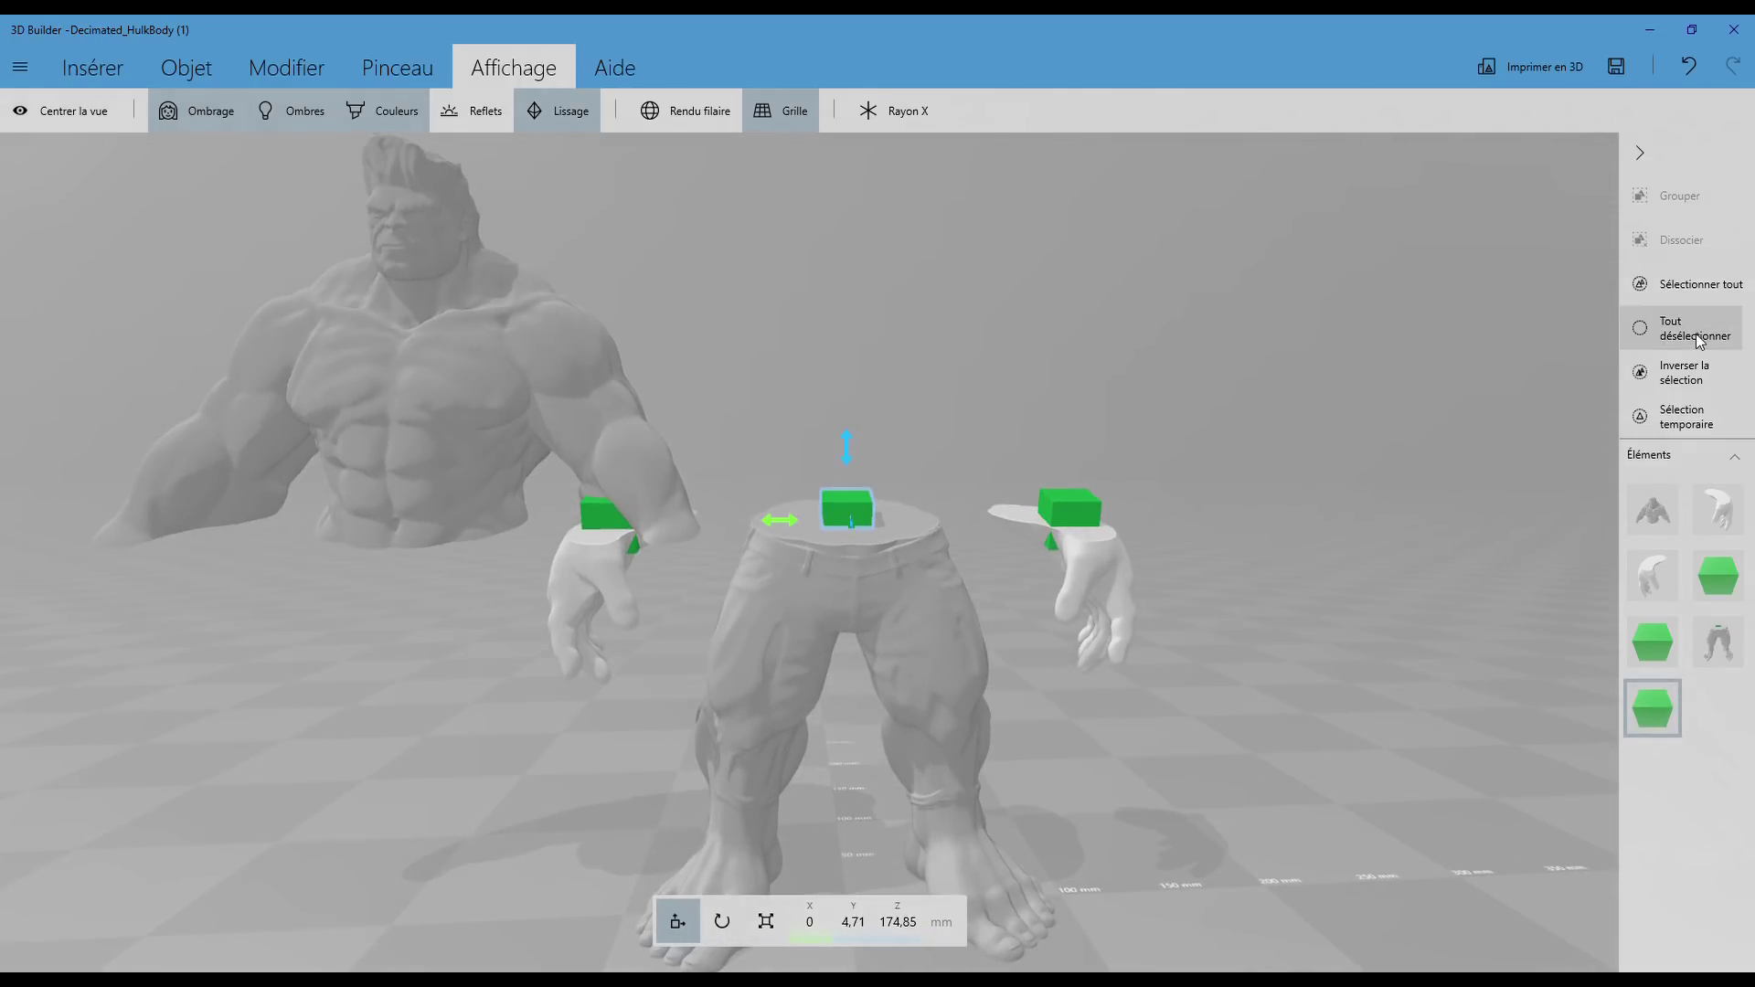
left_click(1679, 335)
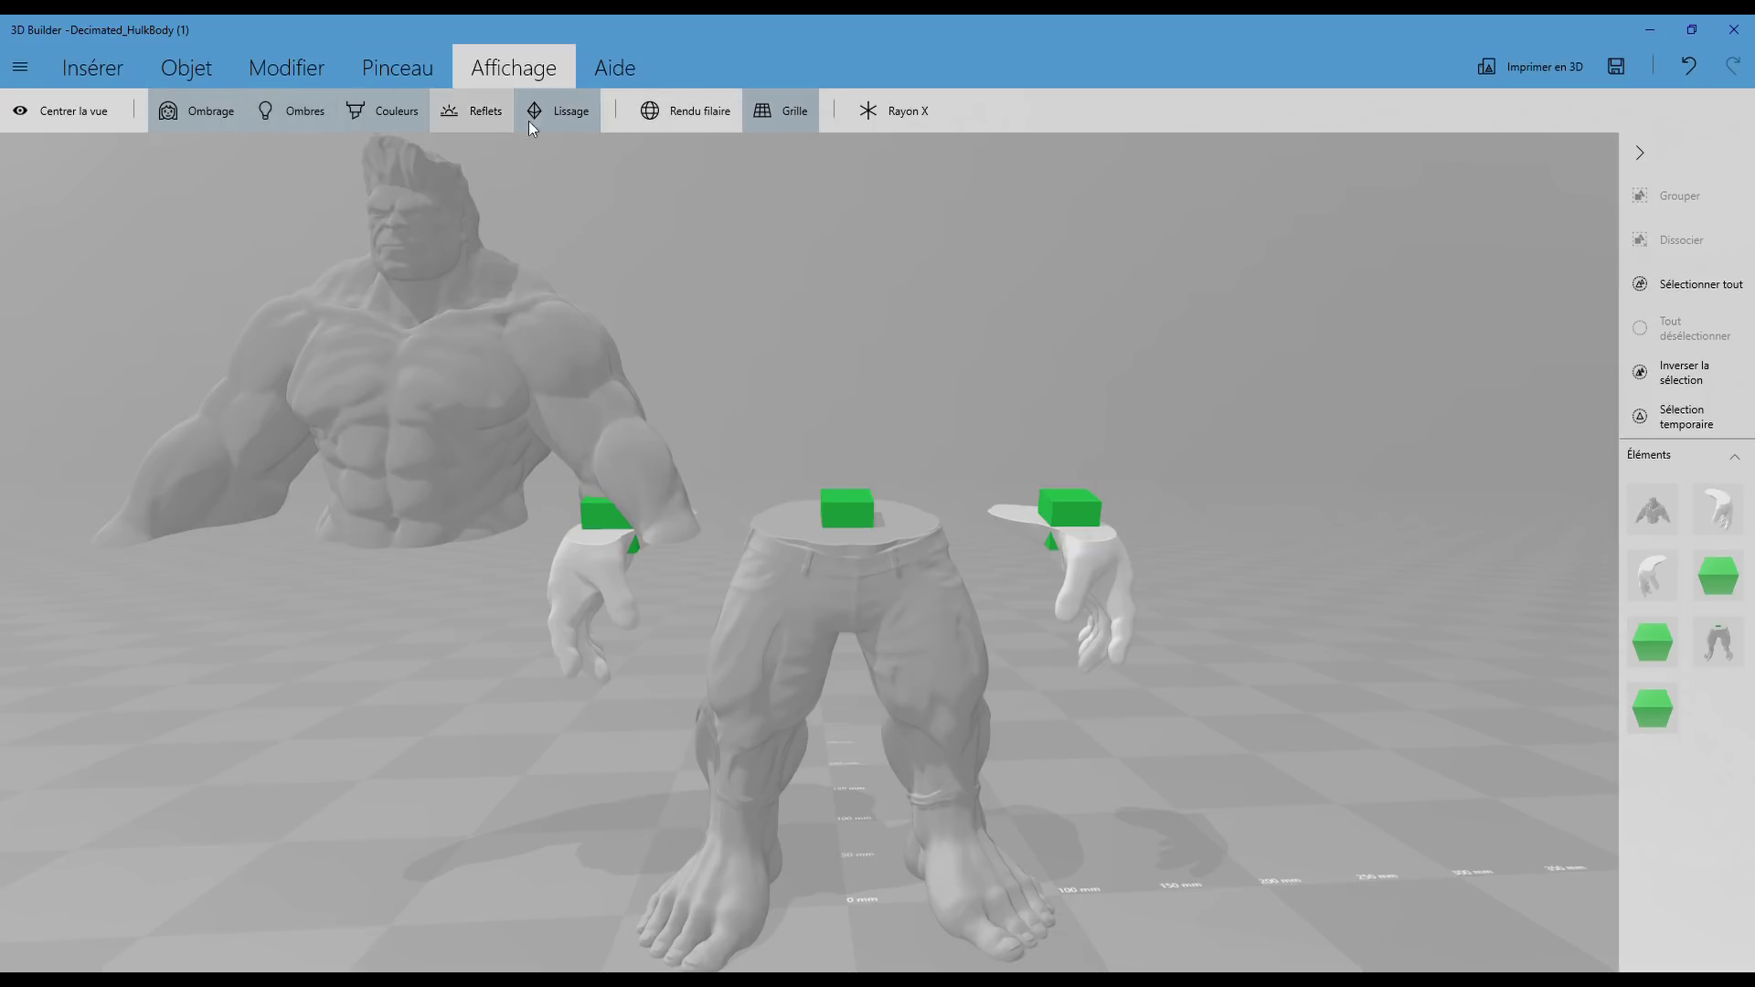
left_click(408, 115)
Step: Select the legs together with the waist cube peg
scroll(1090, 331, "down", 2)
left_click_drag(1090, 331, 1100, 415)
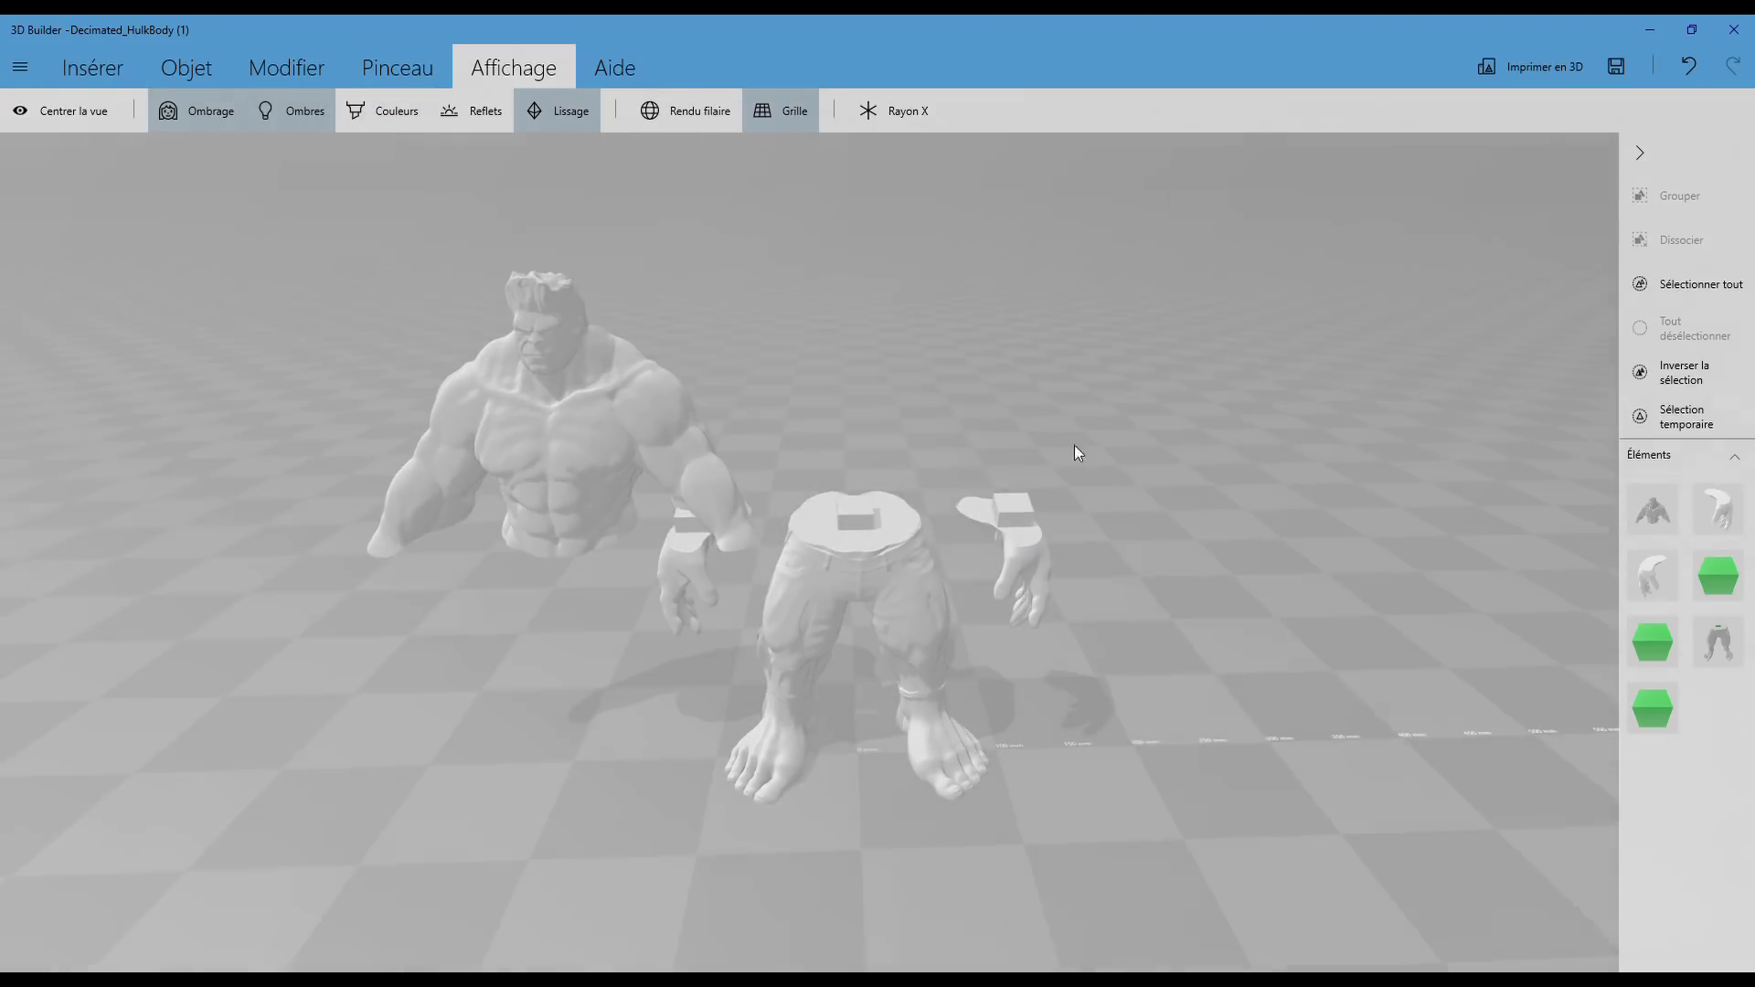
scroll(1005, 429, "up", 5)
mouse_move(979, 457)
left_mouse_down()
mouse_move(701, 549)
mouse_move(1058, 475)
mouse_move(1346, 311)
mouse_move(817, 428)
left_mouse_up()
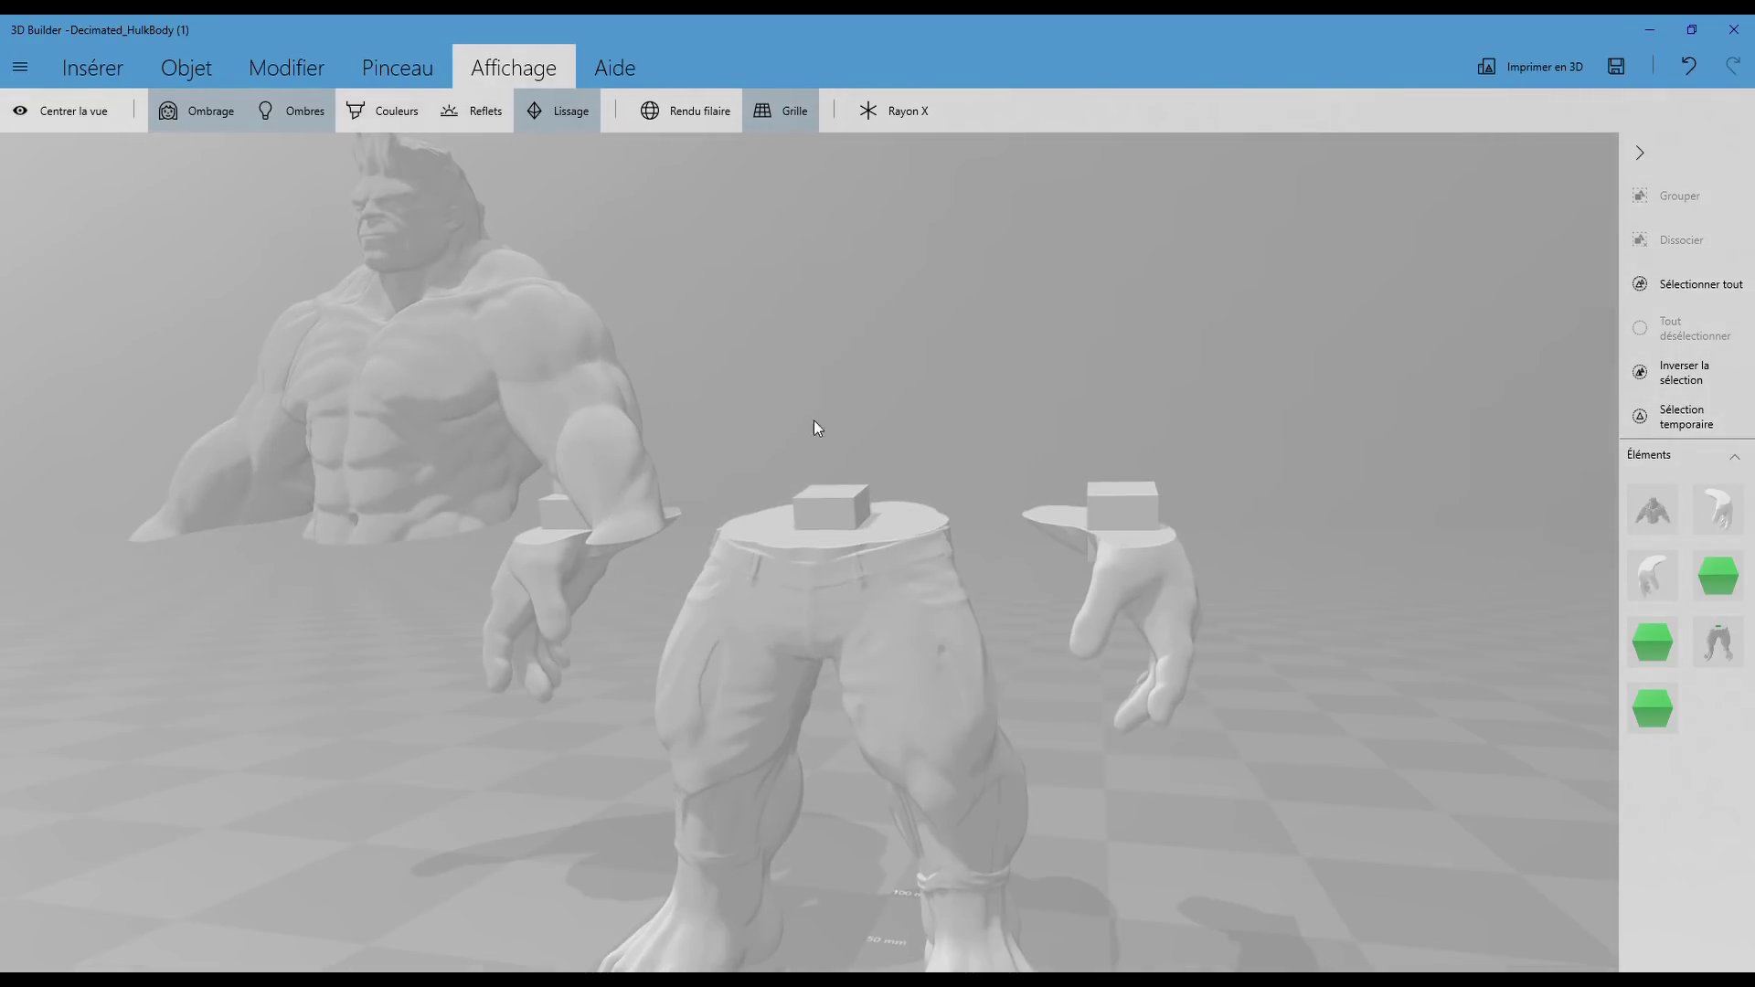
left_click(848, 532)
left_click(844, 510)
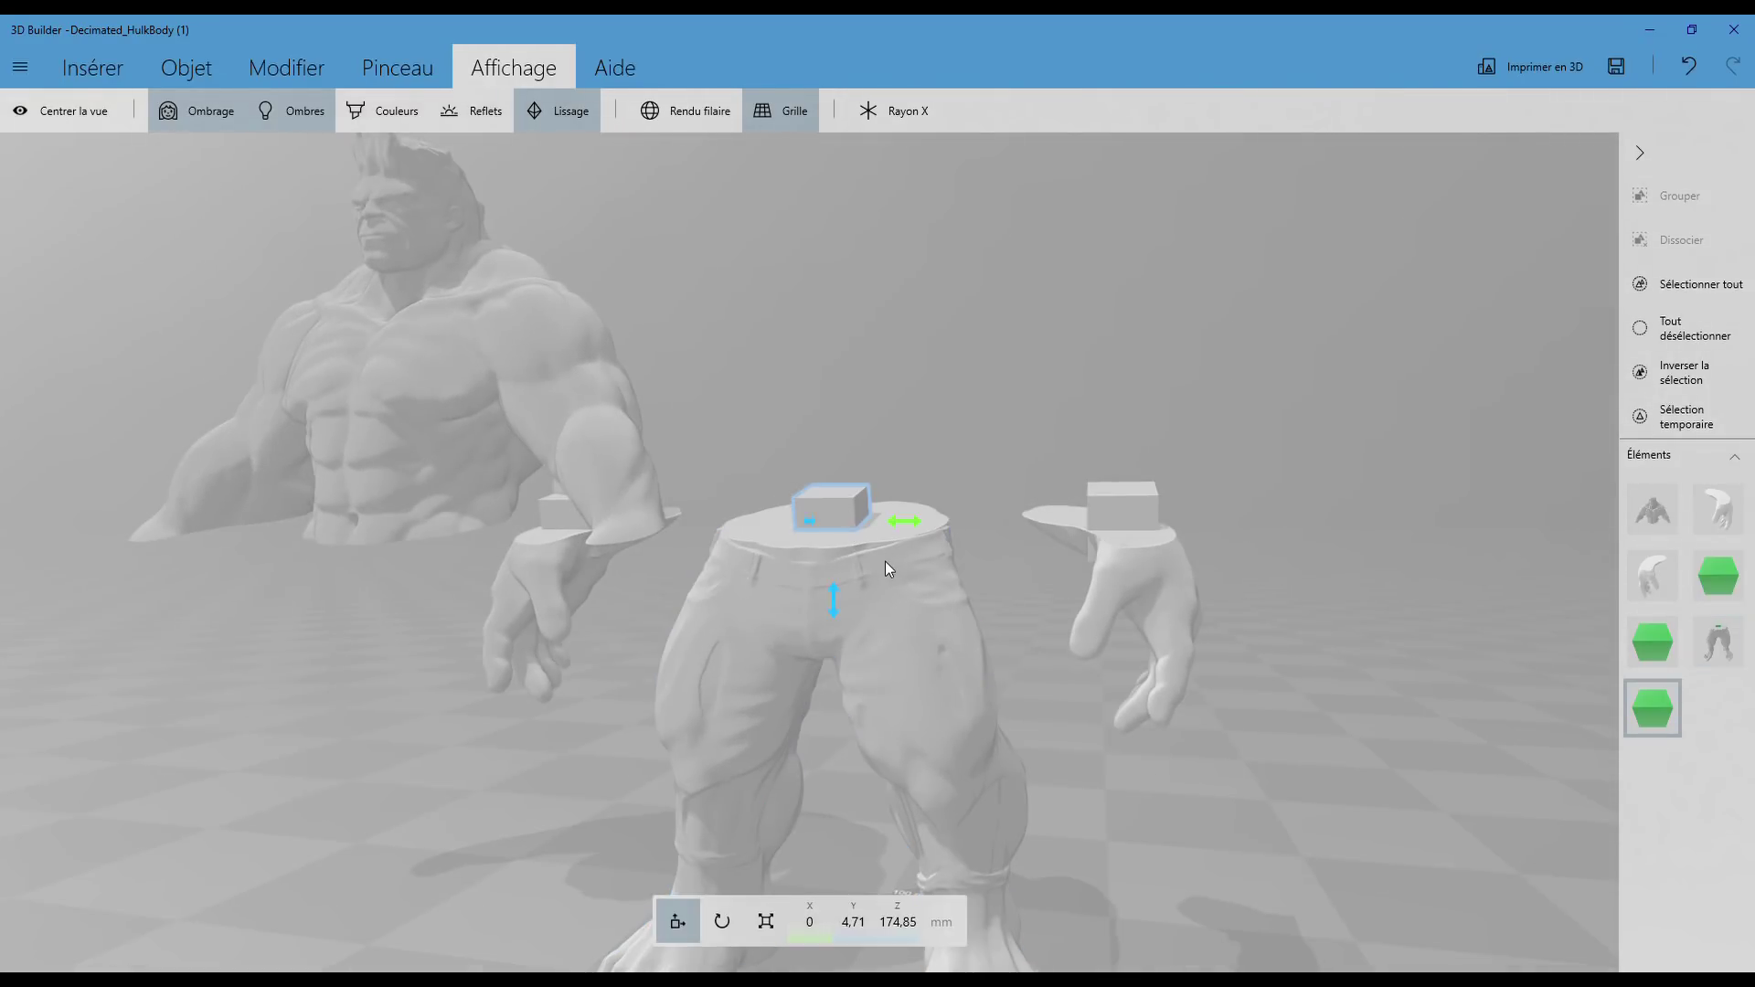
left_click(885, 561, "ctrl")
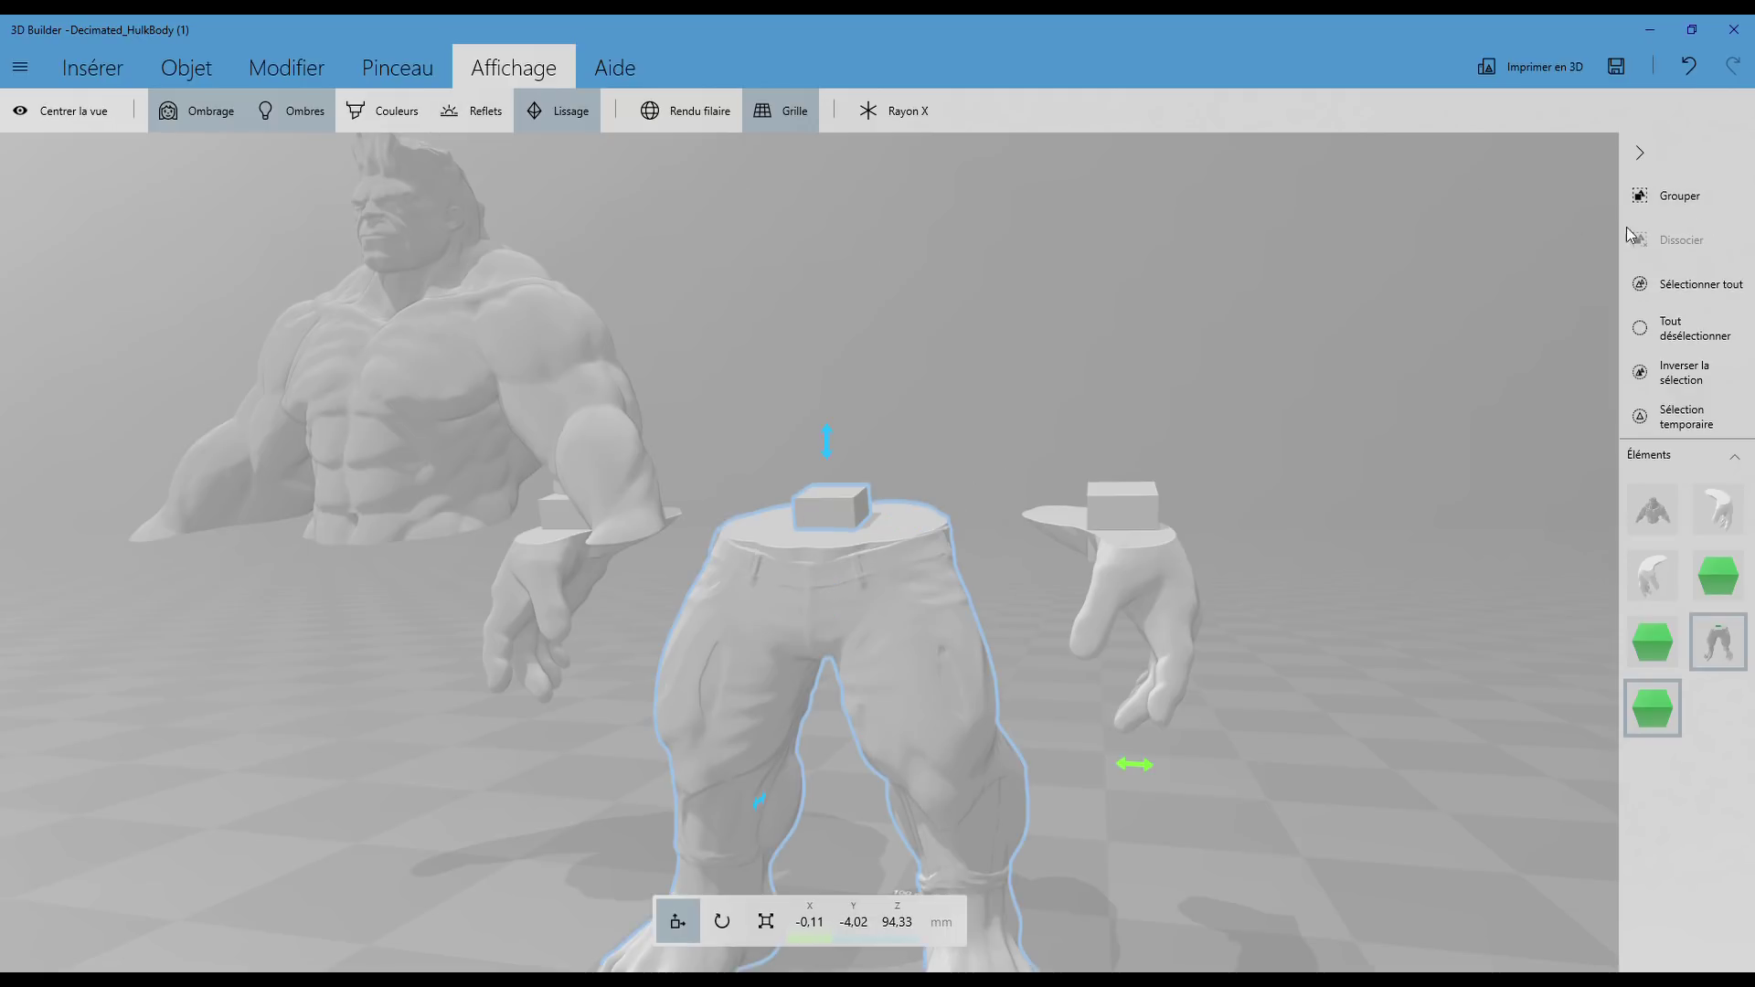
left_click(306, 67)
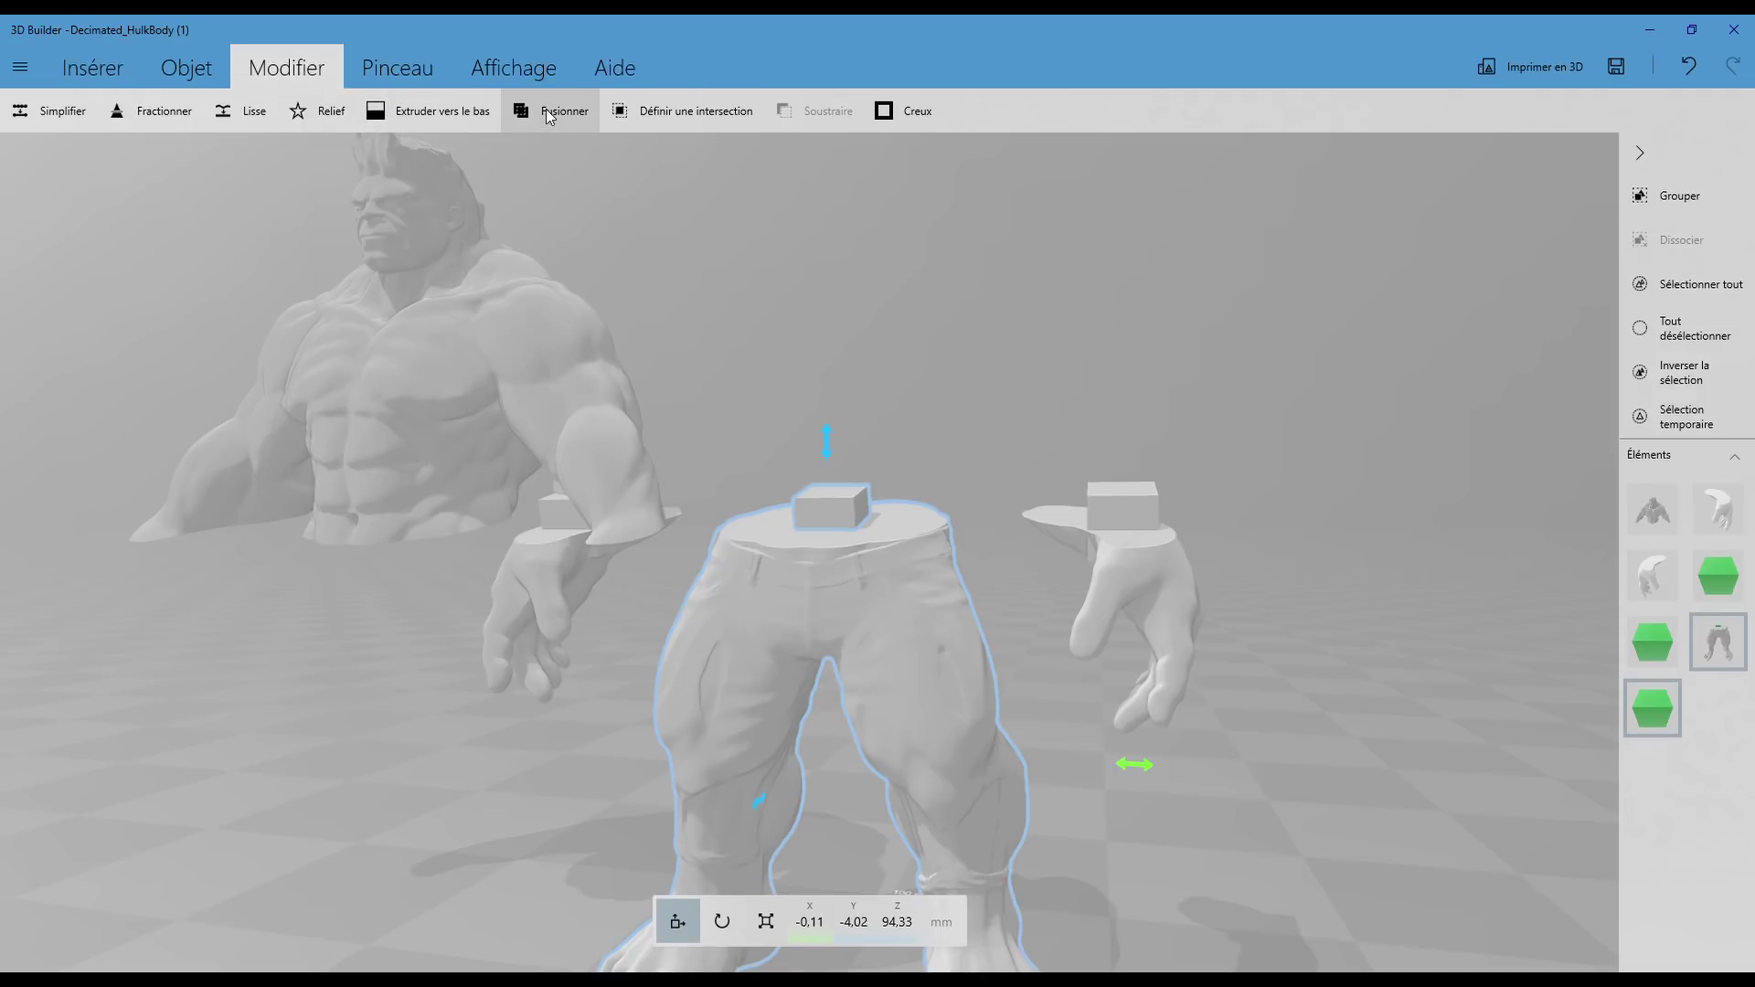
Step: Zoom and orbit around the legs, then add the waist cube peg to the selection
scroll(943, 448, "up", 3)
scroll(1004, 428, "up", 2)
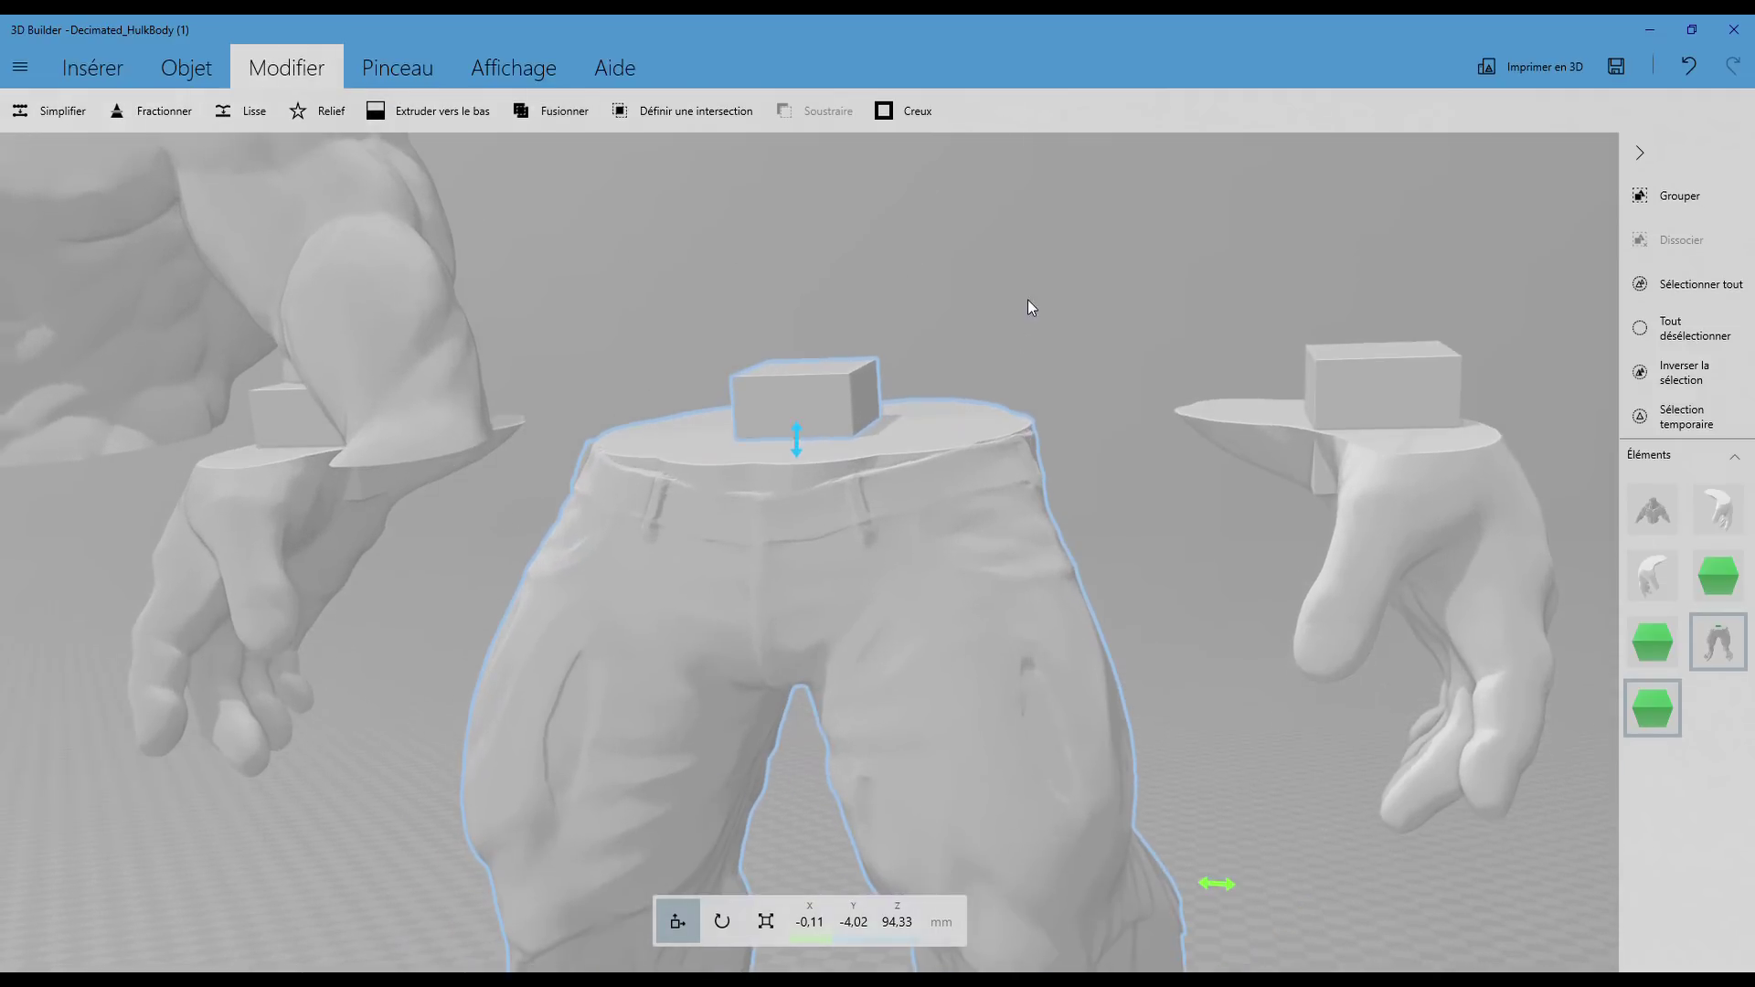
scroll(972, 580, "down", 2)
scroll(979, 338, "down", 2)
scroll(1002, 384, "down", 2)
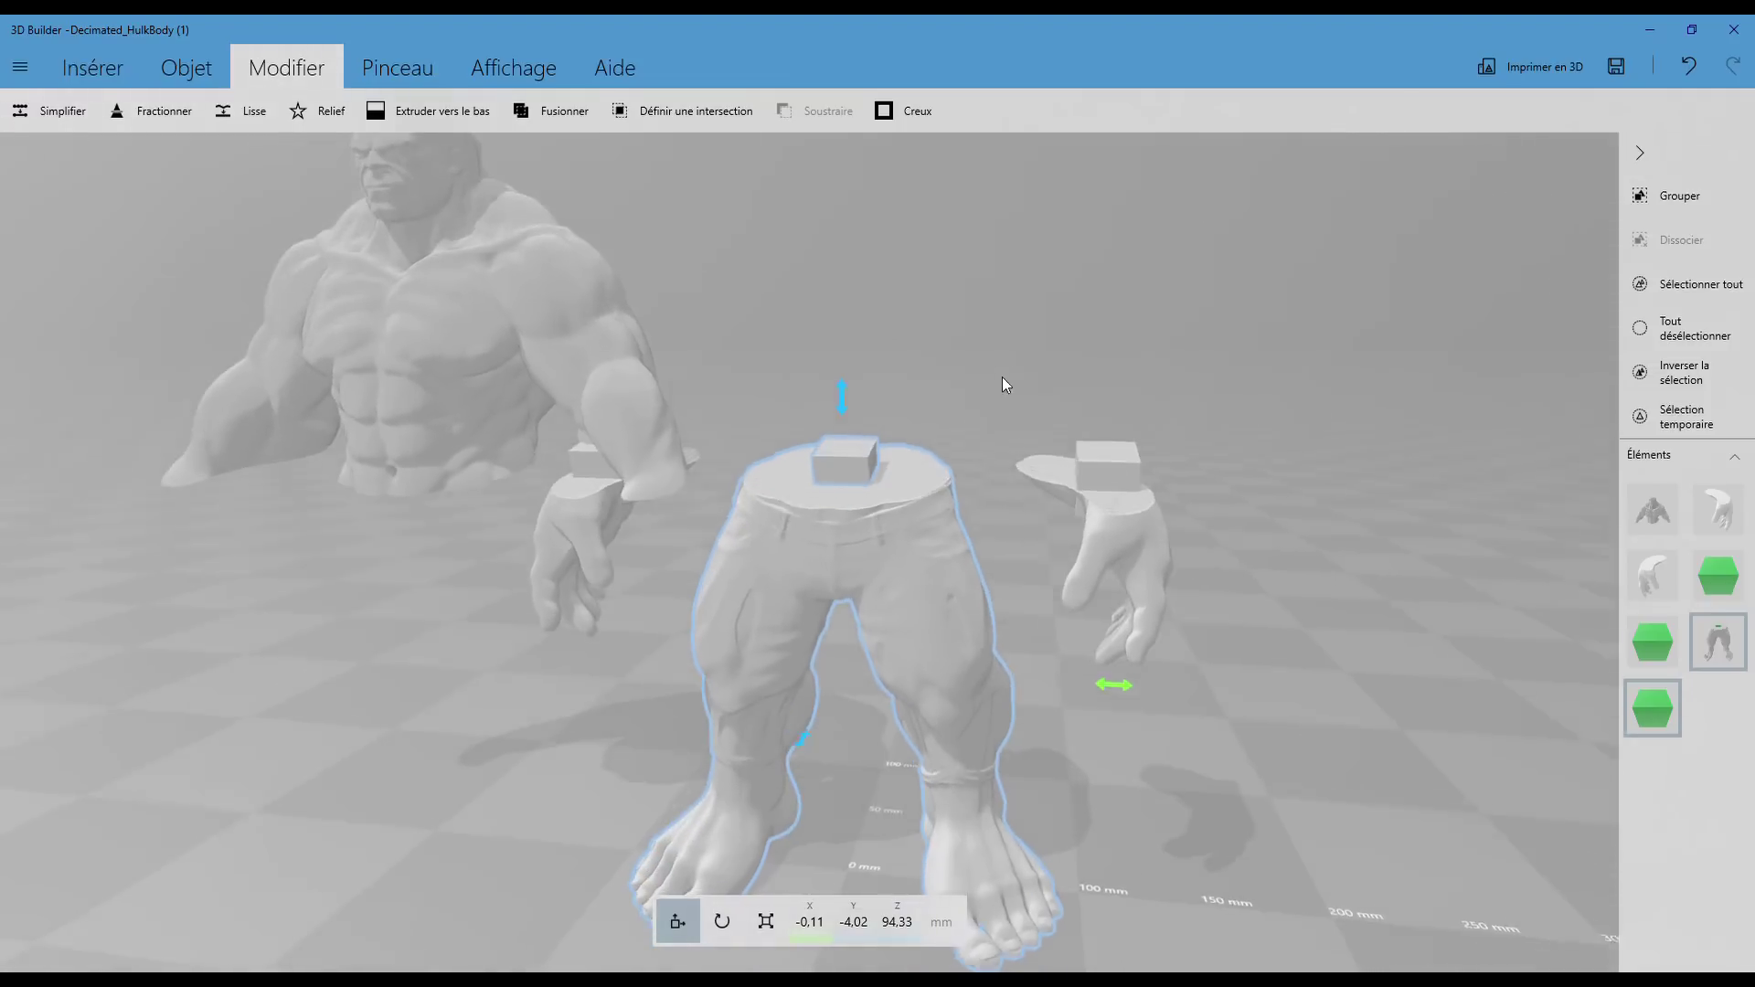
scroll(984, 404, "up", 3)
scroll(975, 369, "down", 1)
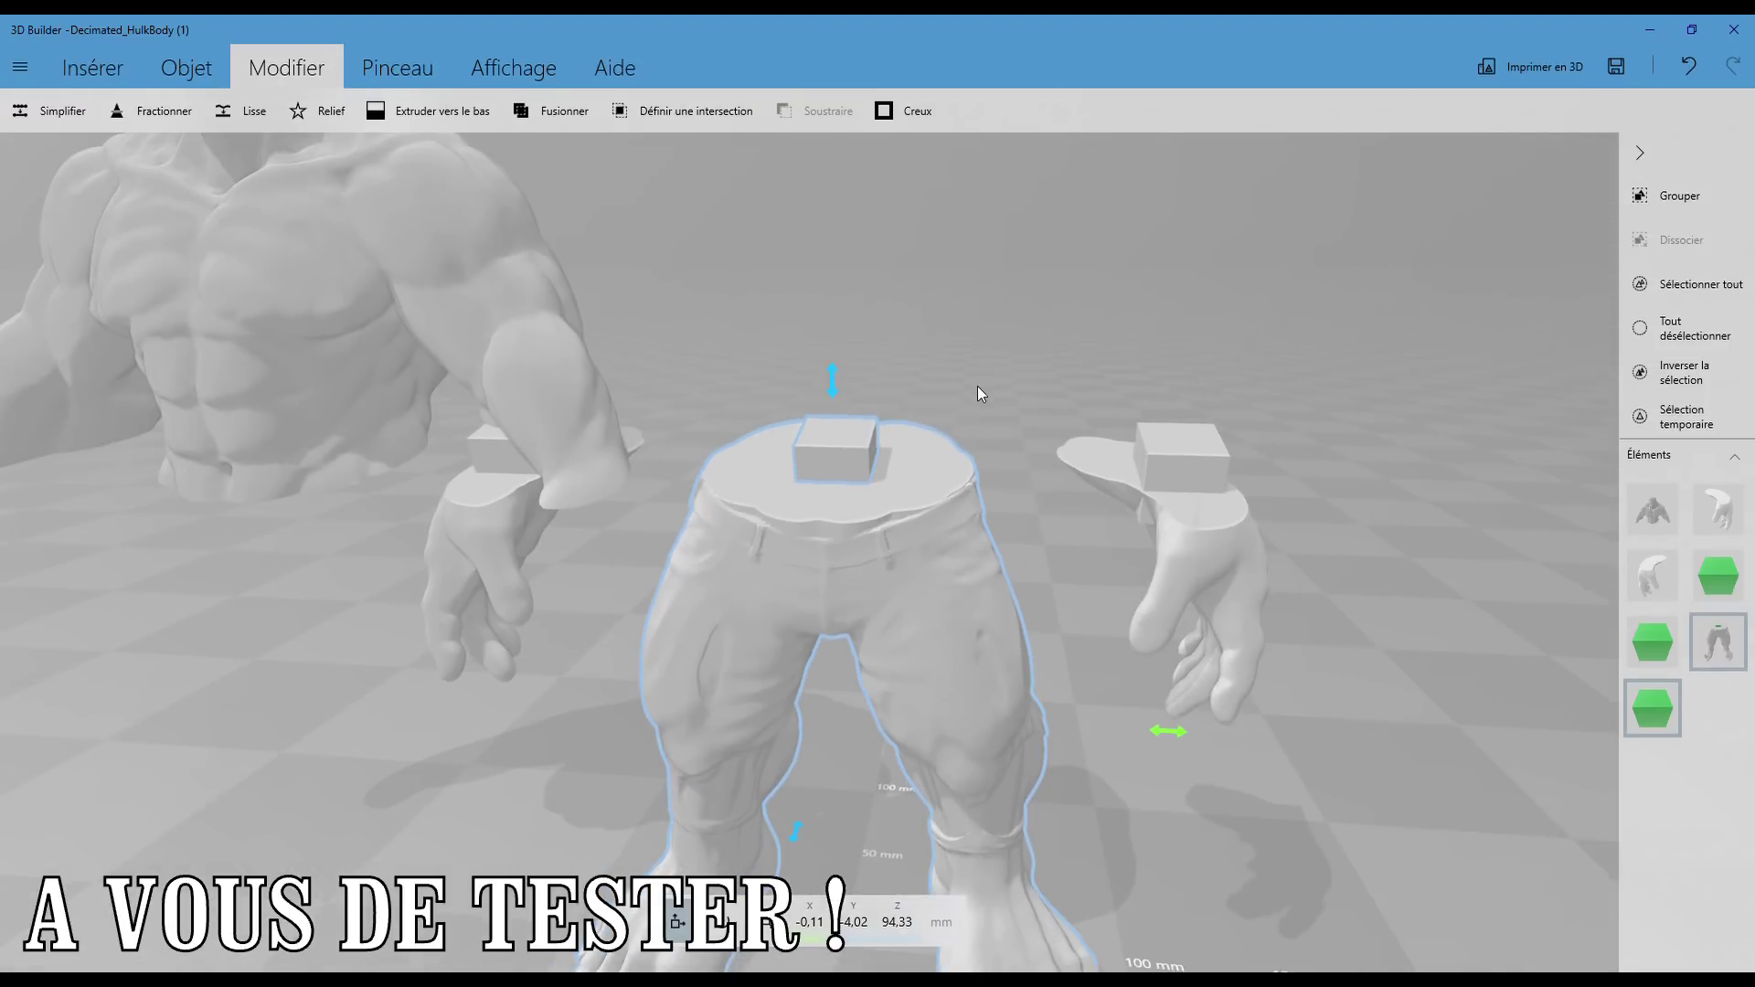
scroll(978, 386, "down", 3)
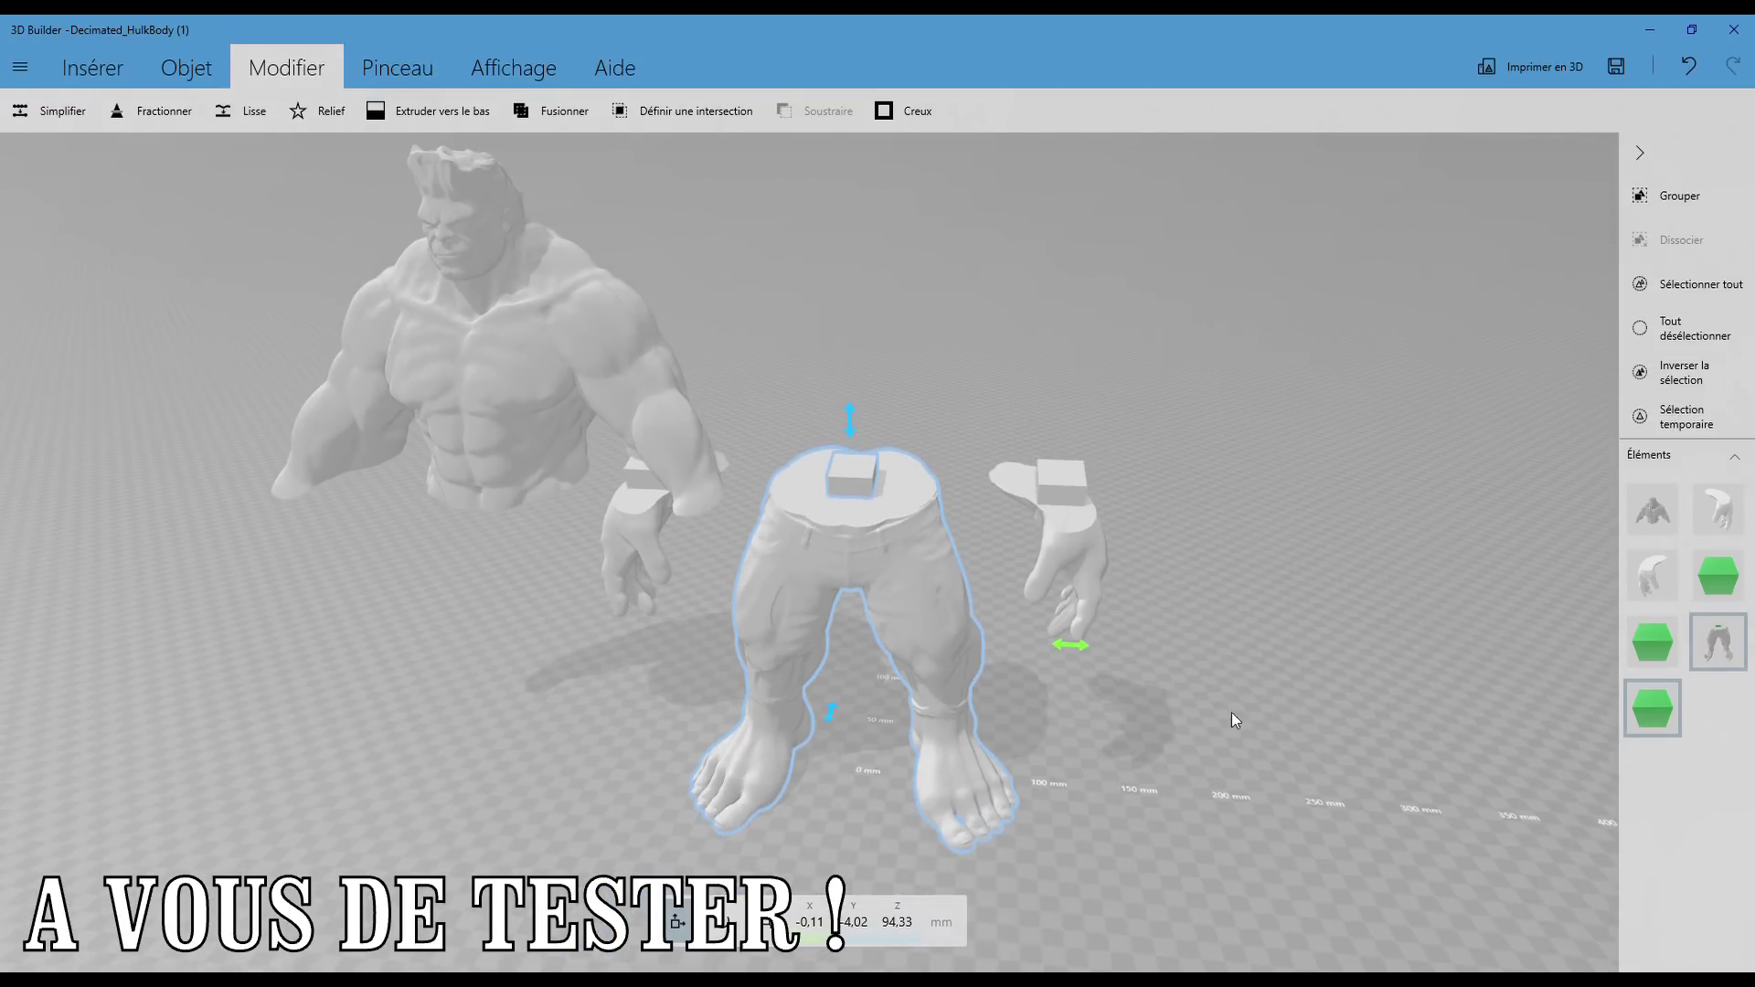
scroll(835, 492, "up", 2)
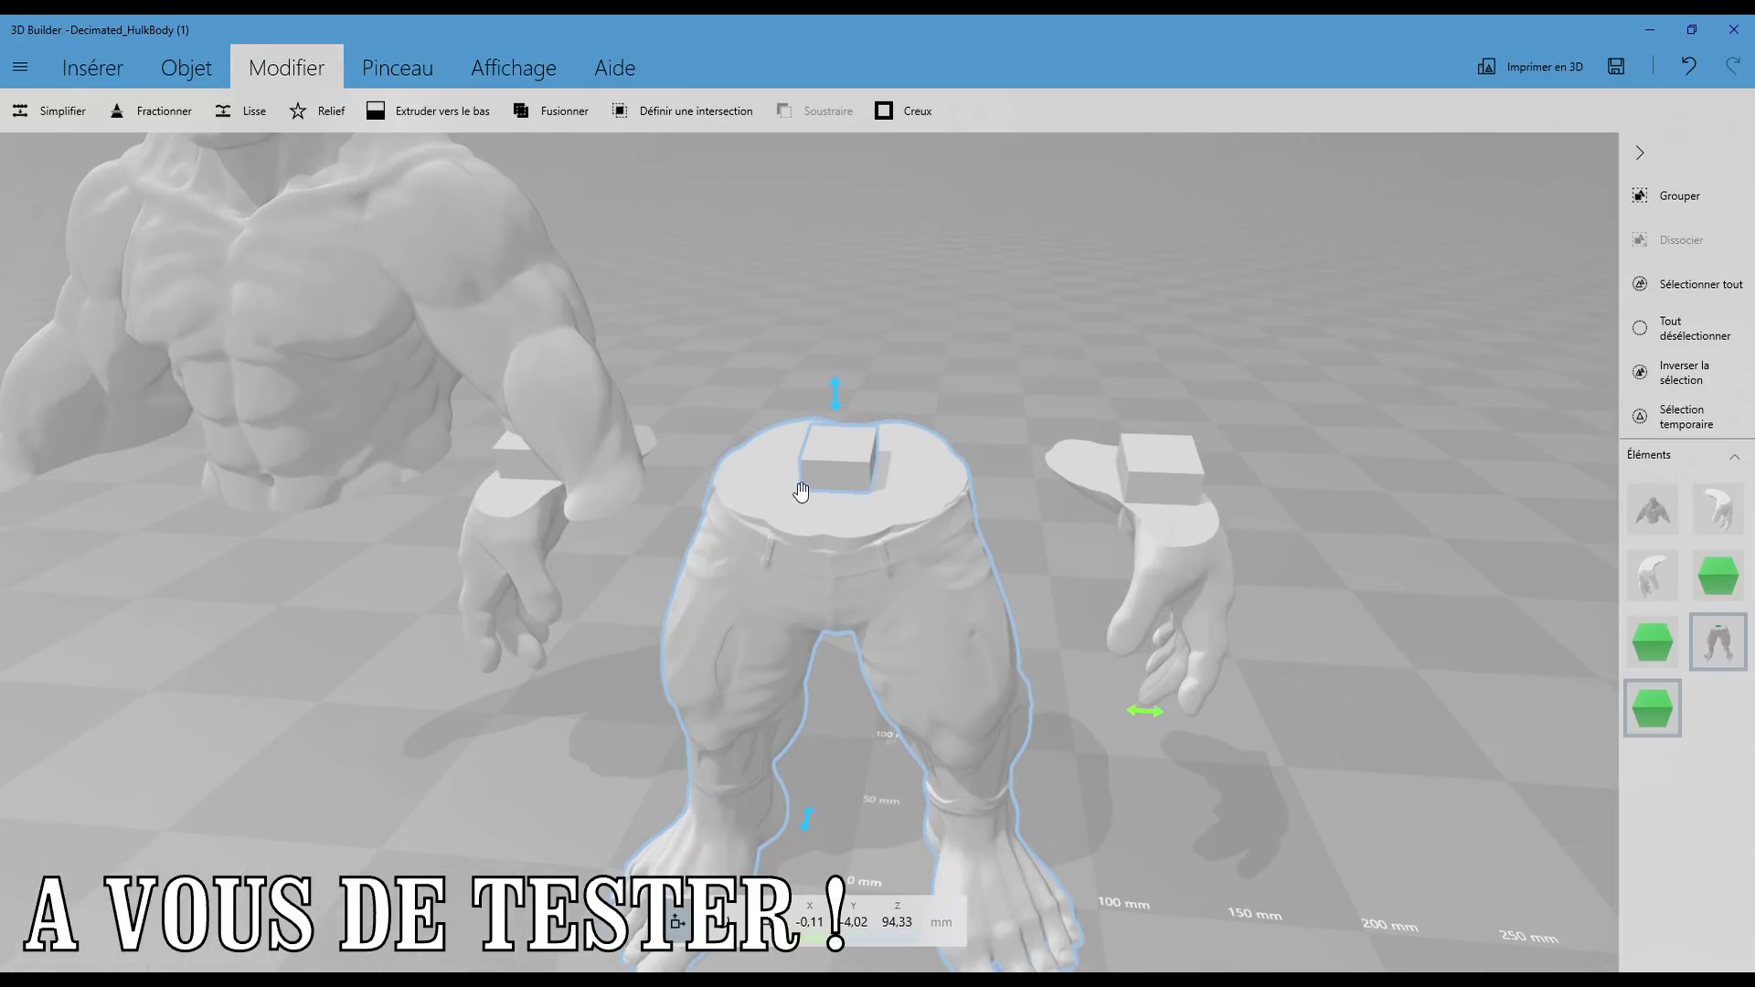
scroll(801, 491, "down", 2)
mouse_move(923, 287)
left_mouse_down()
mouse_move(895, 302)
mouse_move(960, 325)
mouse_move(890, 403)
mouse_move(870, 327)
mouse_move(863, 475)
mouse_move(1138, 475)
left_mouse_up()
scroll(869, 326, "up", 2)
scroll(867, 355, "down", 4)
left_click(864, 480)
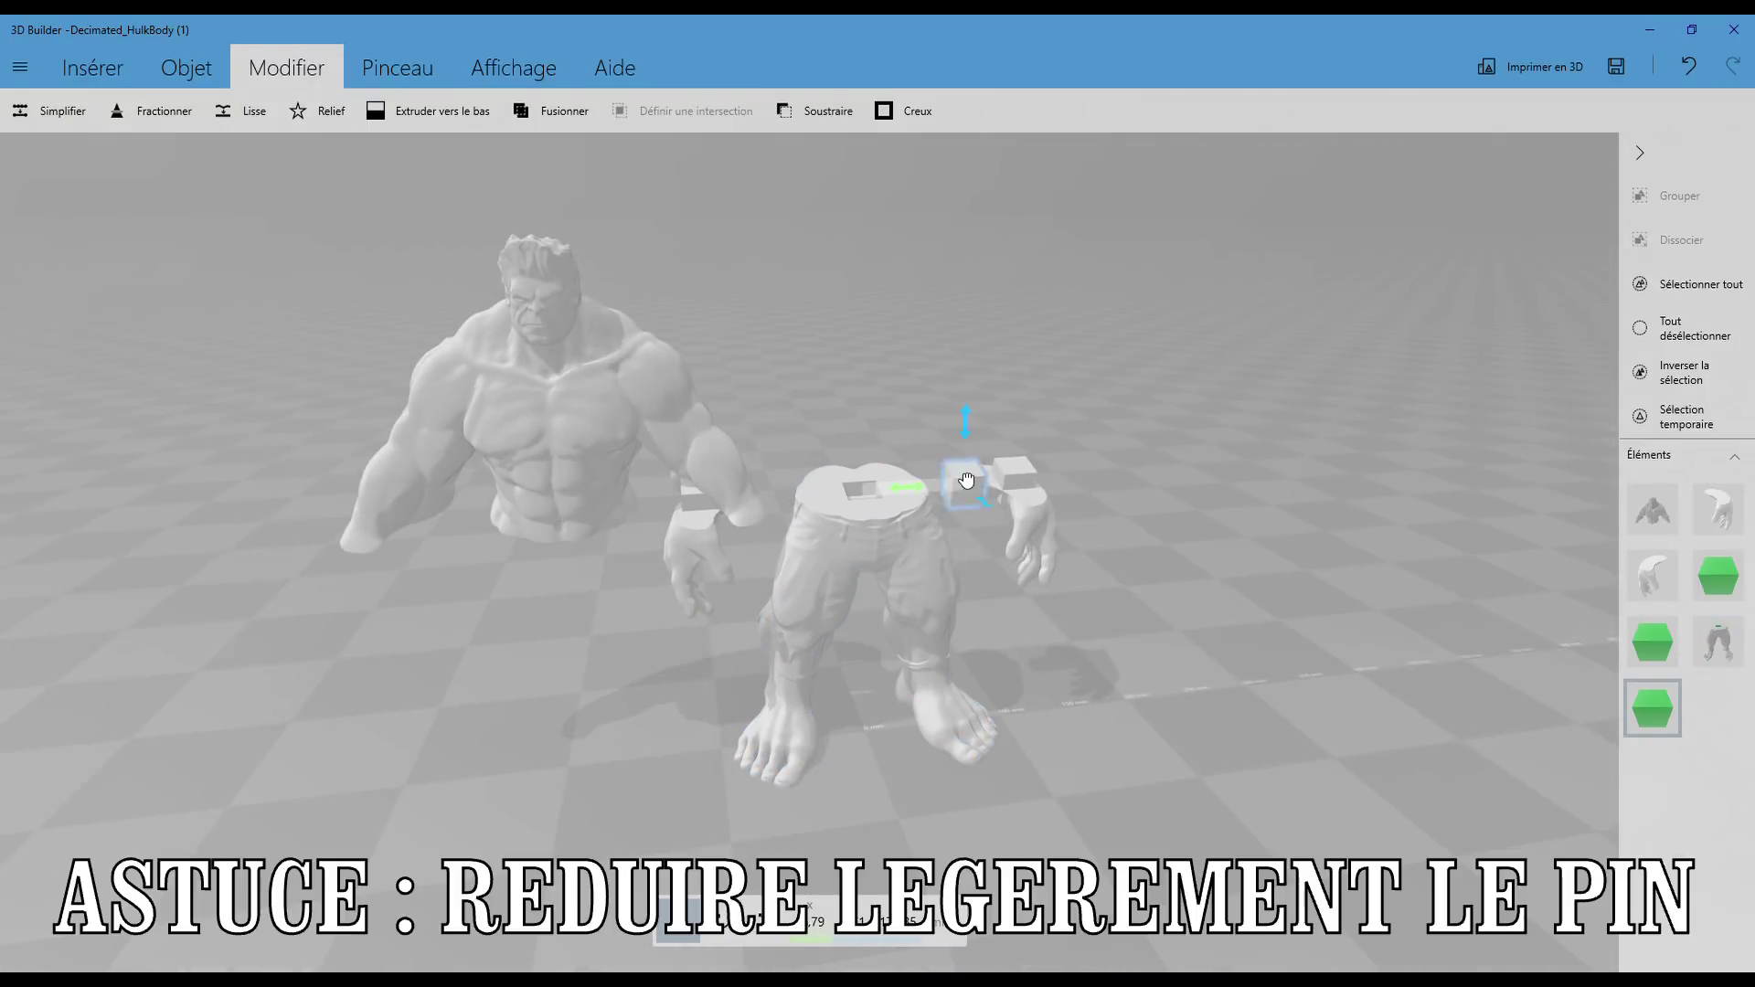
Step: Set the loose waist peg down on the floor with Positionner
left_click(187, 68)
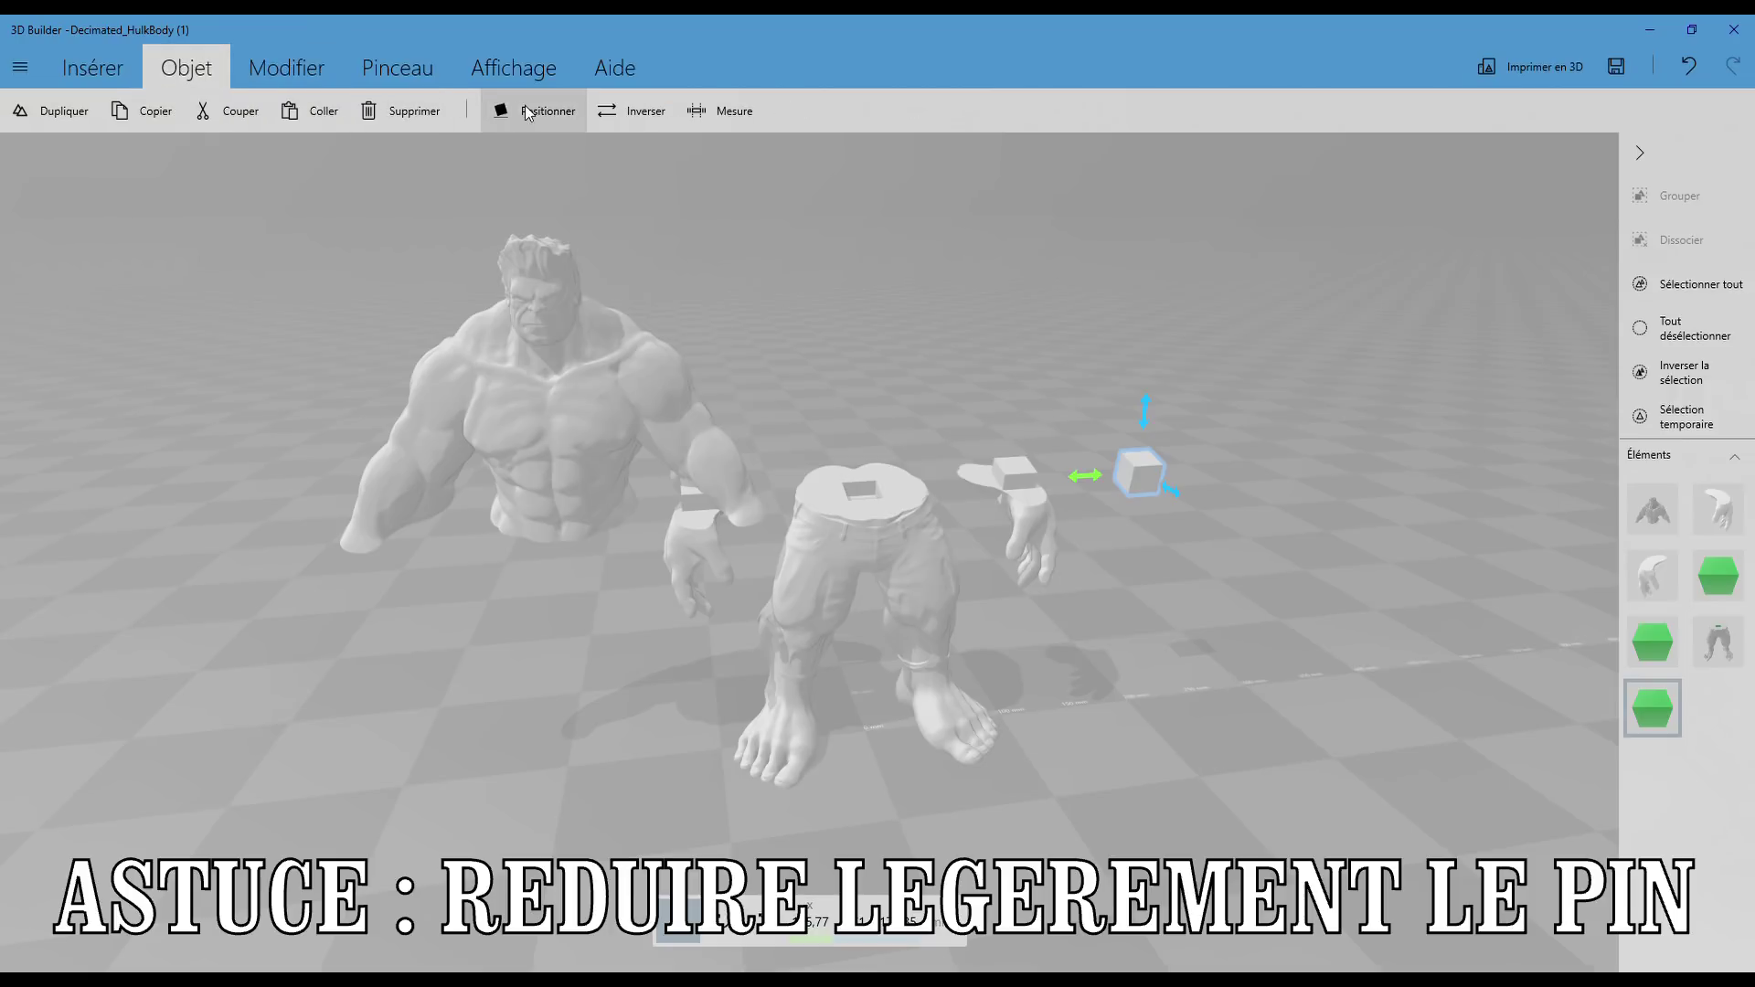
left_click(525, 108)
right_click_drag(1147, 685, 1325, 634)
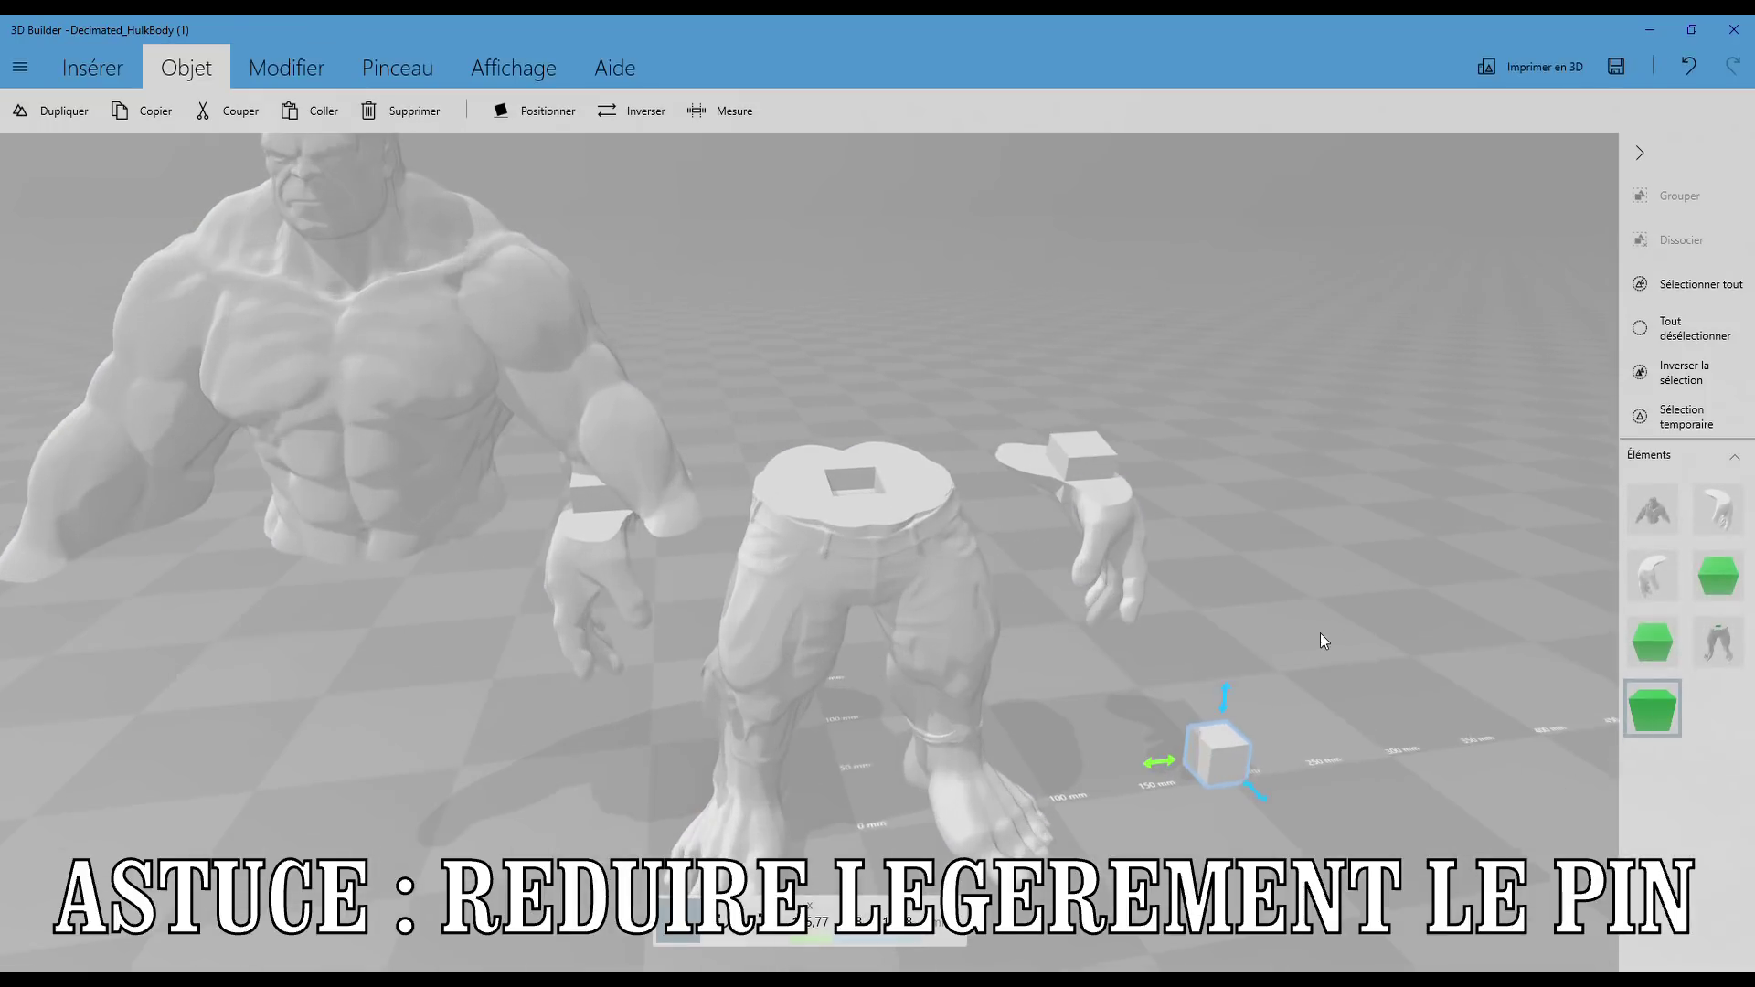
scroll(1293, 667, "down", 2)
scroll(1175, 587, "down", 2)
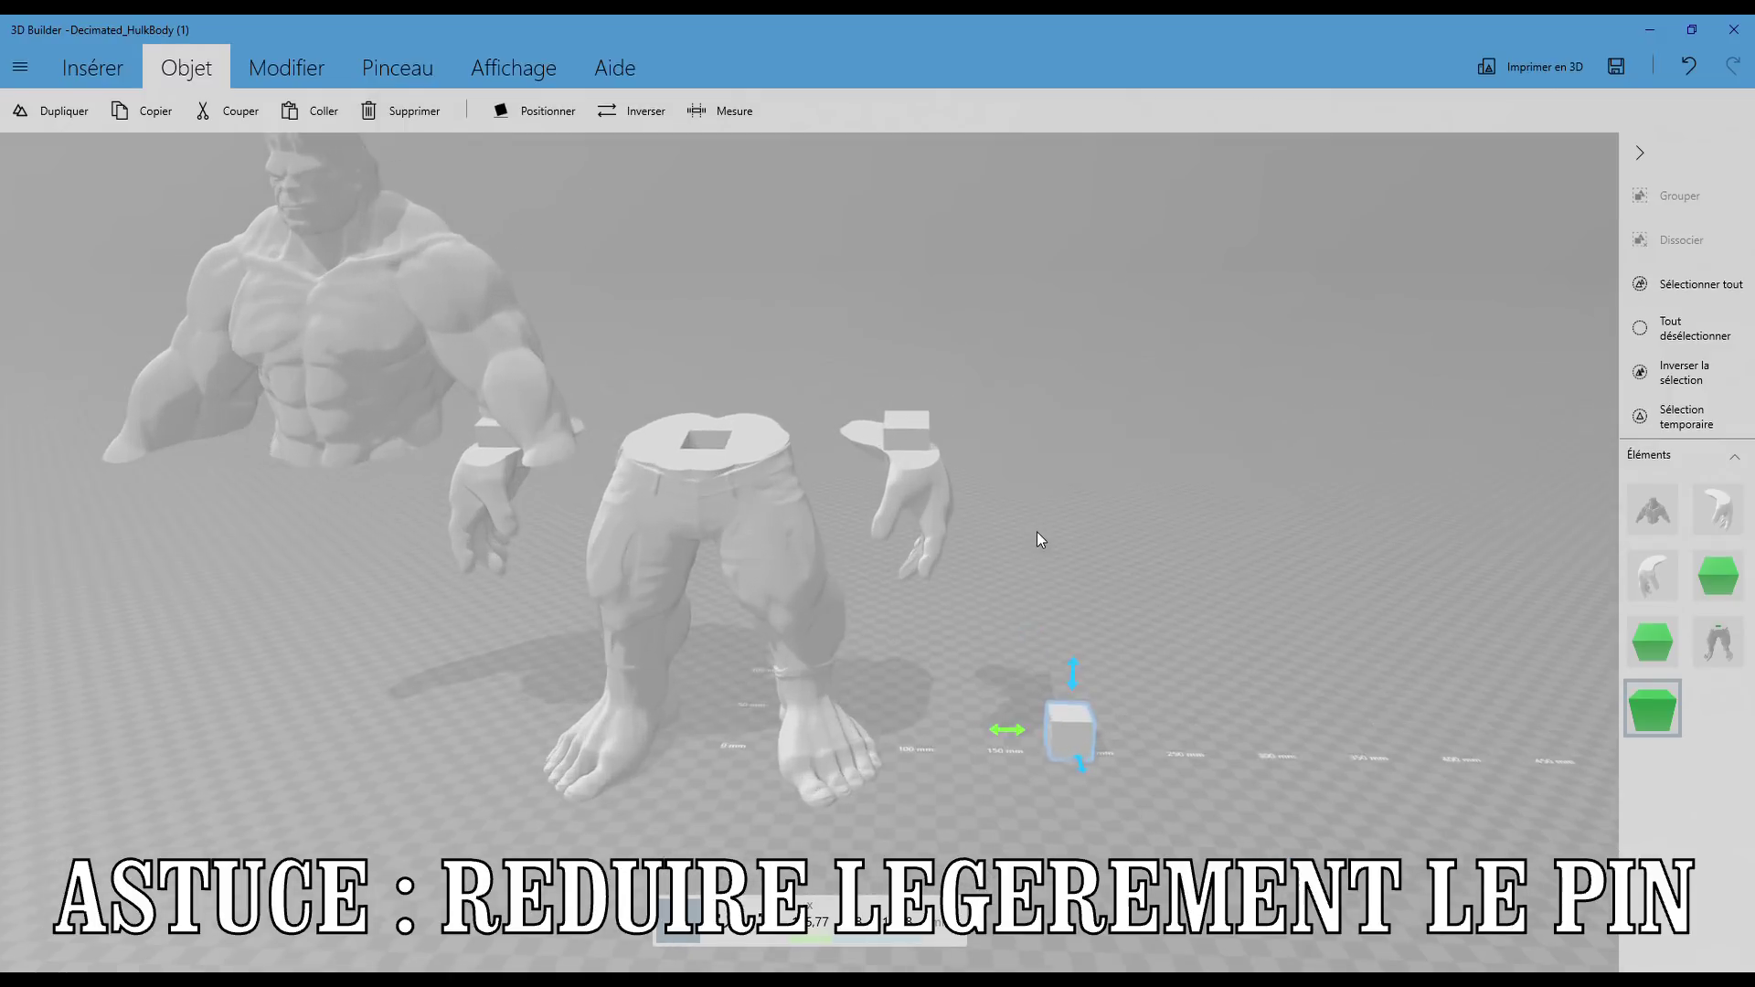
Step: Set the torso down on the floor beside the legs and confirm its placement
left_click(674, 528)
left_click(617, 389)
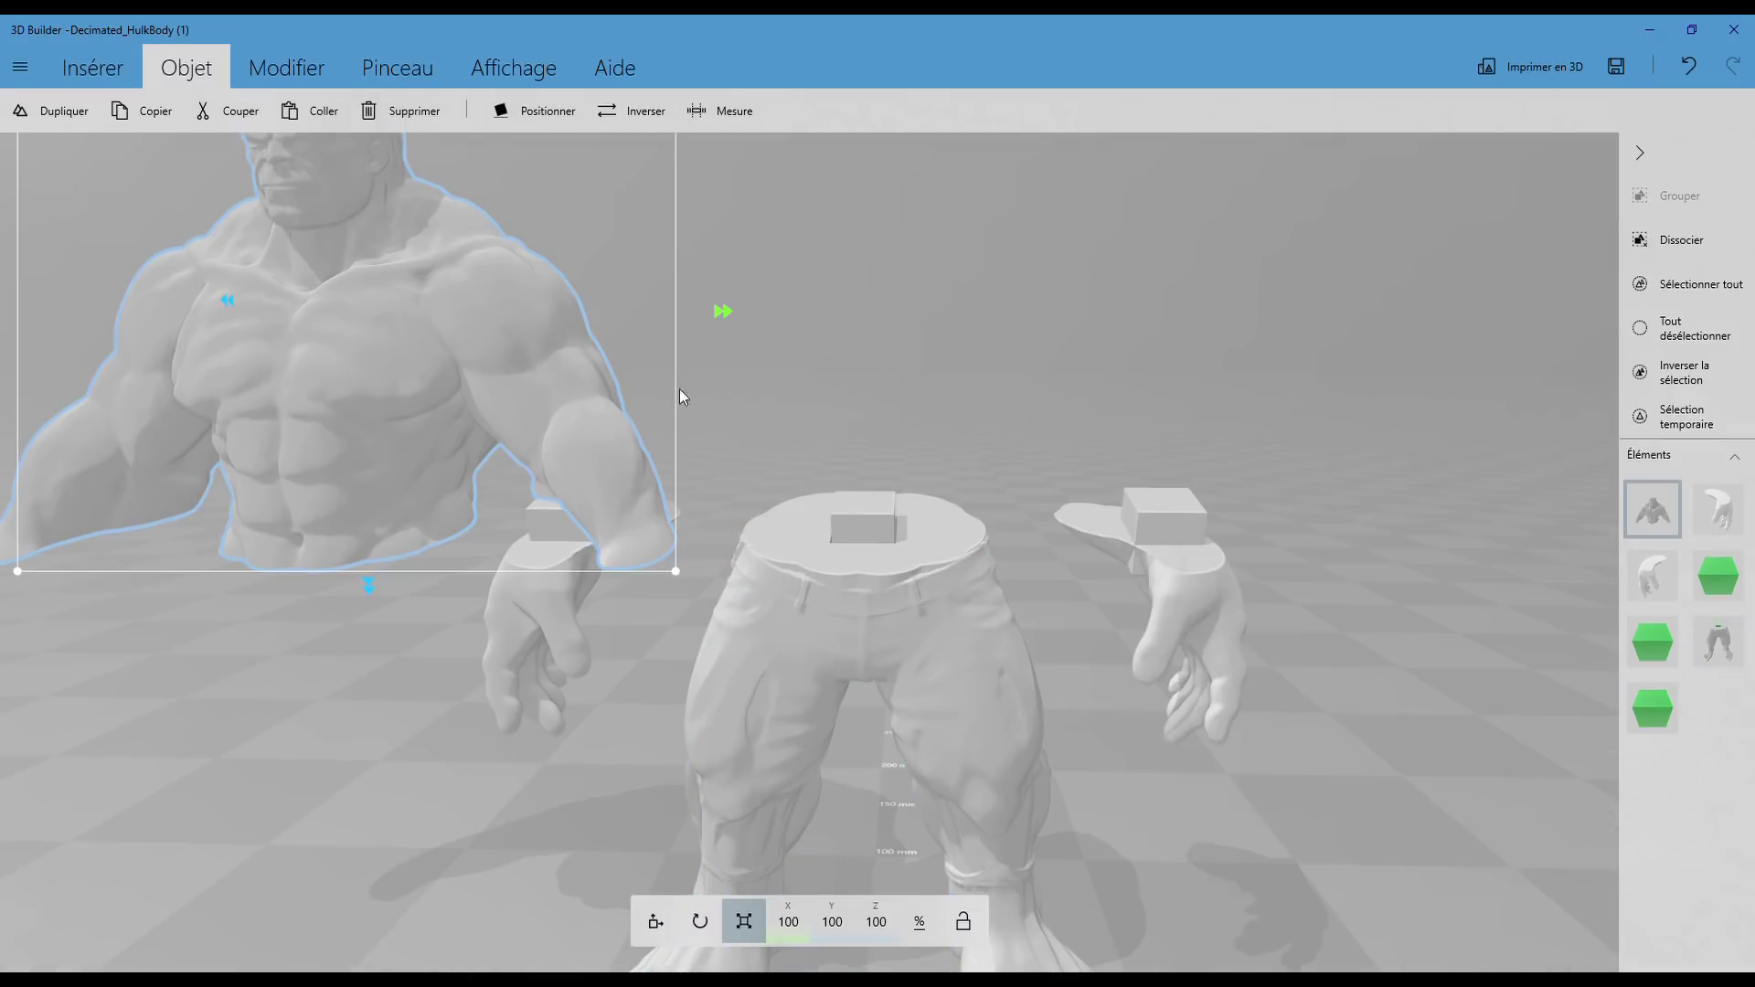
scroll(910, 544, "down", 3)
mouse_move(980, 358)
right_mouse_down()
mouse_move(1262, 256)
mouse_move(1391, 376)
right_mouse_up()
scroll(875, 445, "down", 3)
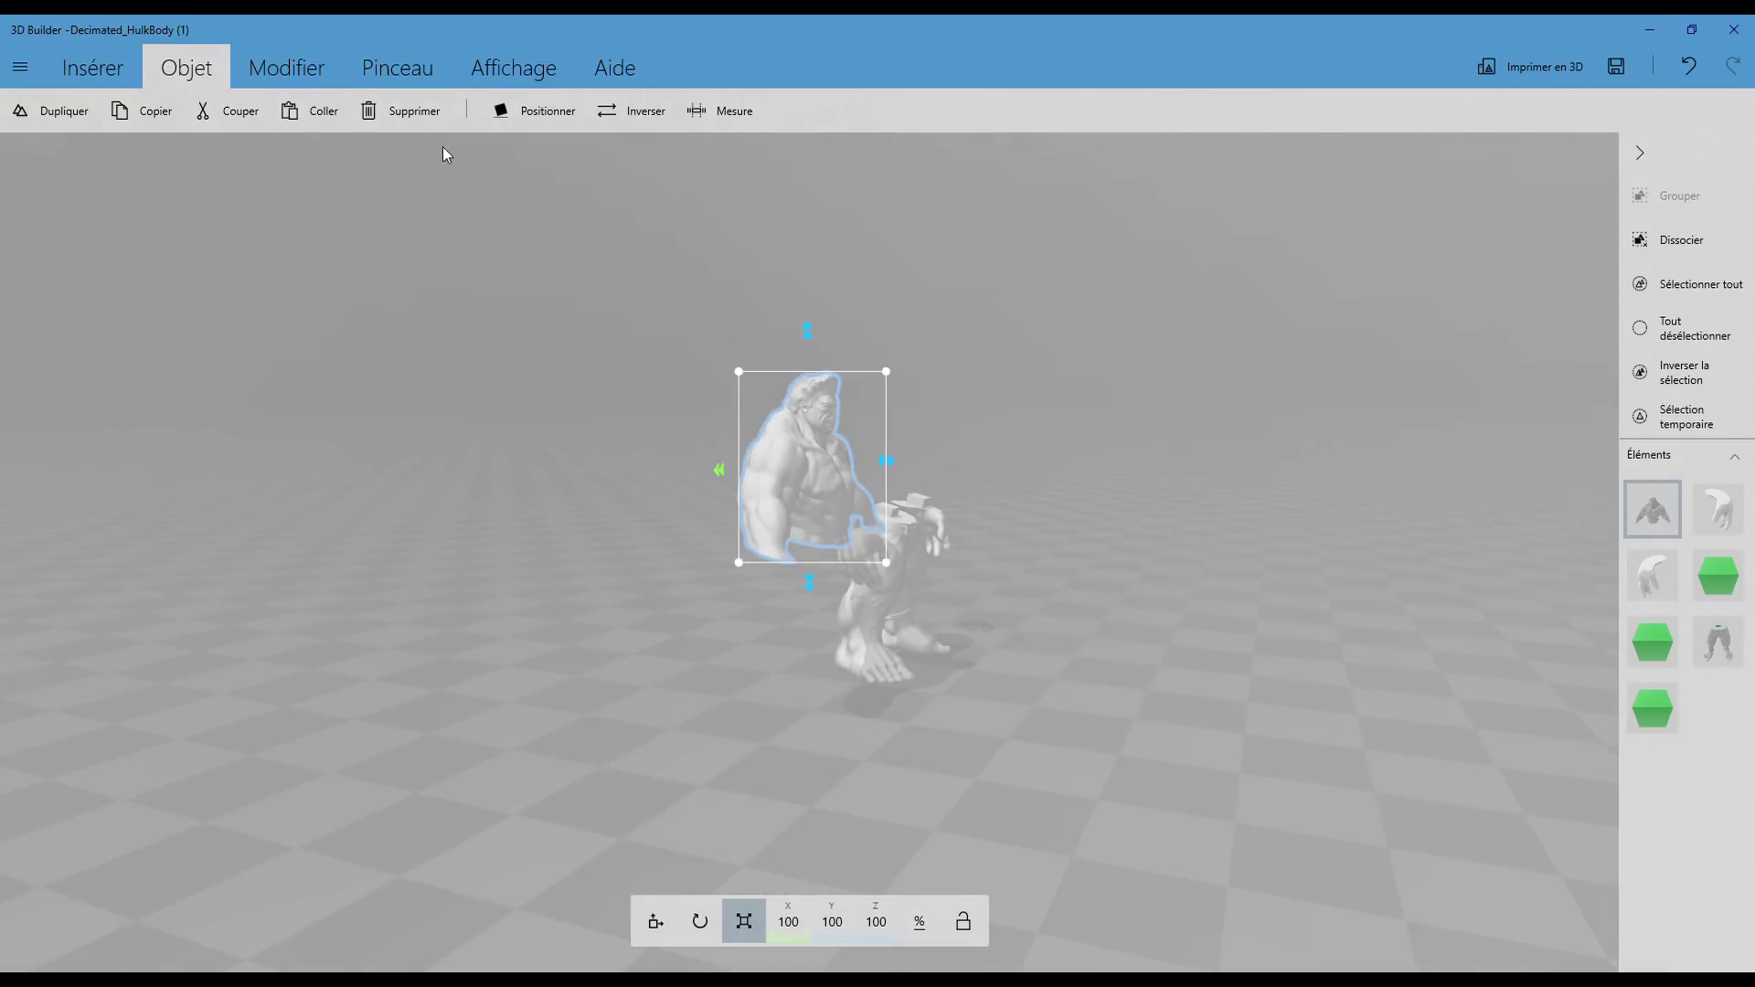
left_click(518, 111)
mouse_move(492, 245)
right_mouse_down()
mouse_move(666, 442)
mouse_move(177, 151)
right_mouse_up()
key("Return")
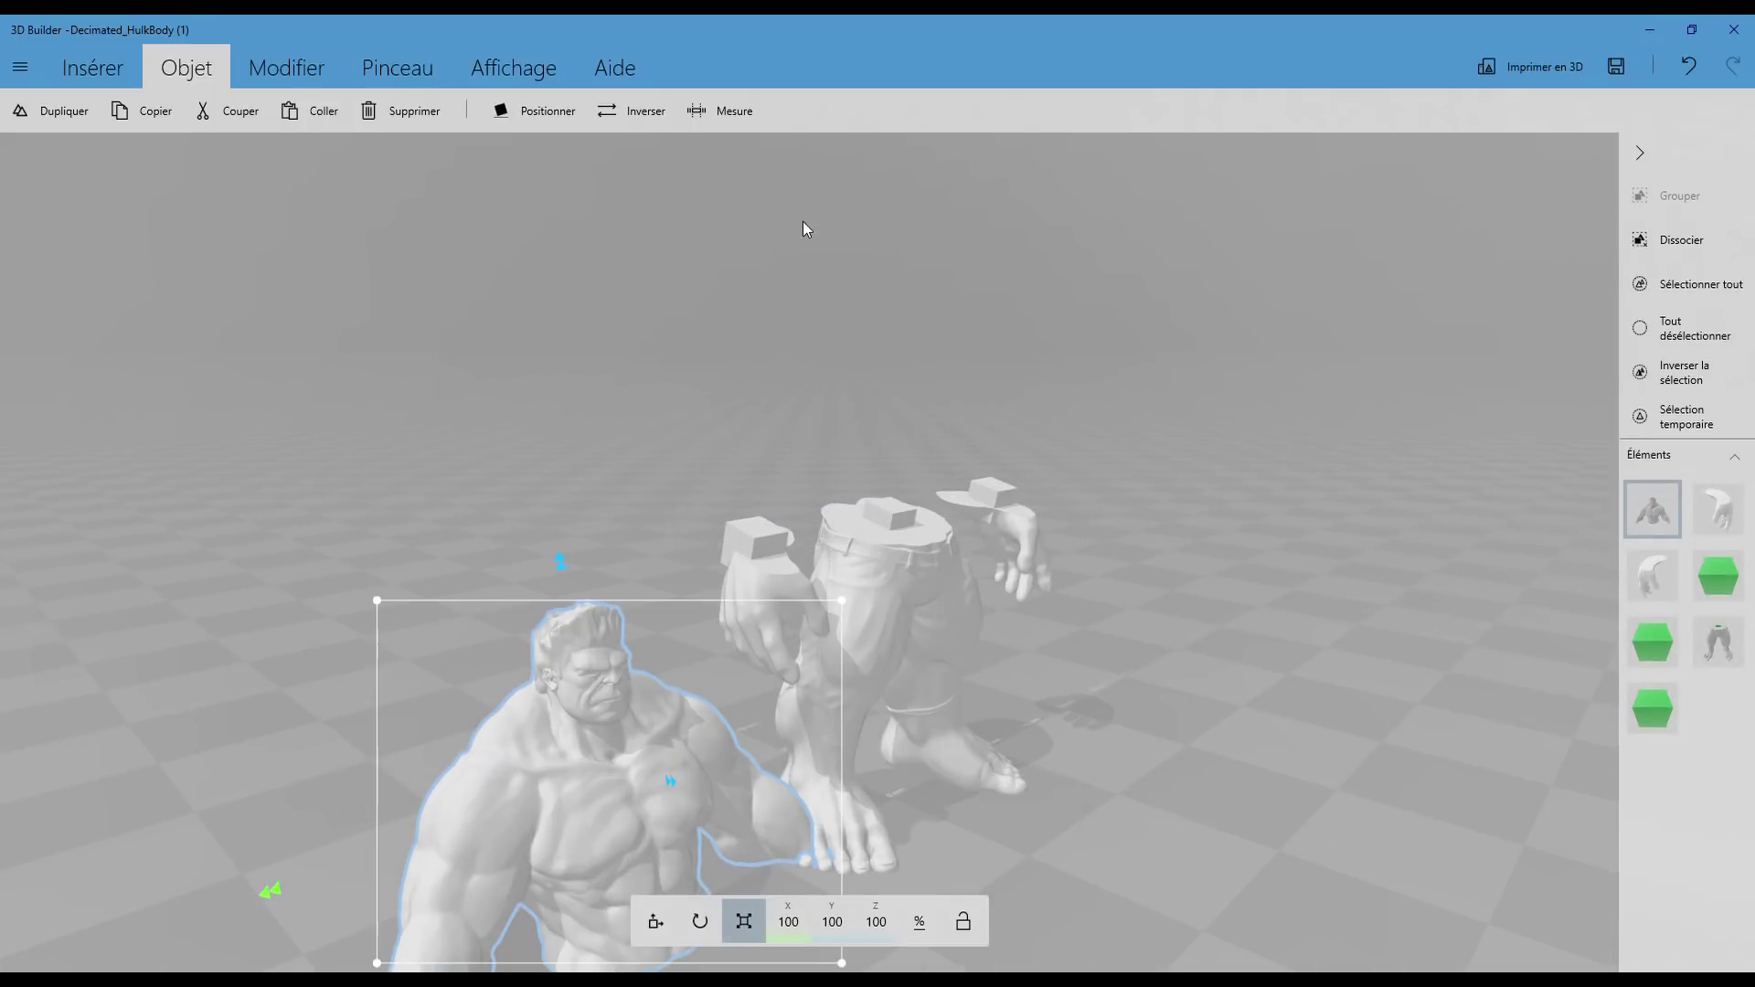
scroll(686, 439, "down", 3)
scroll(826, 269, "down", 2)
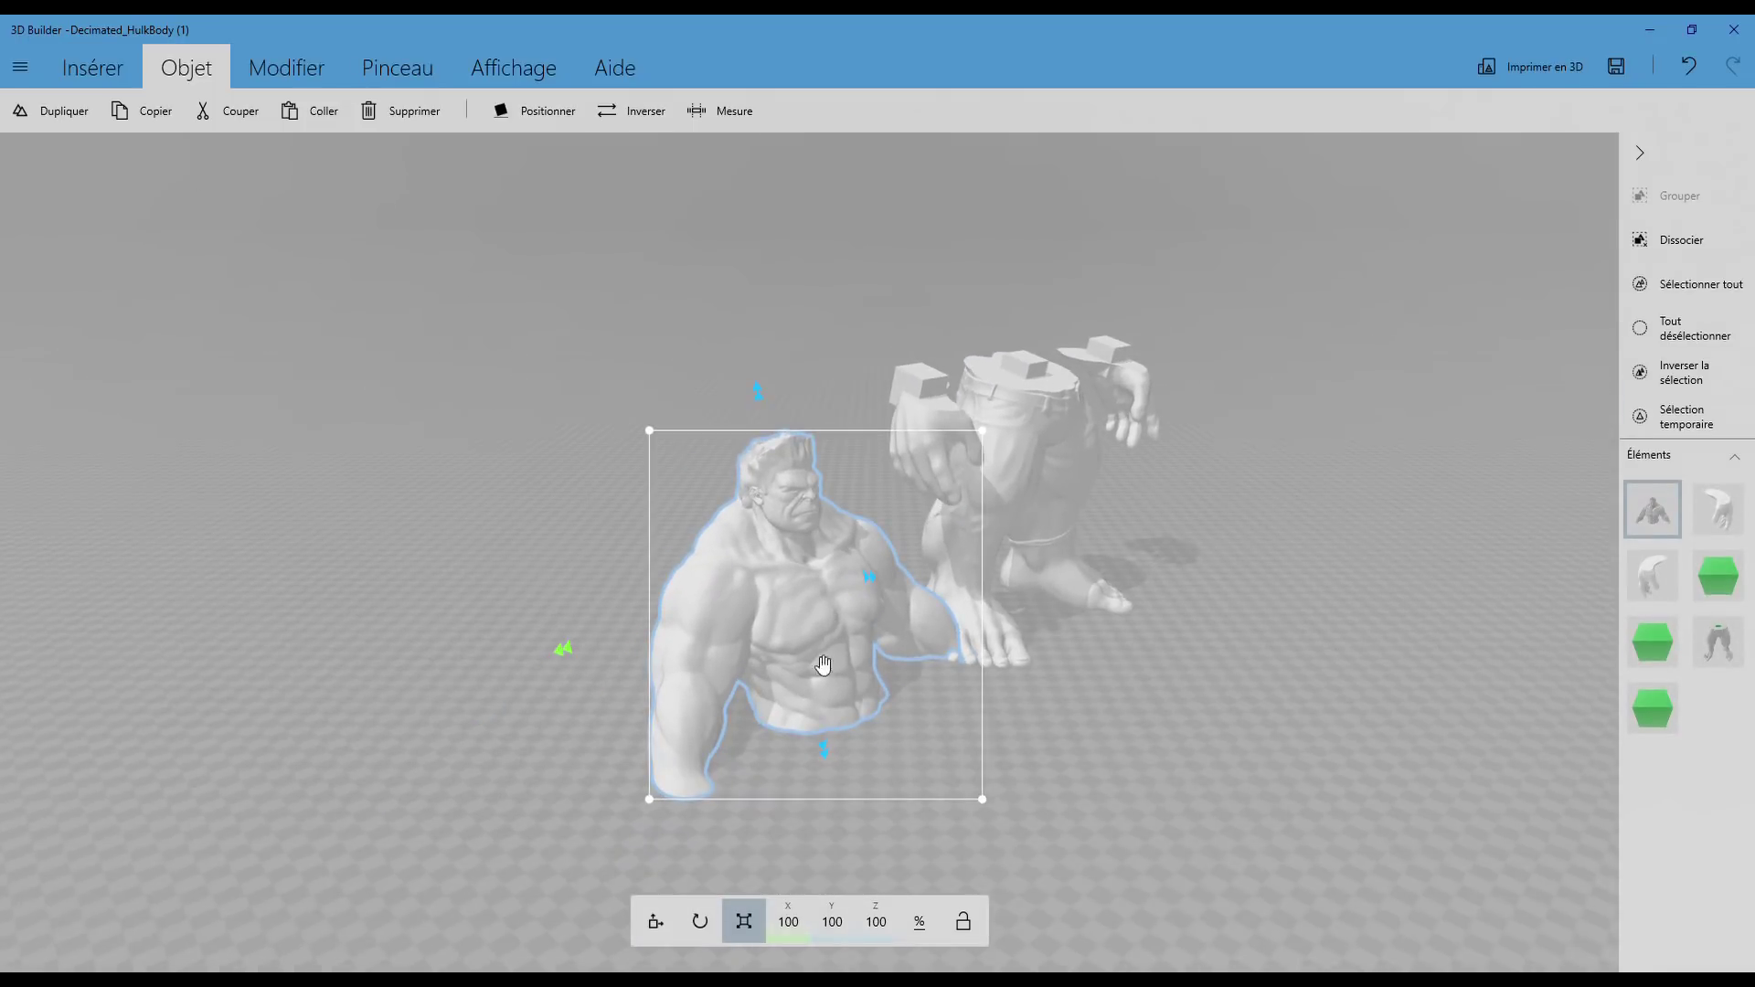
scroll(721, 499, "up", 3)
scroll(705, 375, "up", 2)
scroll(936, 345, "down", 1)
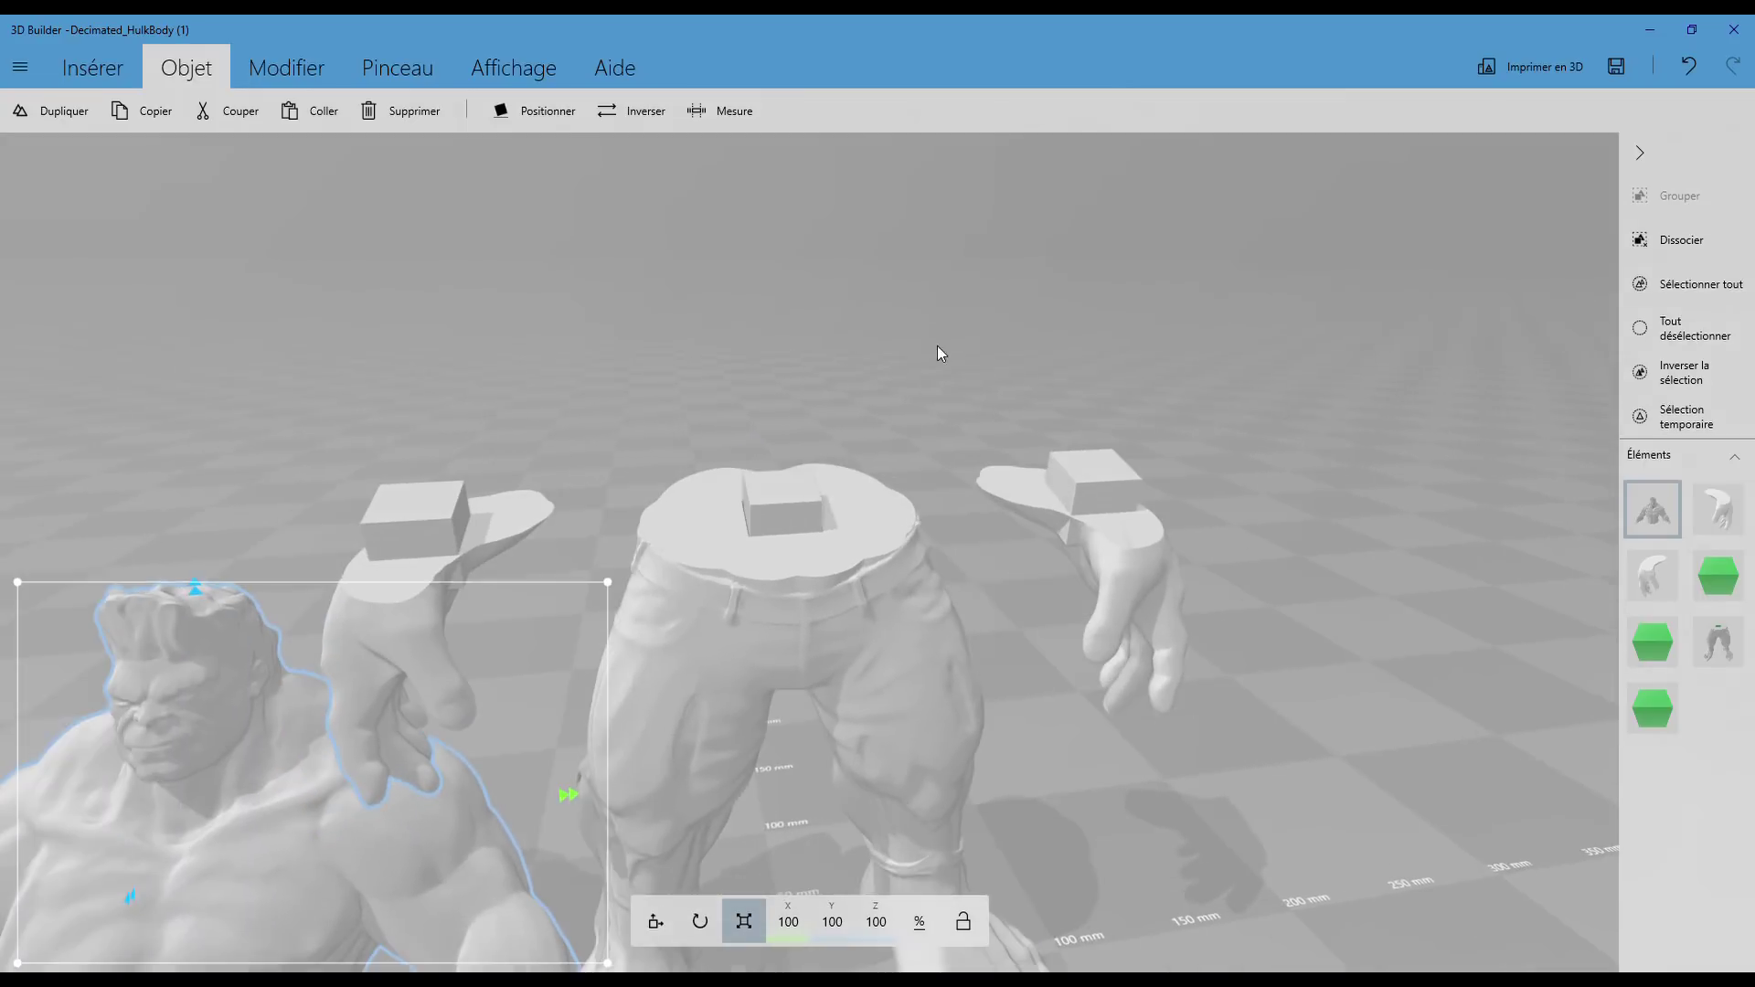
scroll(694, 498, "down", 2)
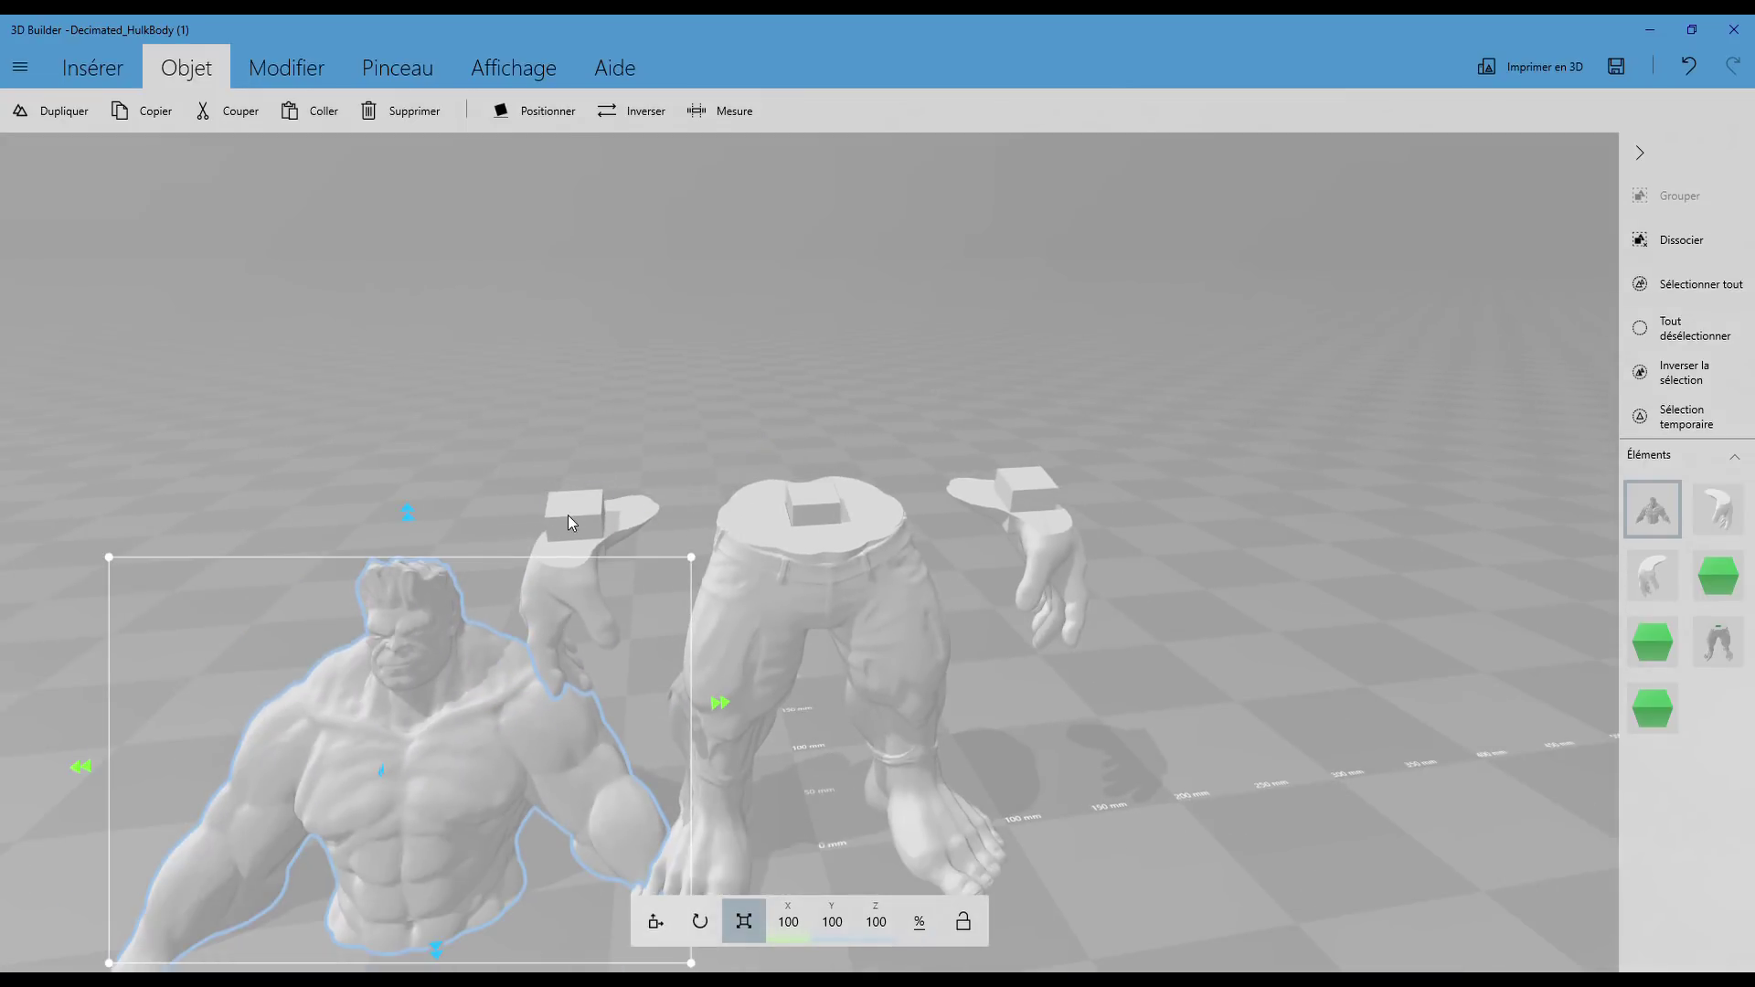
scroll(885, 380, "up", 2)
scroll(878, 420, "up", 2)
scroll(822, 481, "up", 2)
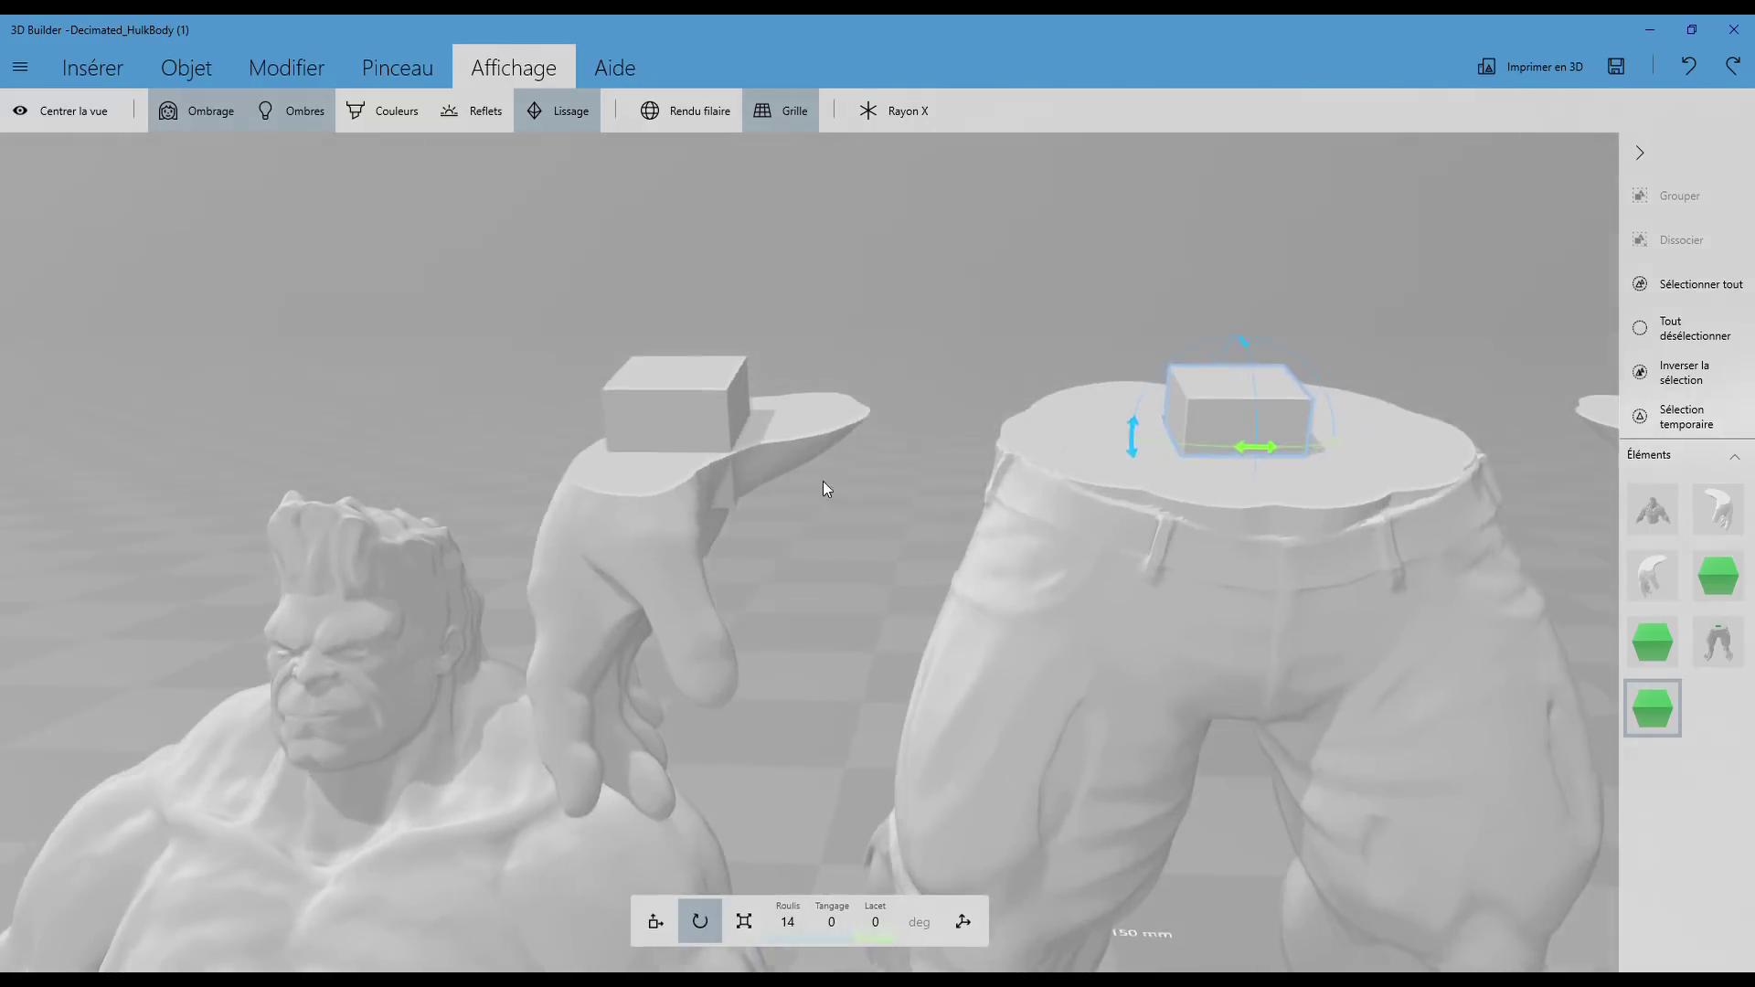
left_click_drag(823, 481, 717, 461)
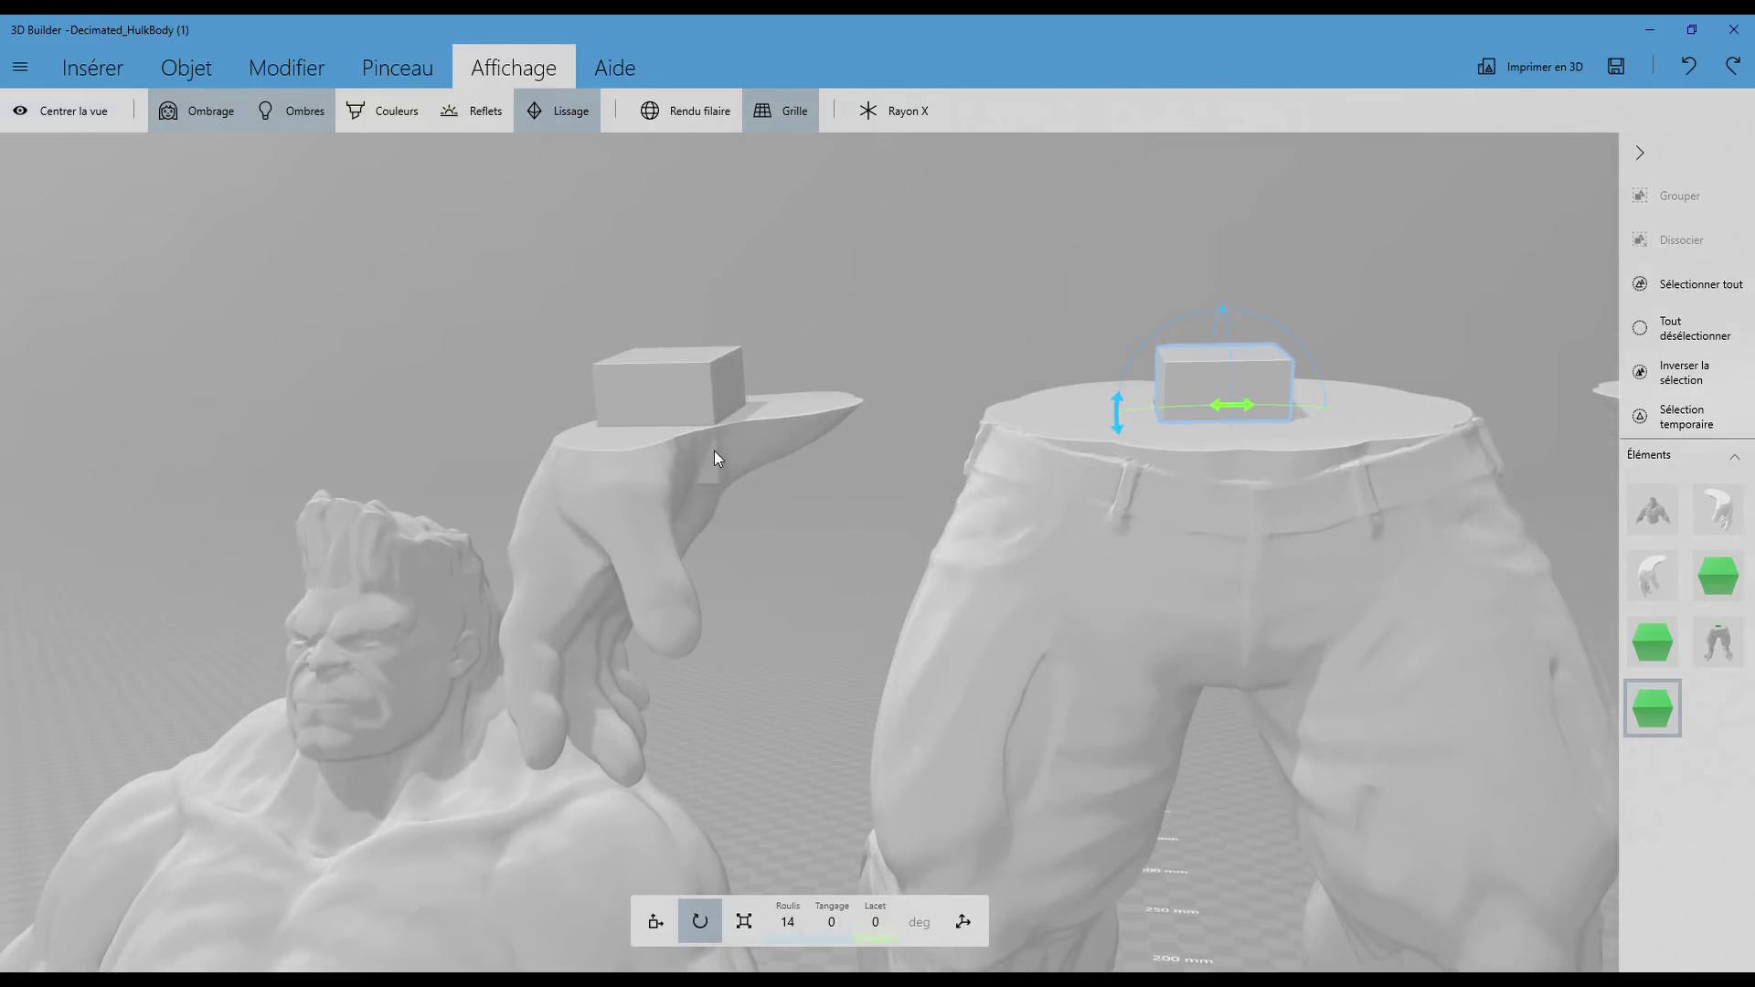
mouse_move(791, 509)
left_mouse_down()
mouse_move(1112, 550)
mouse_move(834, 480)
mouse_move(1167, 502)
mouse_move(1221, 427)
mouse_move(979, 431)
mouse_move(713, 381)
mouse_move(881, 443)
mouse_move(729, 619)
mouse_move(723, 600)
left_mouse_up()
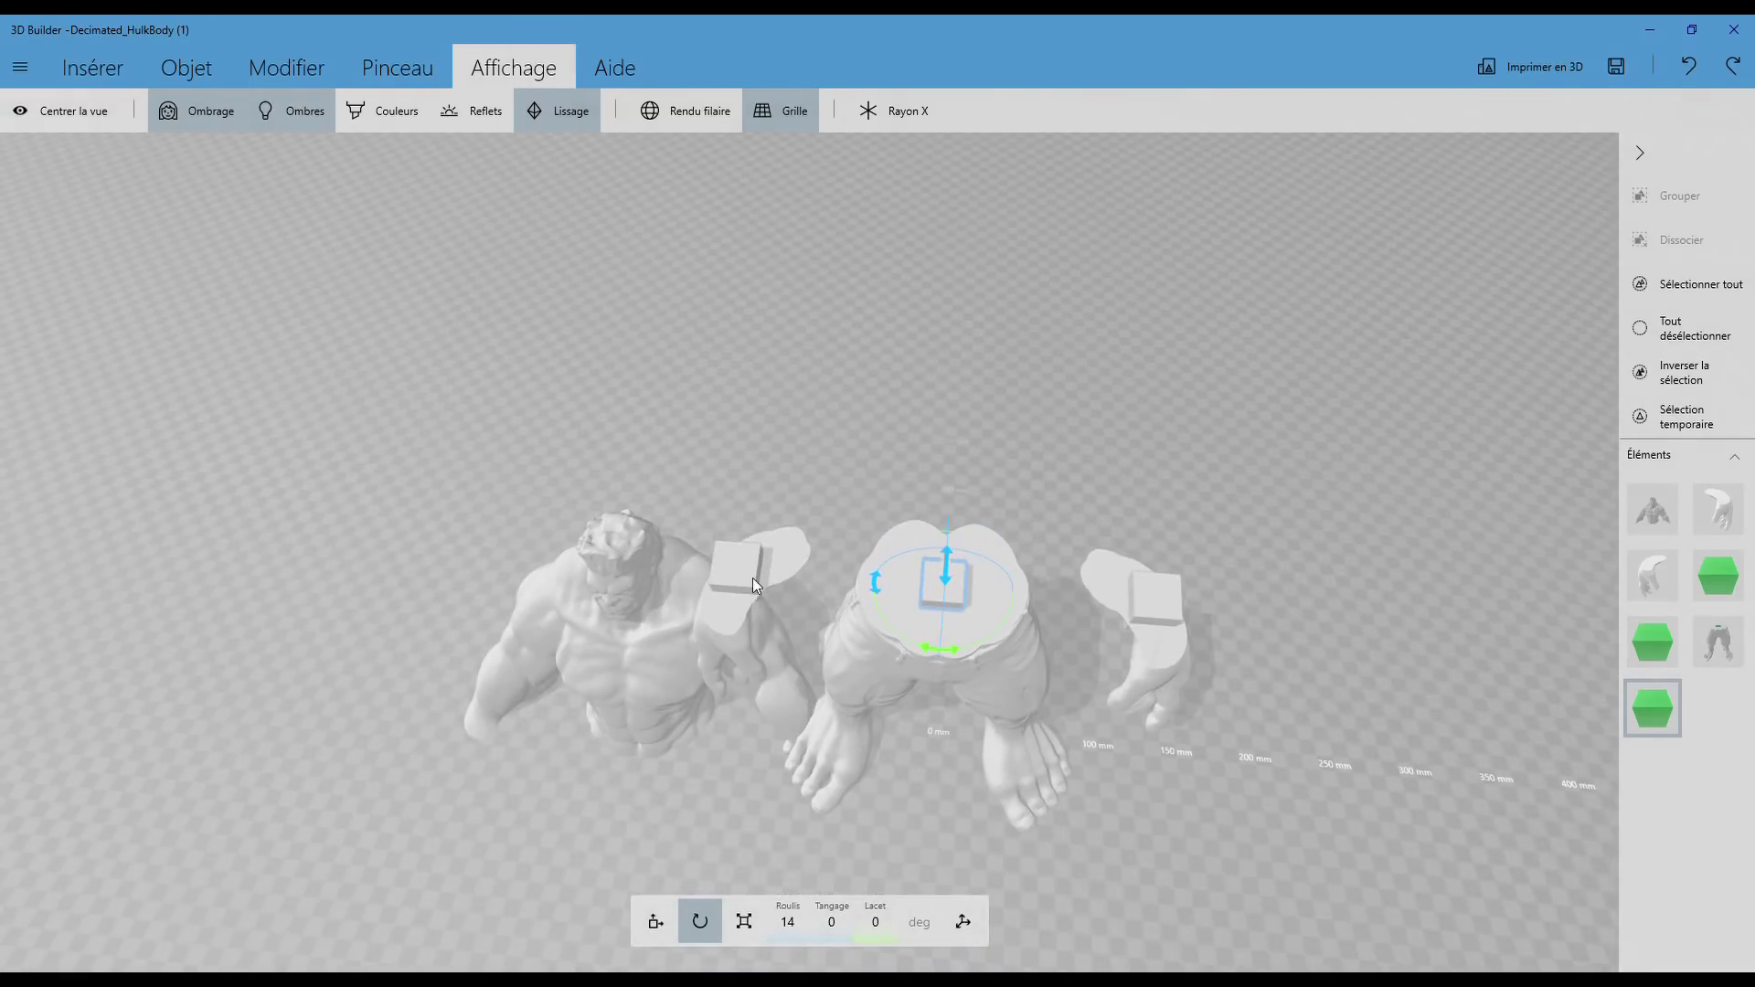
mouse_move(808, 486)
left_mouse_down()
mouse_move(1069, 435)
mouse_move(650, 274)
mouse_move(803, 321)
mouse_move(800, 346)
left_mouse_up()
scroll(800, 347, "down", 2)
mouse_move(881, 288)
left_mouse_down()
mouse_move(760, 272)
mouse_move(1006, 453)
mouse_move(958, 386)
mouse_move(1010, 365)
mouse_move(1079, 250)
left_mouse_up()
scroll(1005, 453, "down", 2)
scroll(1000, 455, "down", 1)
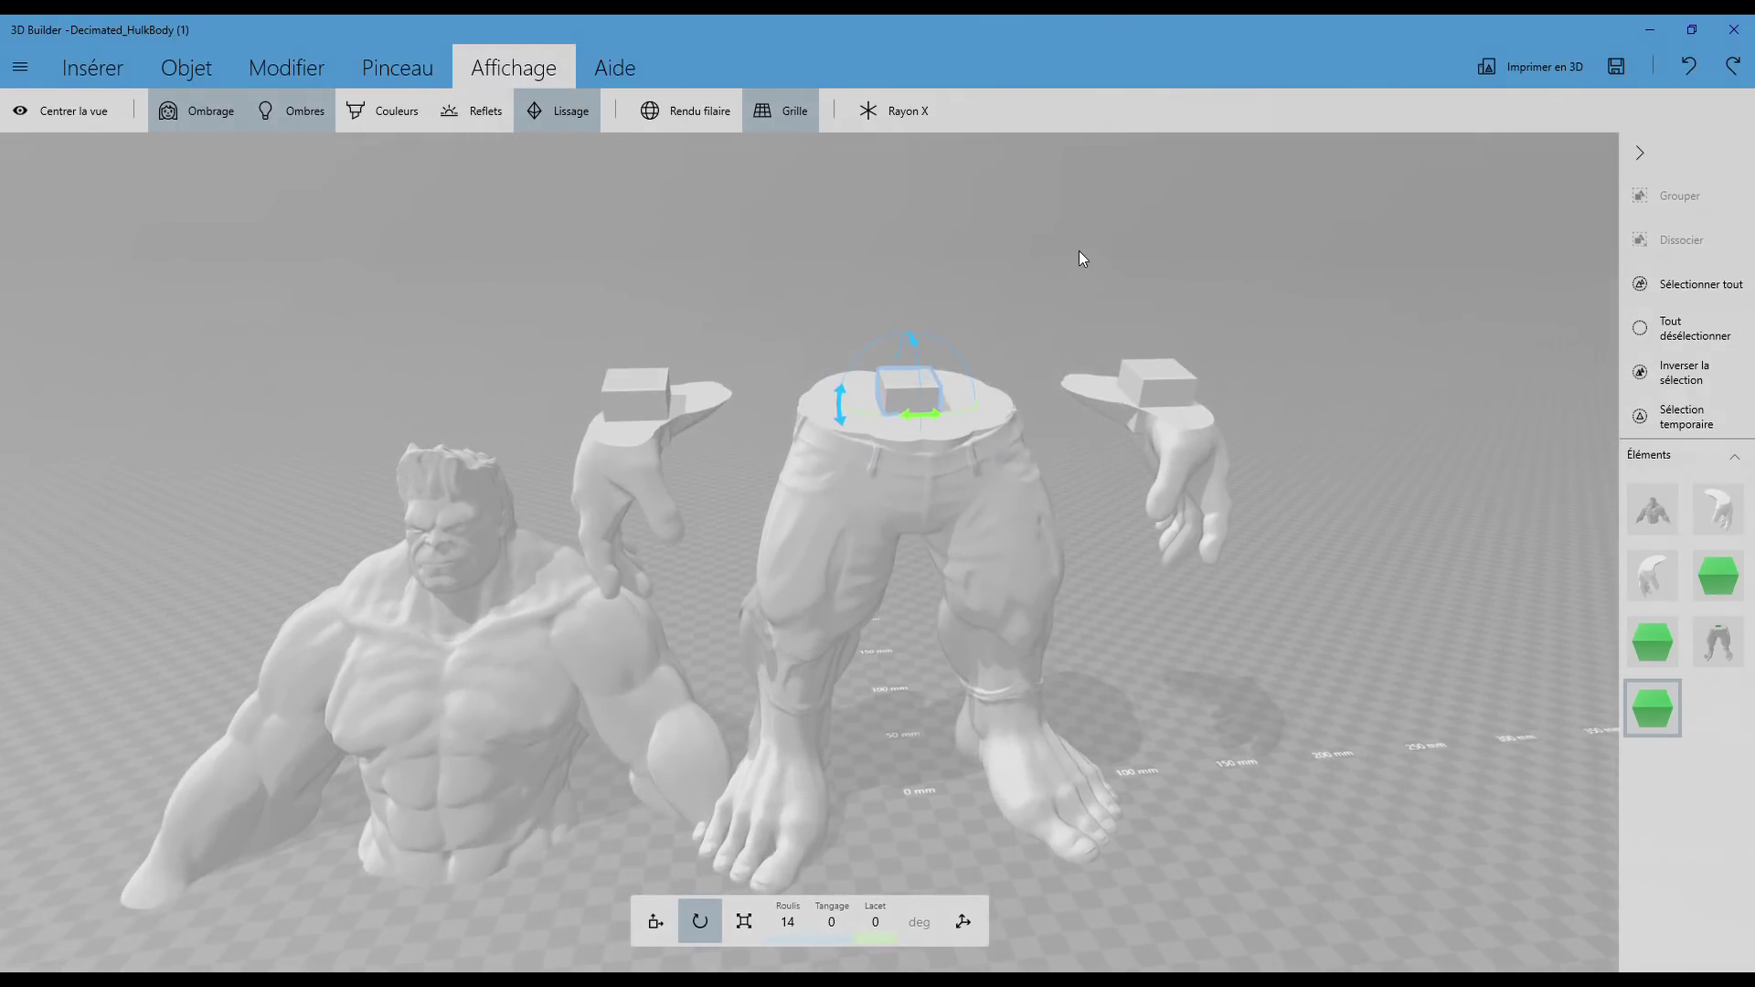
scroll(974, 335, "up", 2)
left_click_drag(1012, 304, 1019, 309)
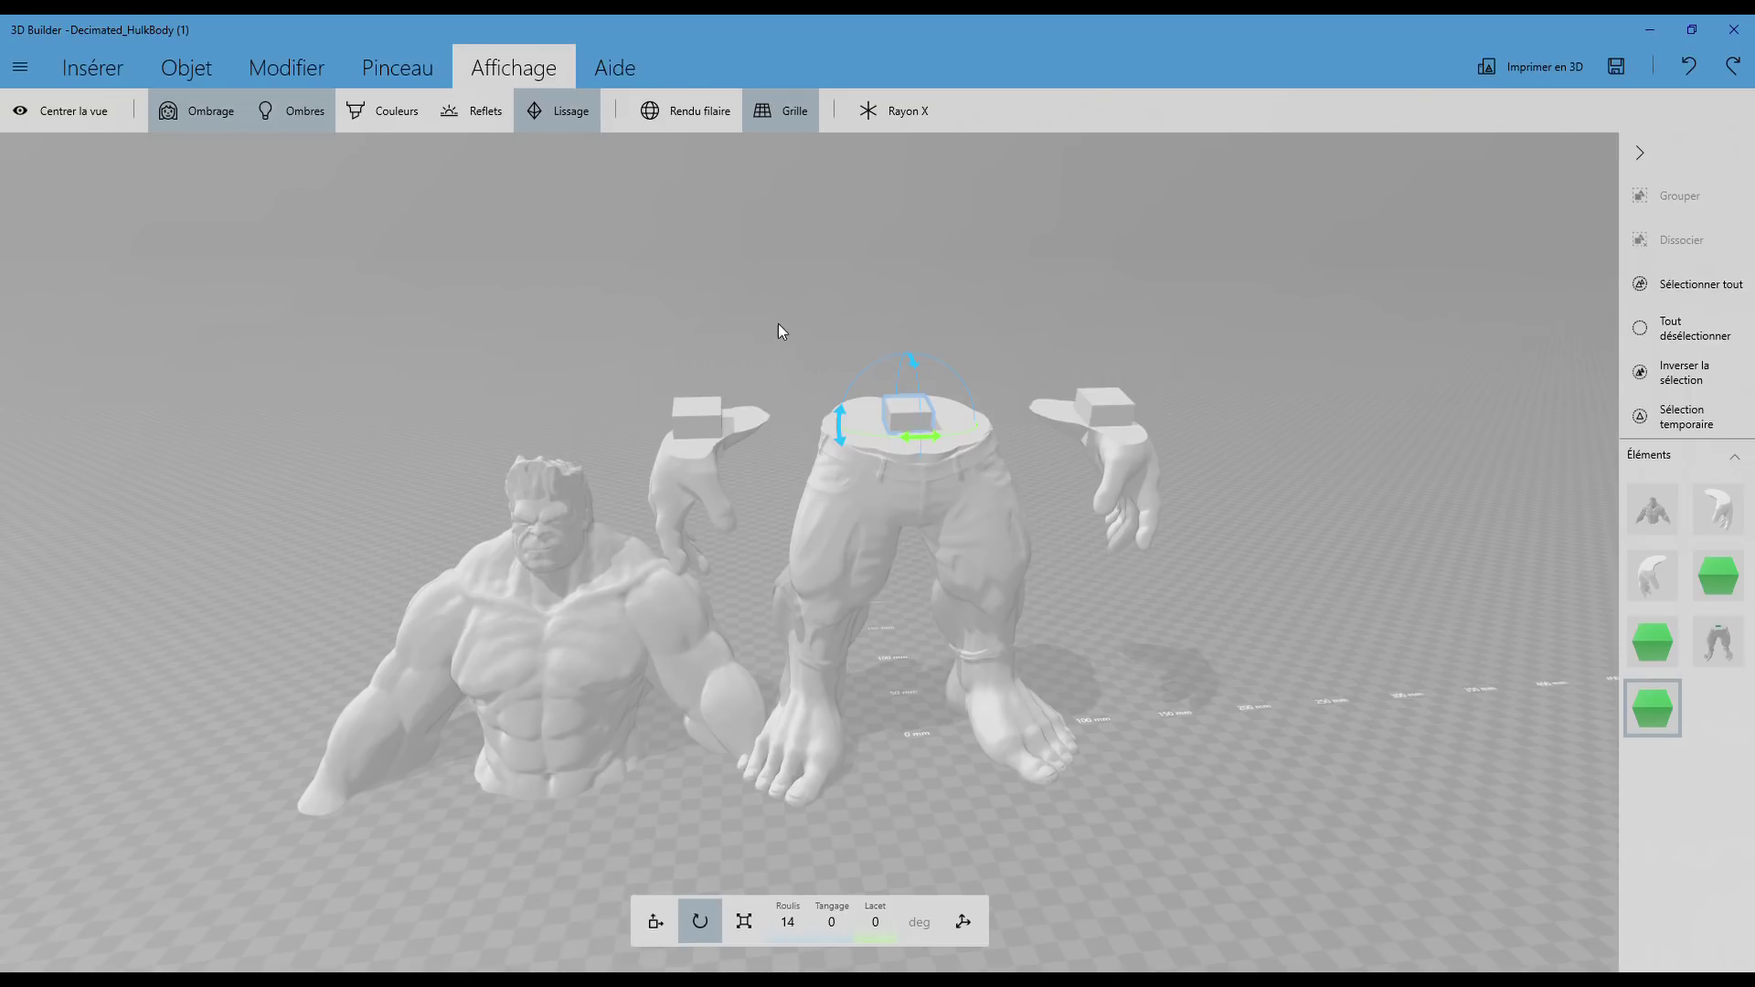
mouse_move(725, 333)
left_mouse_down()
mouse_move(1099, 301)
mouse_move(828, 325)
mouse_move(568, 380)
mouse_move(826, 388)
mouse_move(742, 345)
mouse_move(807, 359)
mouse_move(845, 335)
left_mouse_up()
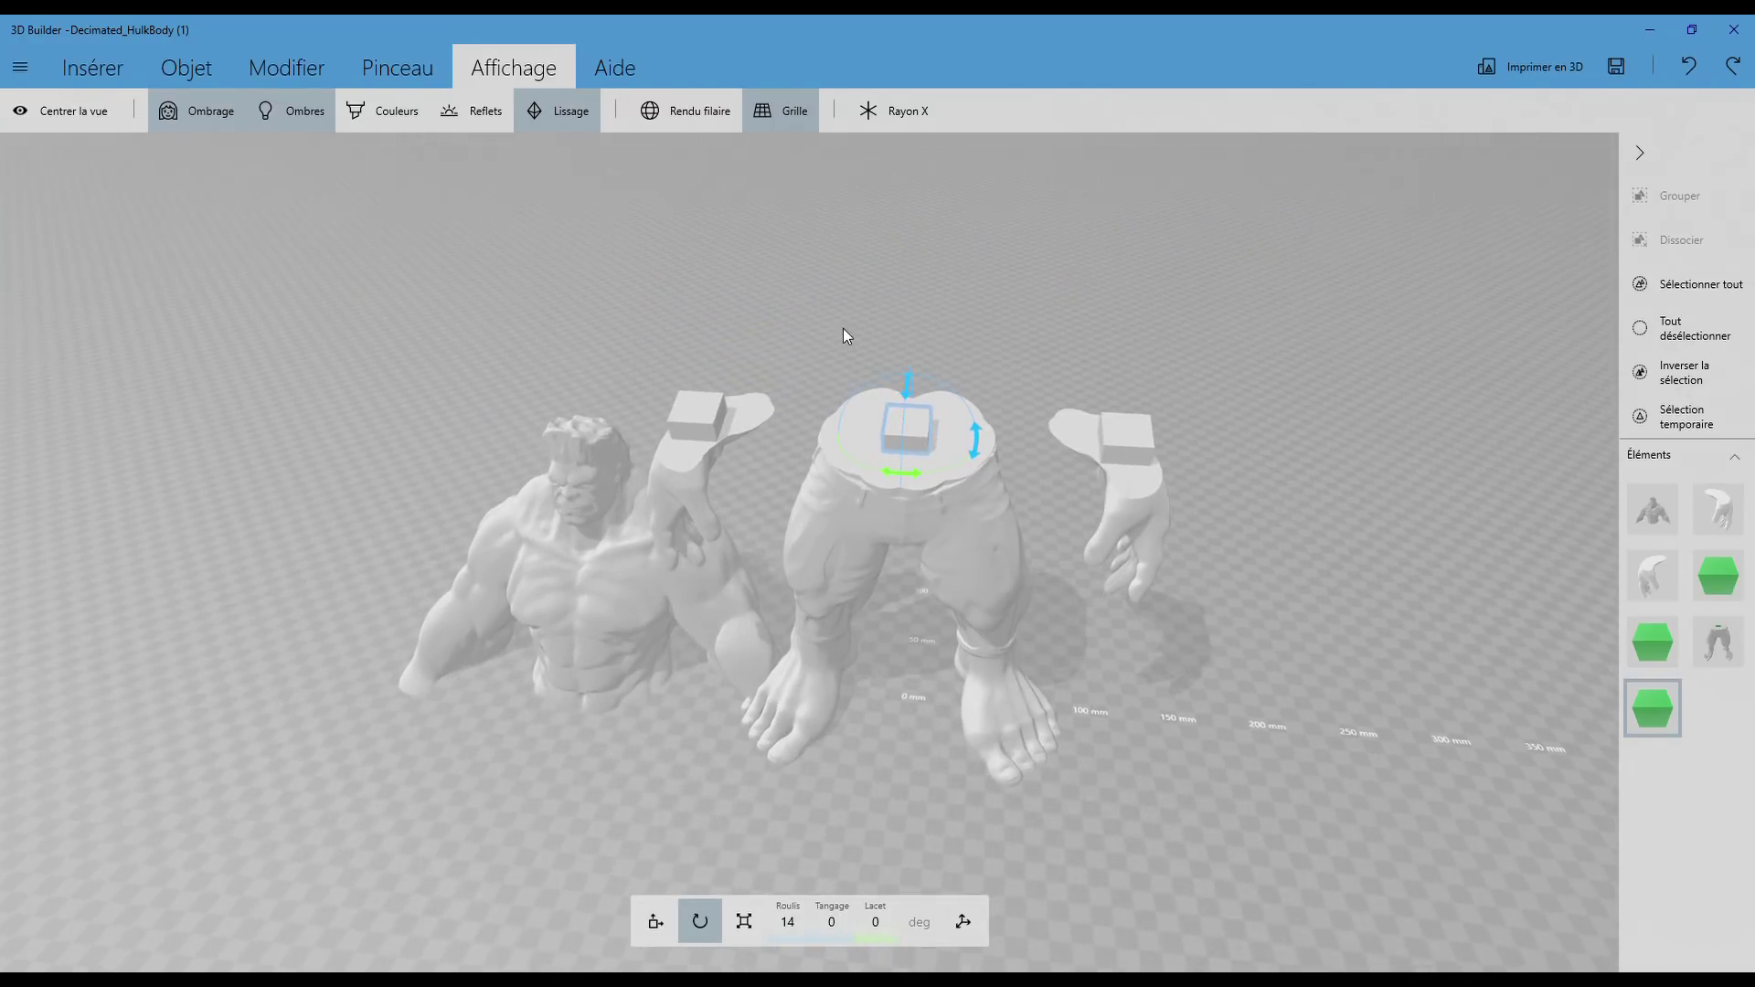